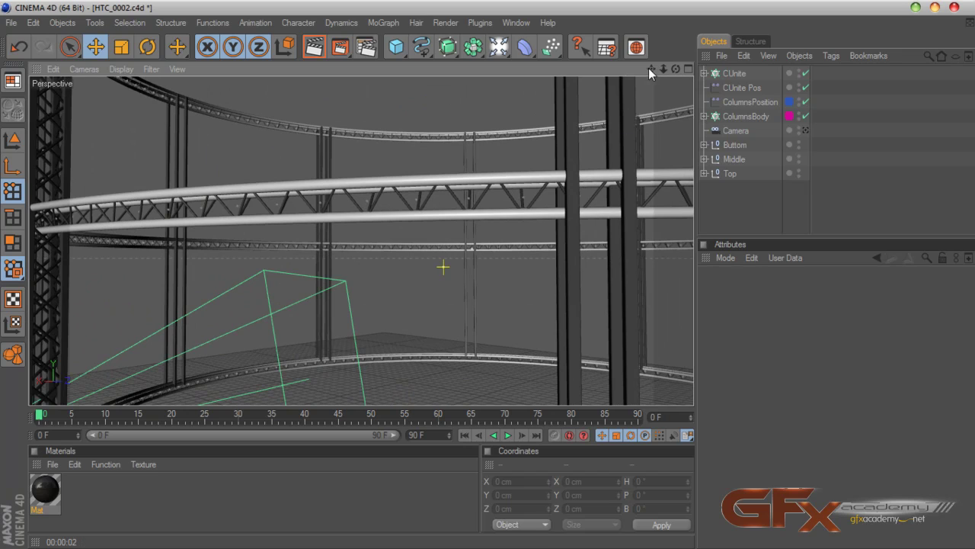
Delete the dark material Mat from the scene's materials.
drag(648, 68, 297, 239)
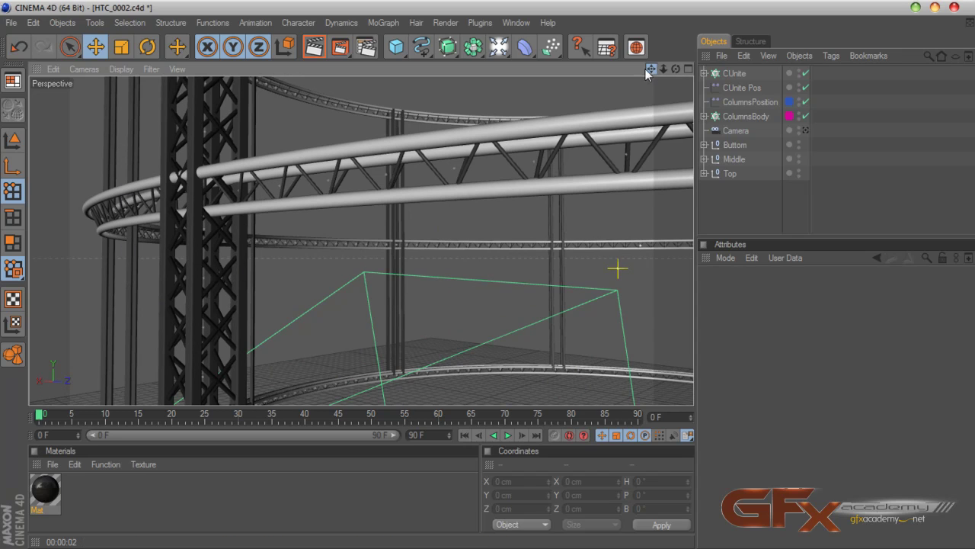
drag(654, 67, 513, 249)
click(45, 491)
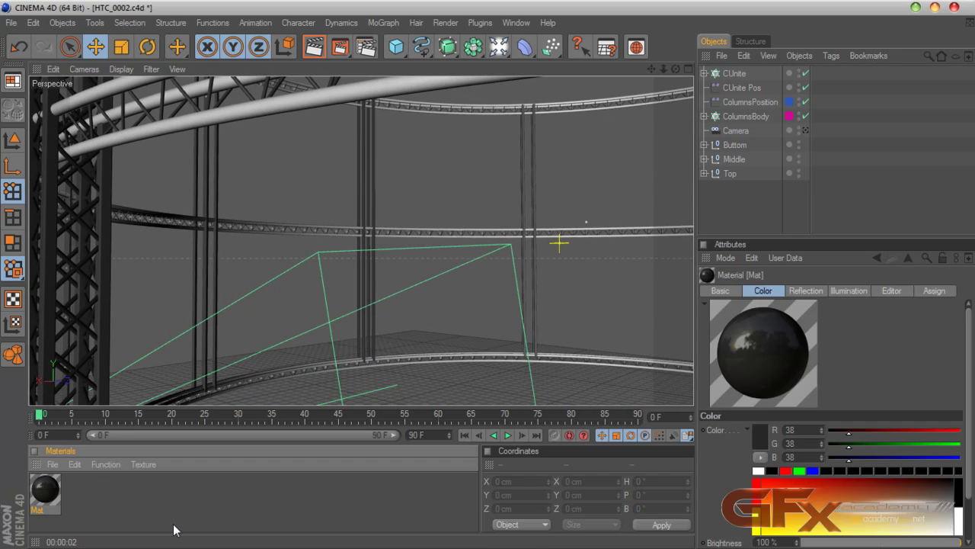
key(Delete)
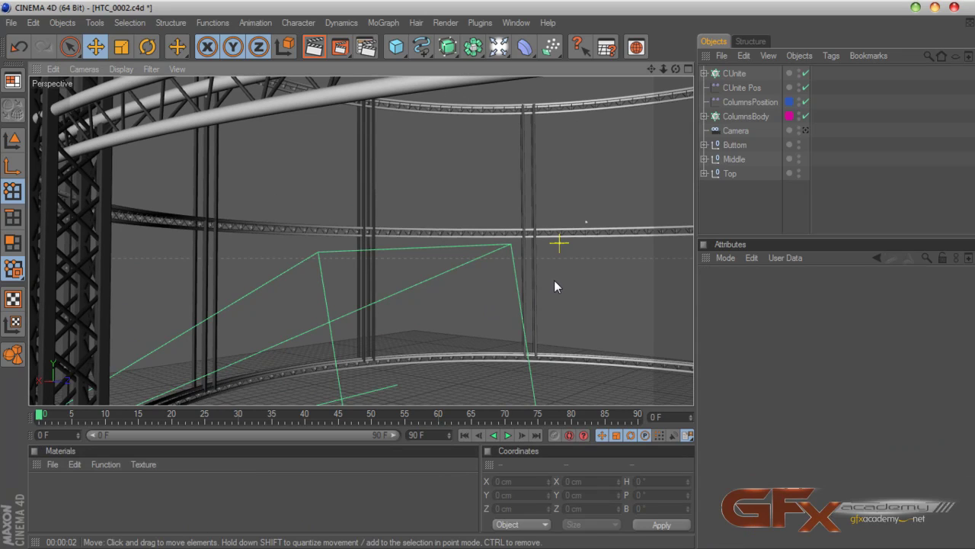
Add a MoGraph Cloner object to the scene and rename it ColCrosess.
drag(675, 69, 655, 62)
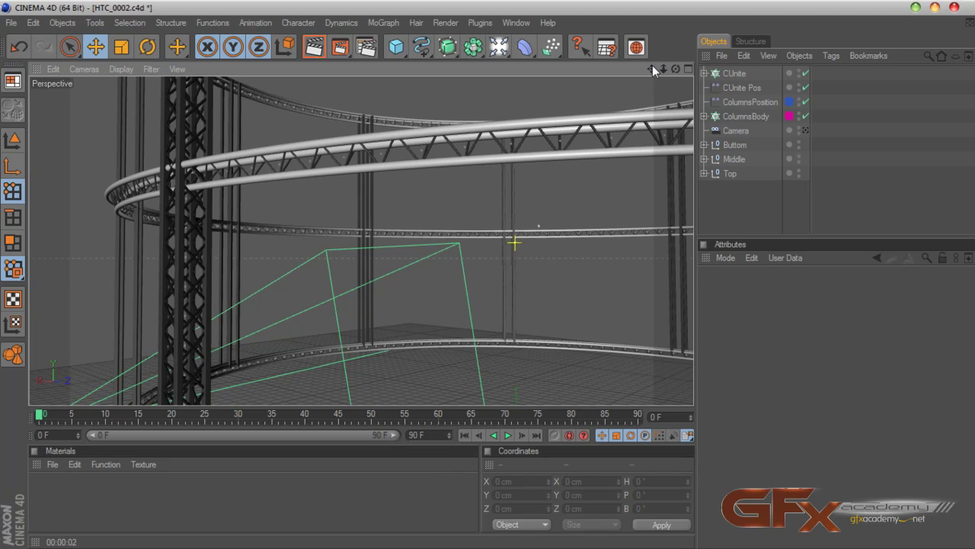
click(731, 75)
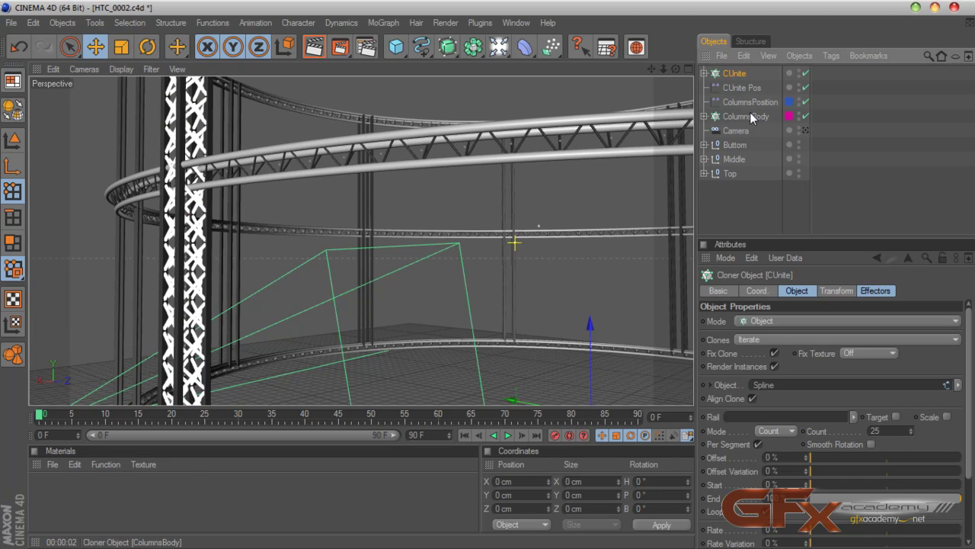
alt+drag(483, 246, 418, 248)
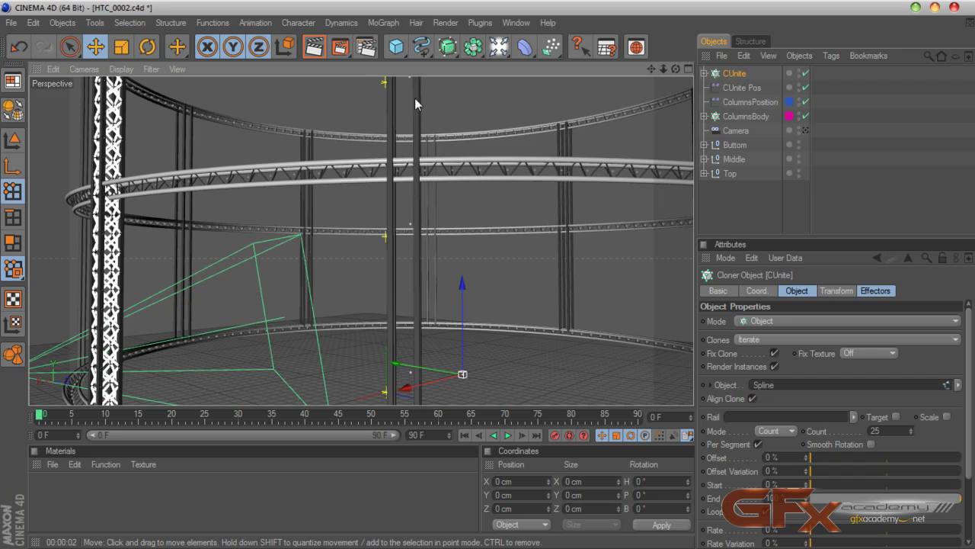
click(383, 23)
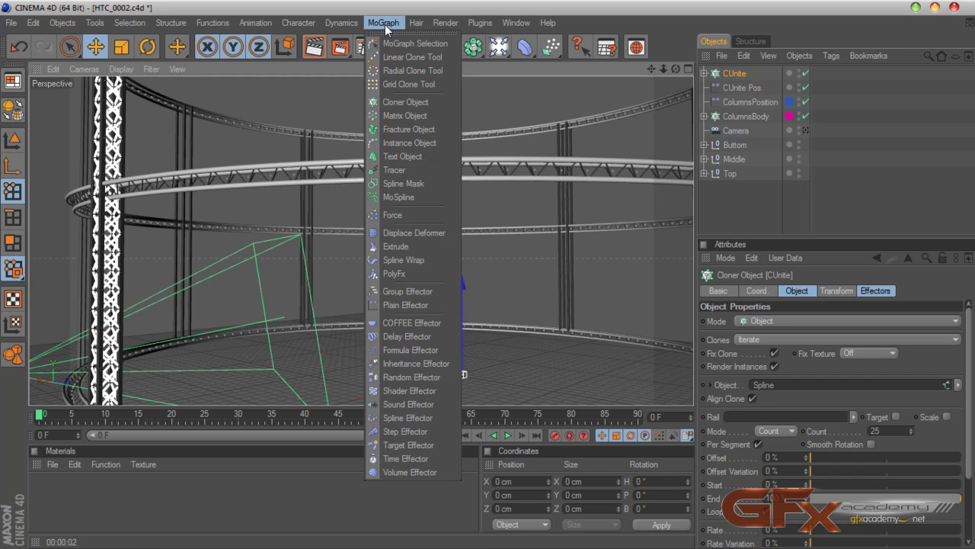
click(397, 100)
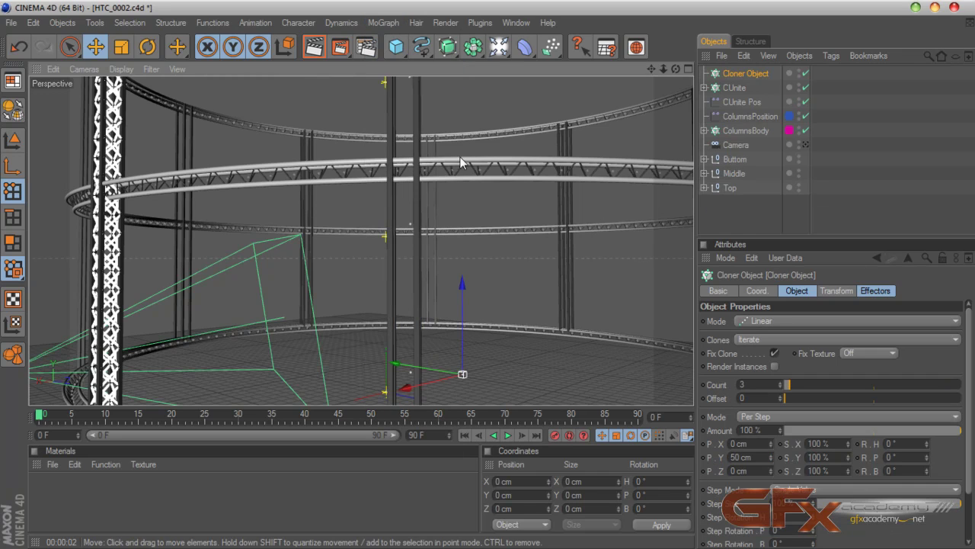
double_click(743, 73)
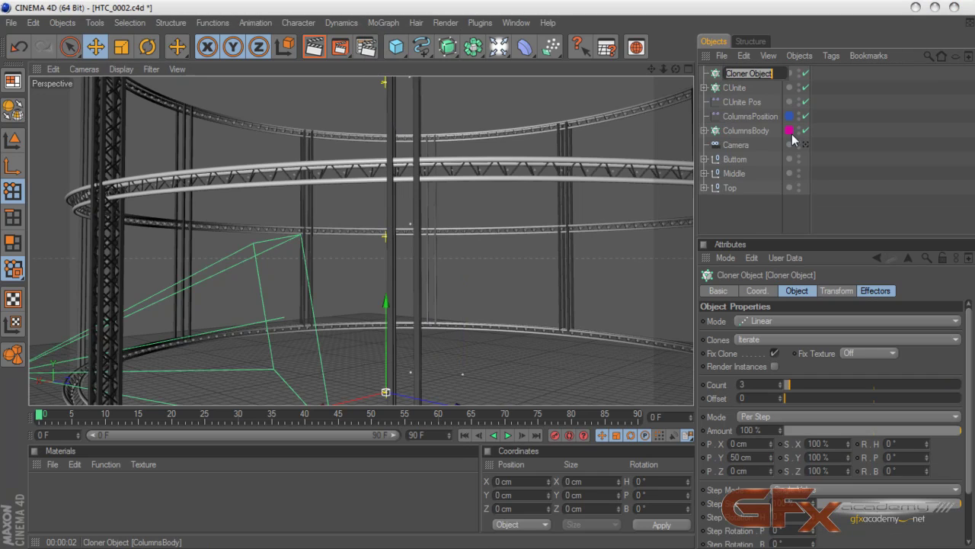
text(ColCrosess)
key(Return)
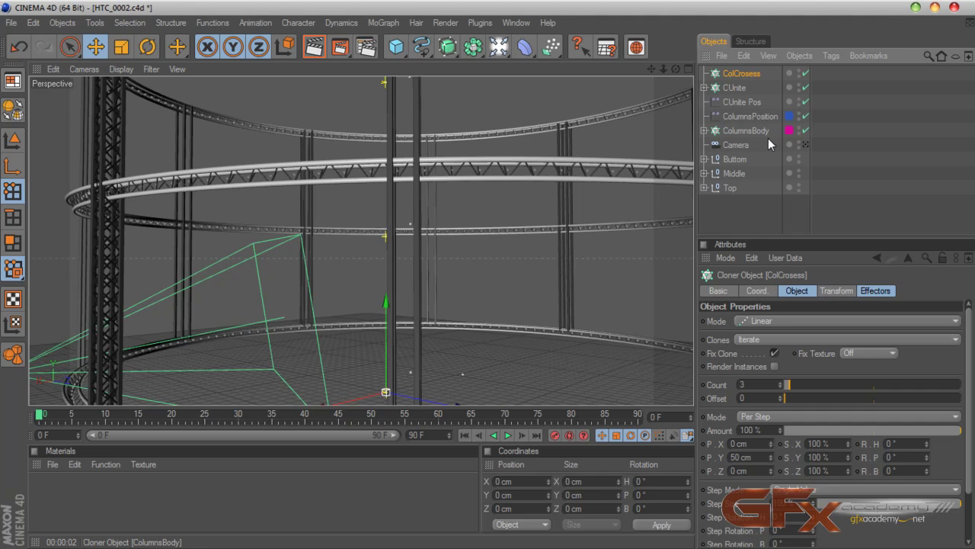
Make the CUnite cloner a child of ColCrosess.
drag(730, 89, 737, 74)
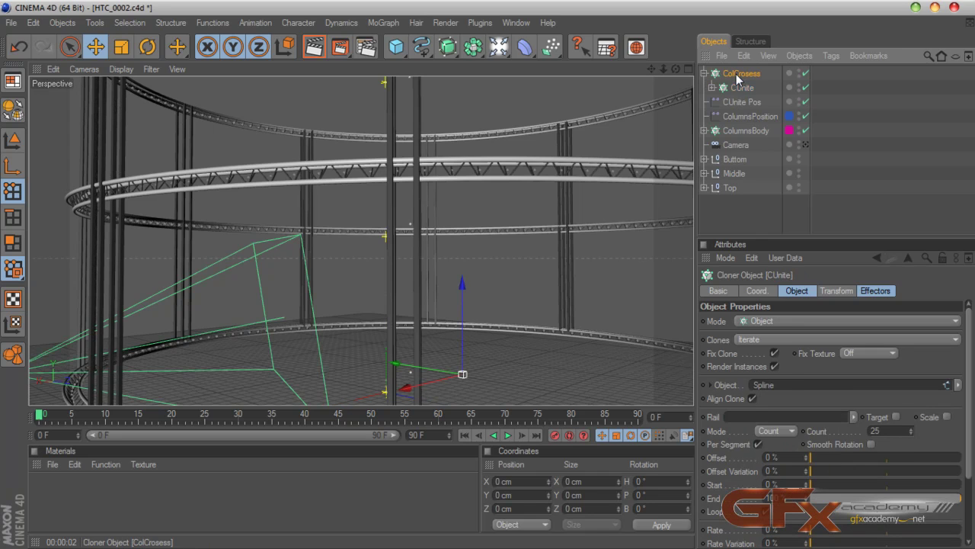
click(736, 74)
scroll(492, 242, down, 10)
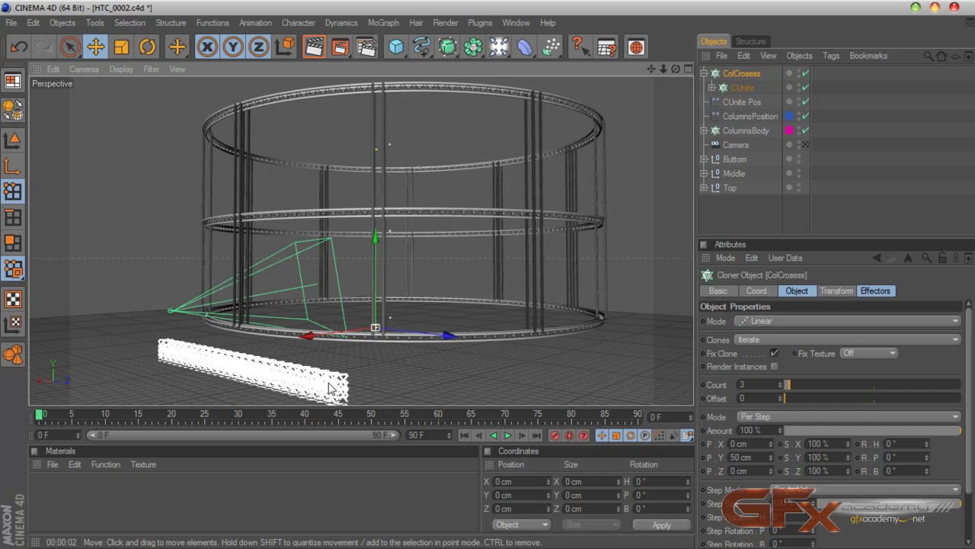
Set the ColCrosess cloner to Object mode and assign the Big spline from Buttom's OuterBig as its object.
click(775, 321)
click(773, 334)
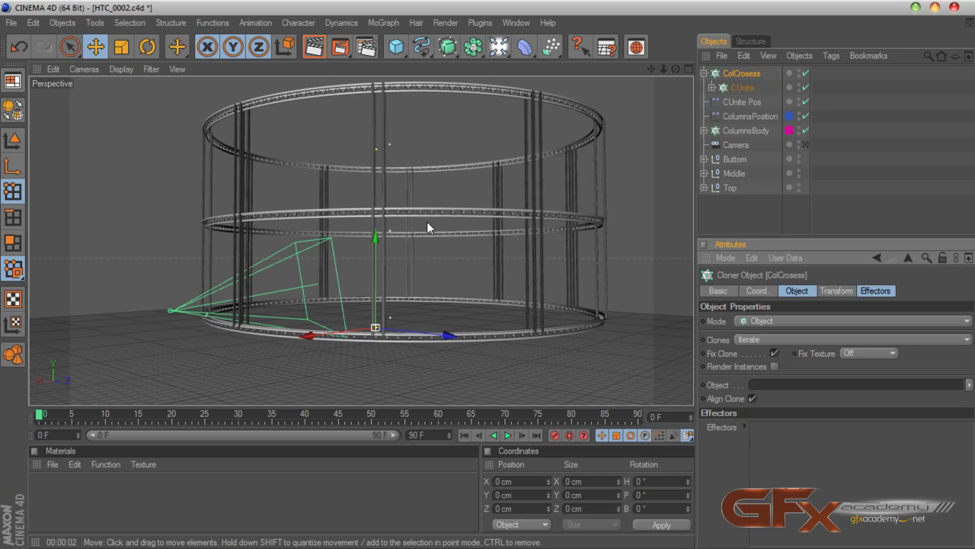
click(704, 159)
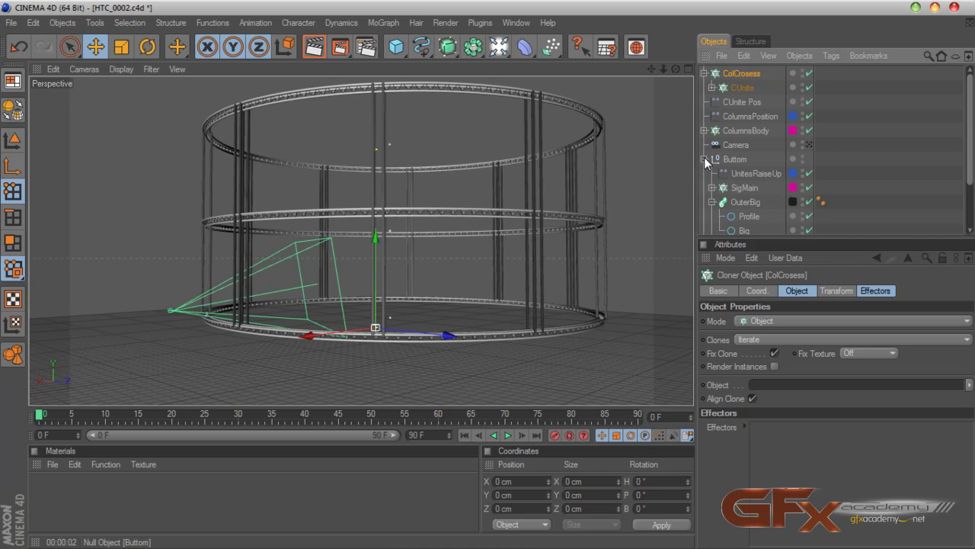
scroll(797, 204, down, 3)
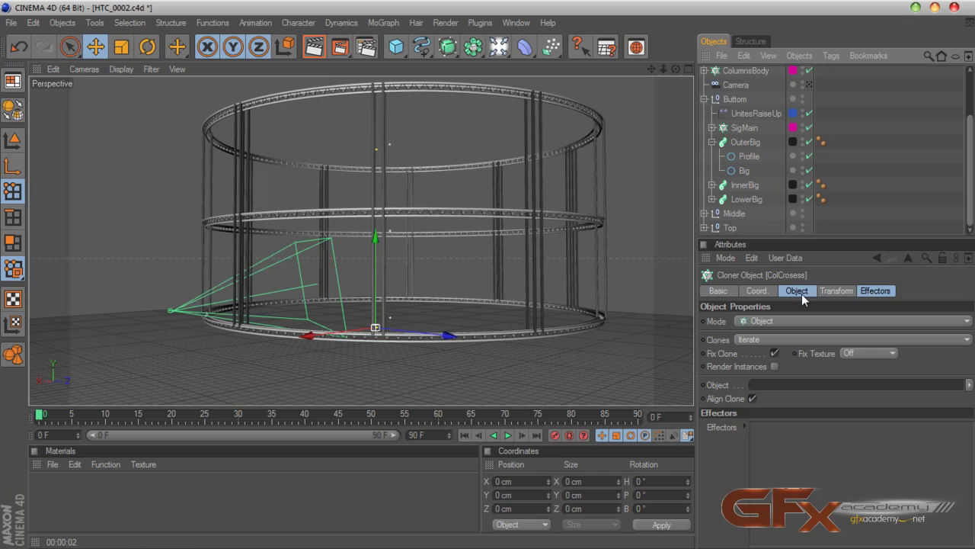
drag(743, 169, 771, 383)
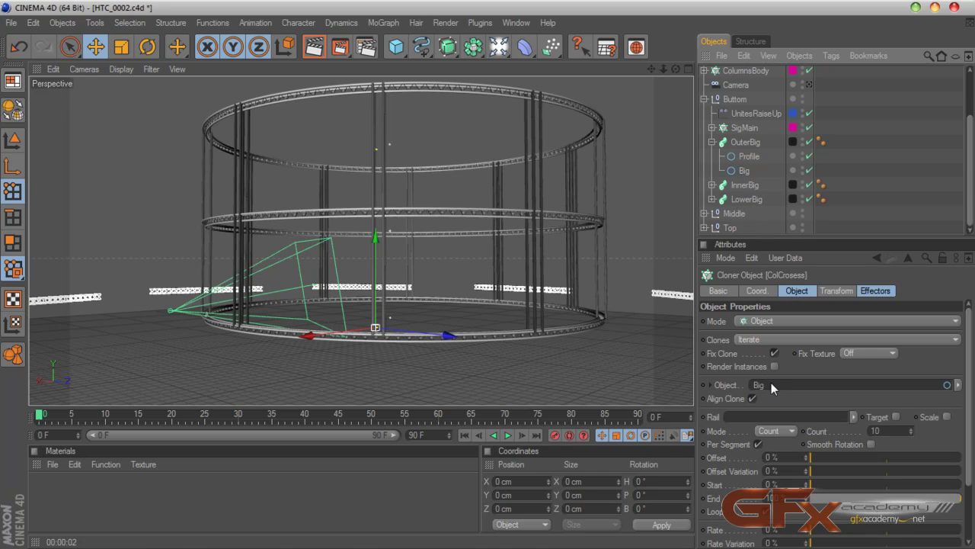
drag(675, 70, 602, 87)
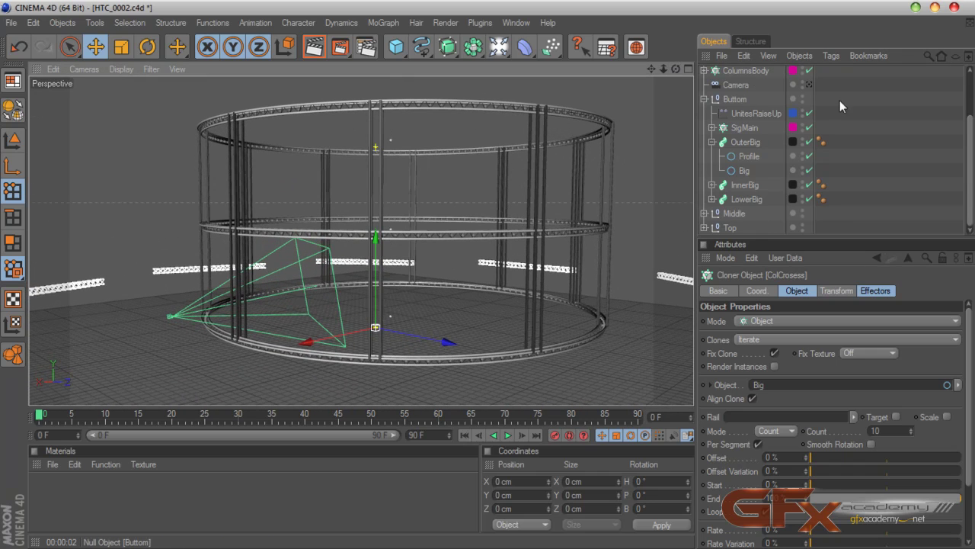
Set the pitch rotation in the ColCrosess cloner's transform to 90°, matching the CUnite cloner.
click(865, 107)
scroll(865, 107, up, 2)
click(740, 87)
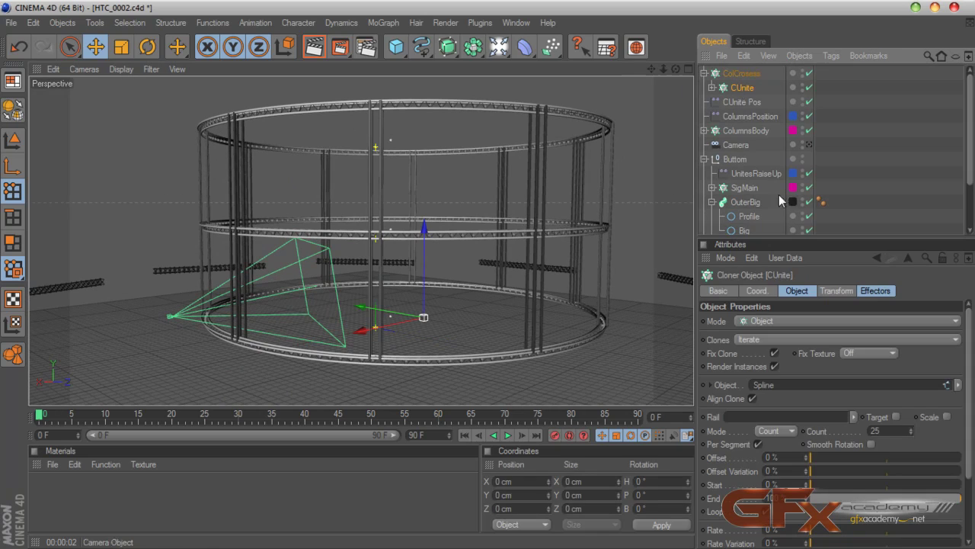
click(838, 290)
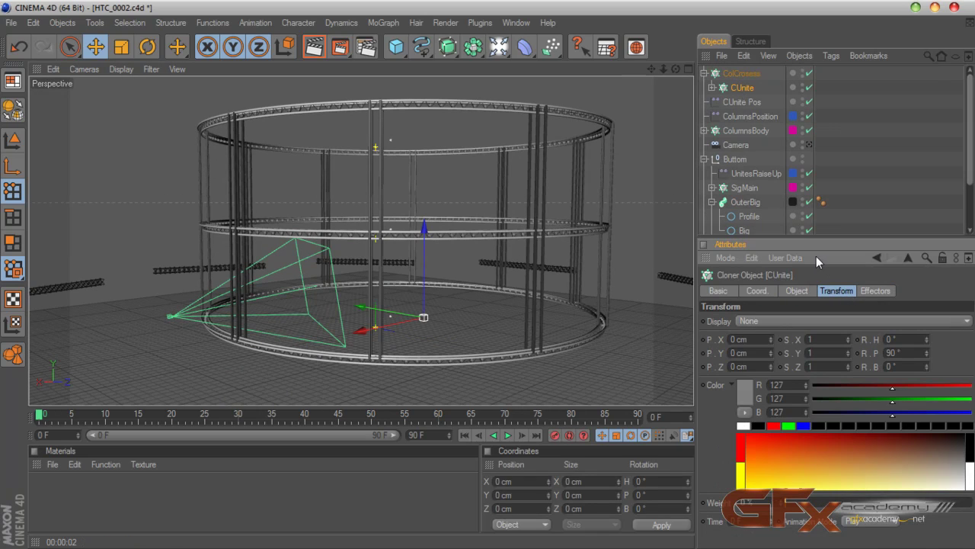
click(743, 74)
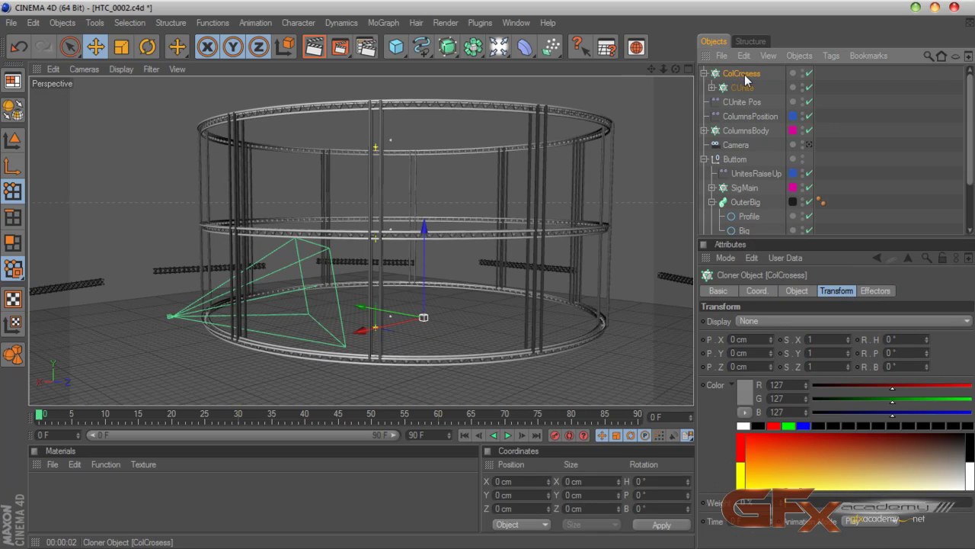
click(888, 353)
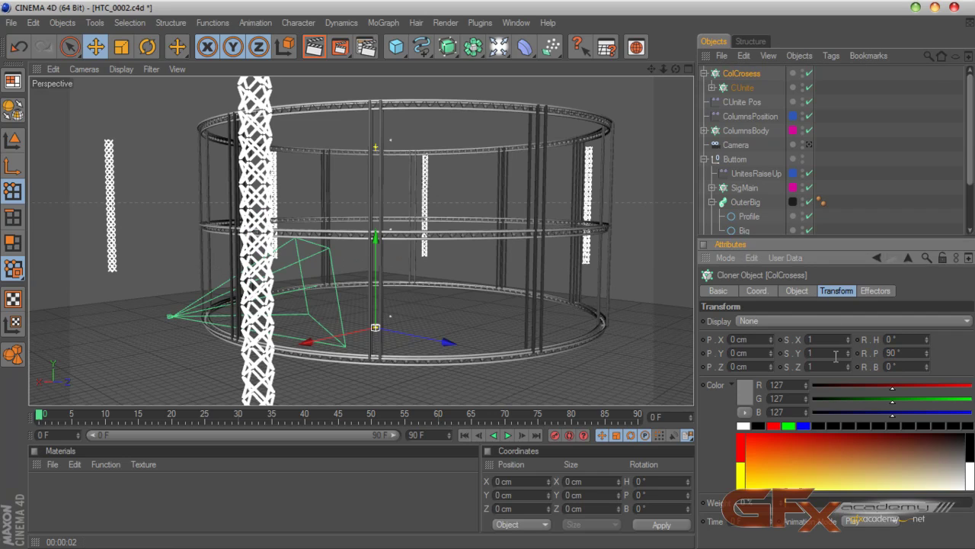
Enable Render Instances on the ColCrosess cloner.
drag(676, 69, 701, 106)
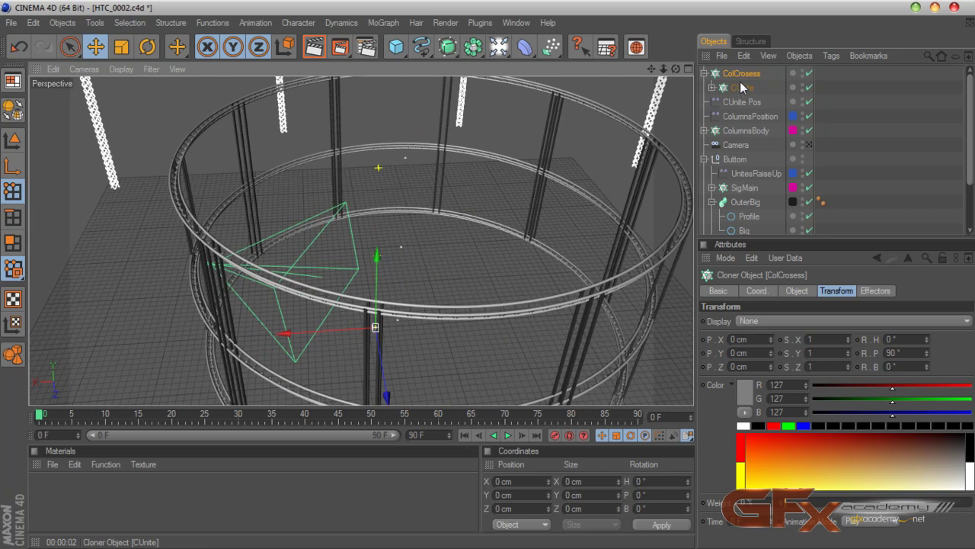
click(797, 290)
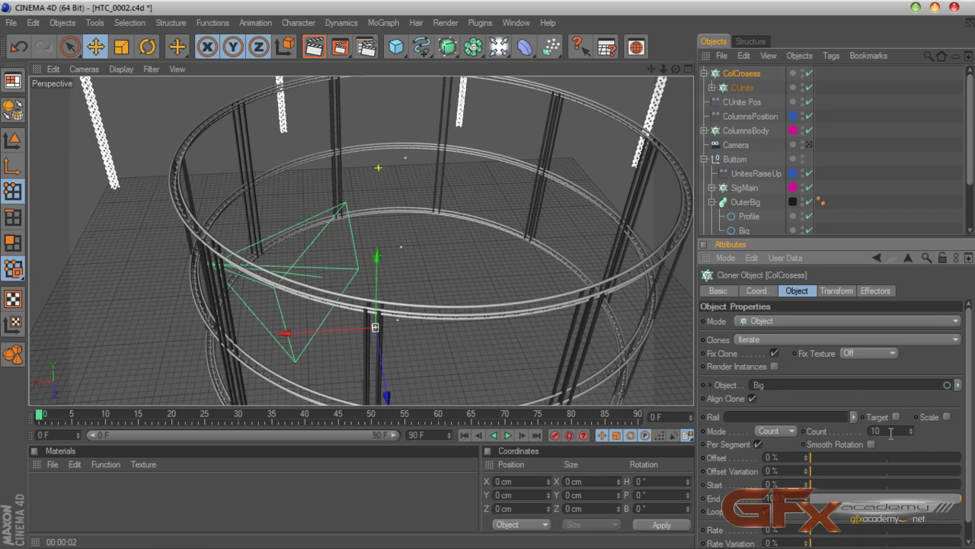
click(688, 69)
middle_click(489, 168)
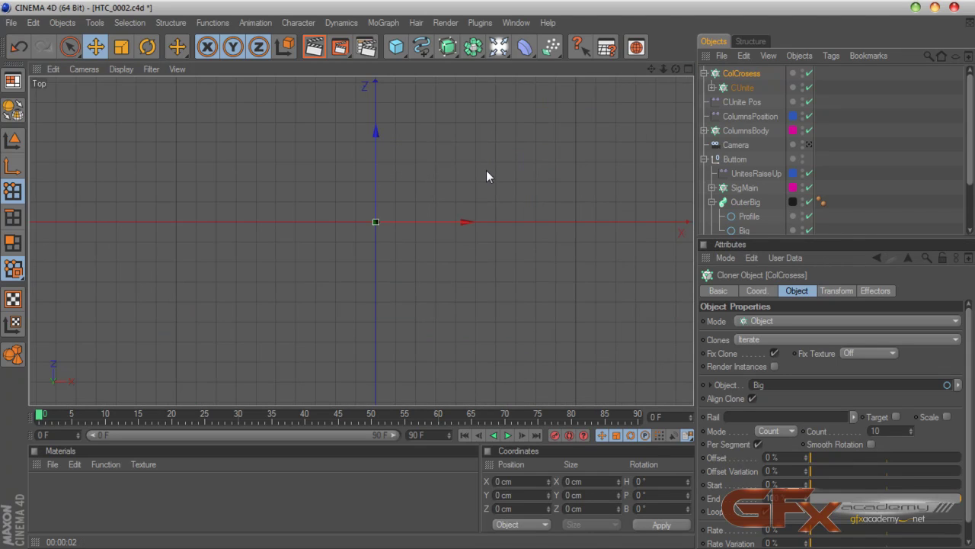
scroll(486, 172, down, 2)
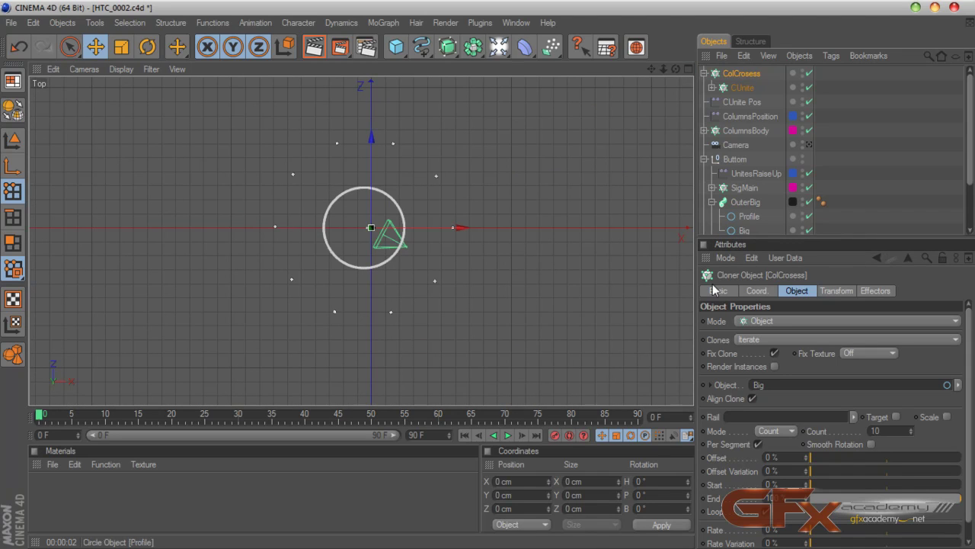
click(775, 366)
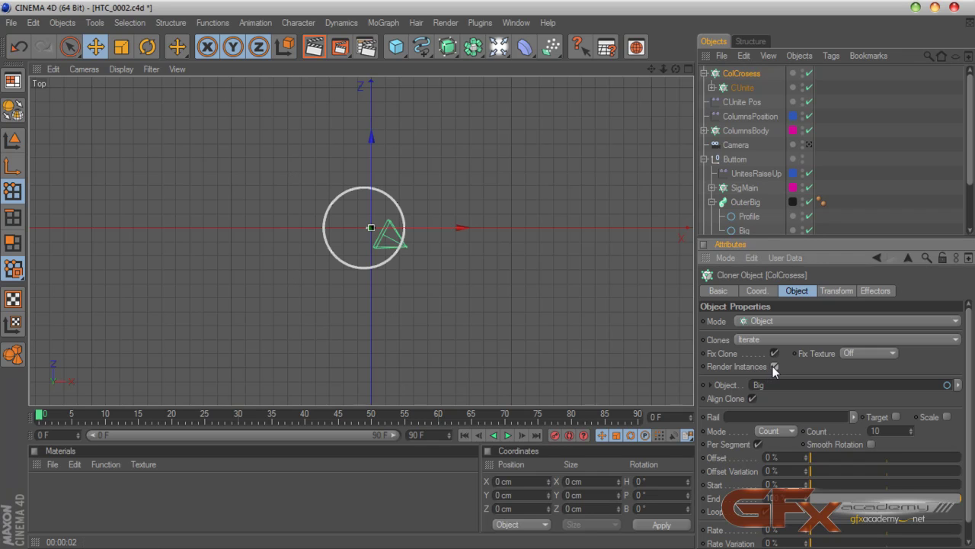
click(687, 68)
click(359, 68)
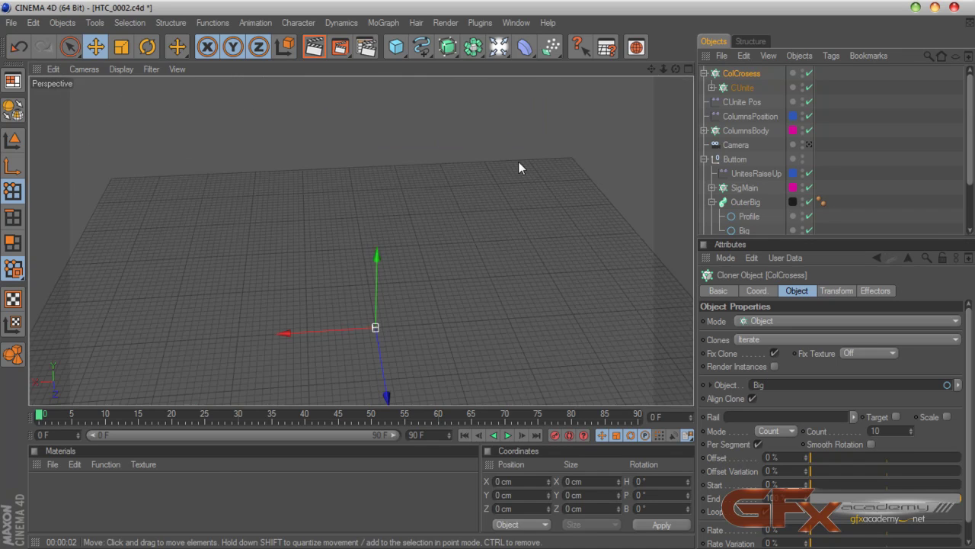
click(773, 367)
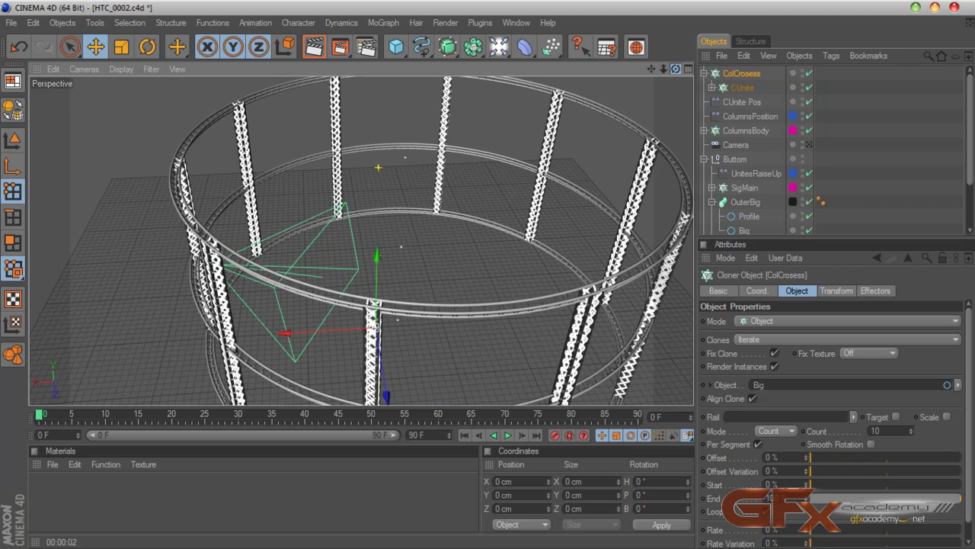
Inspect the cross bracing on the columns around the rings up close and through the scene's Camera.
alt+drag(596, 254, 596, 254)
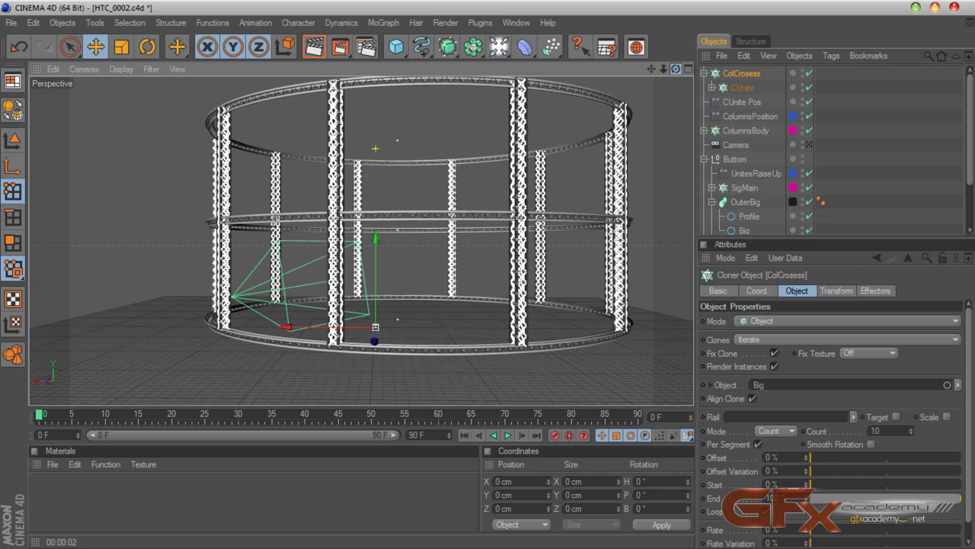
scroll(637, 237, up, 6)
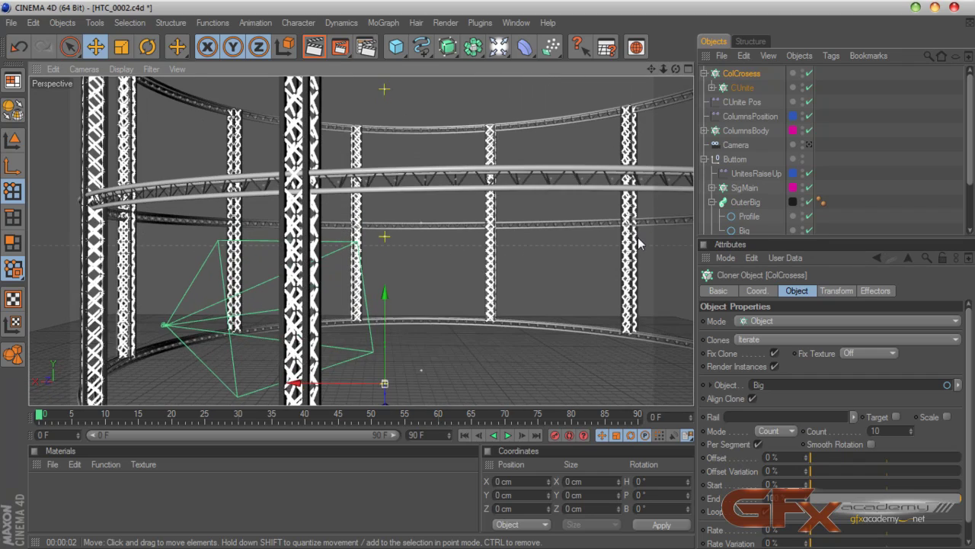
scroll(639, 239, up, 2)
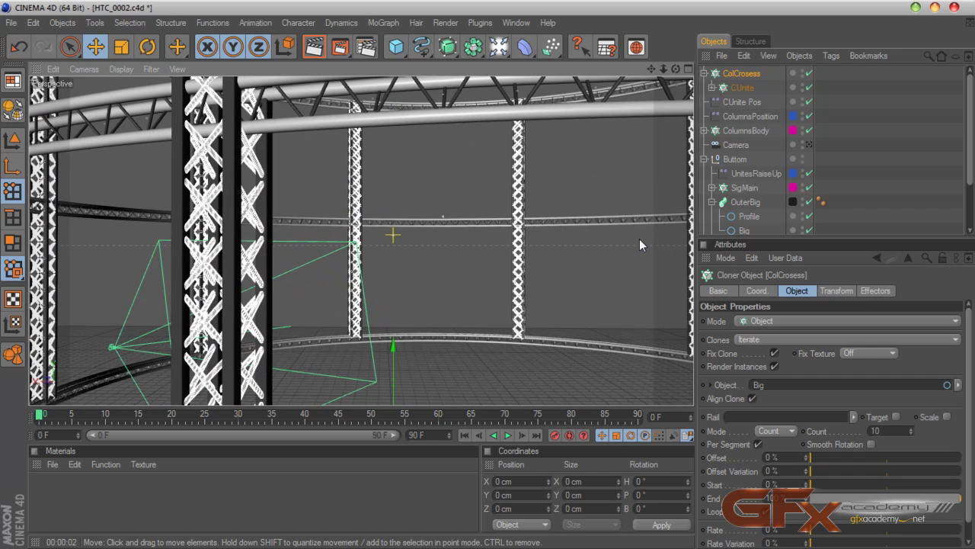
alt+drag(392, 234, 76, 85)
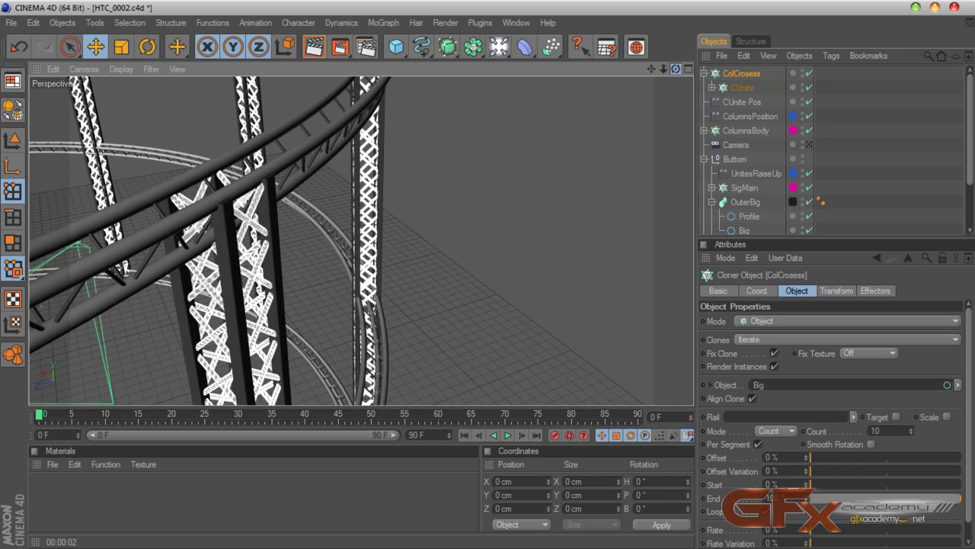
drag(656, 71, 582, 80)
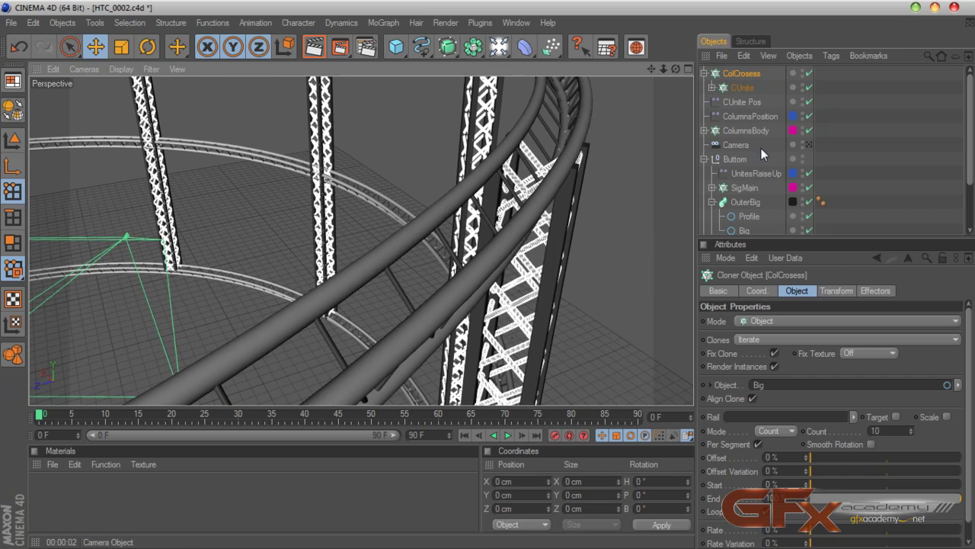
drag(677, 71, 594, 79)
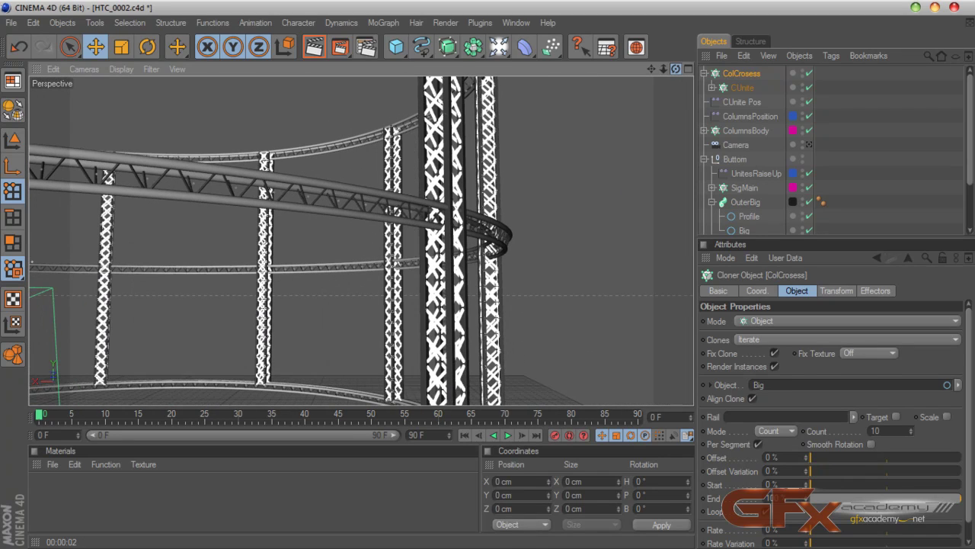
click(809, 145)
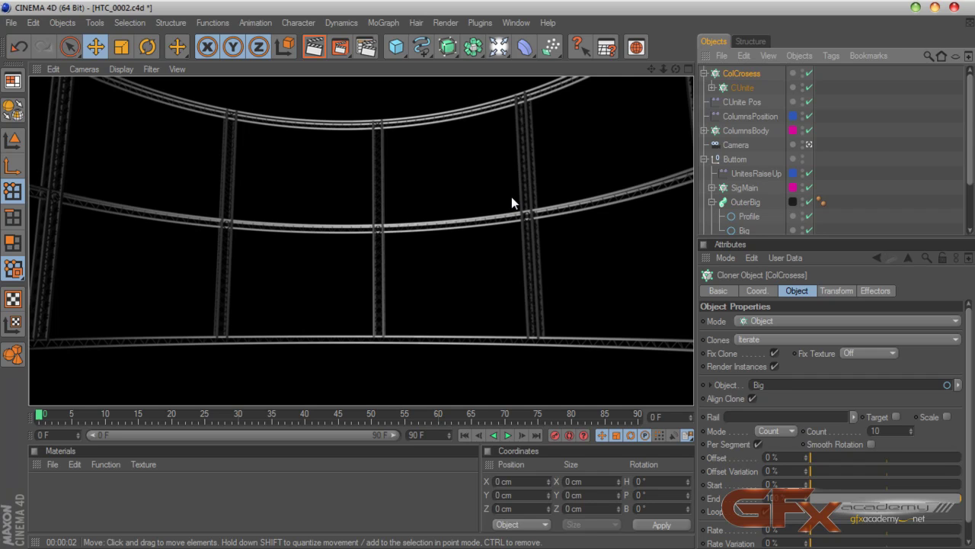
Collapse the ColCrosess and Buttom hierarchies and move Camera to the first place in the object hierarchy.
drag(676, 70, 622, 98)
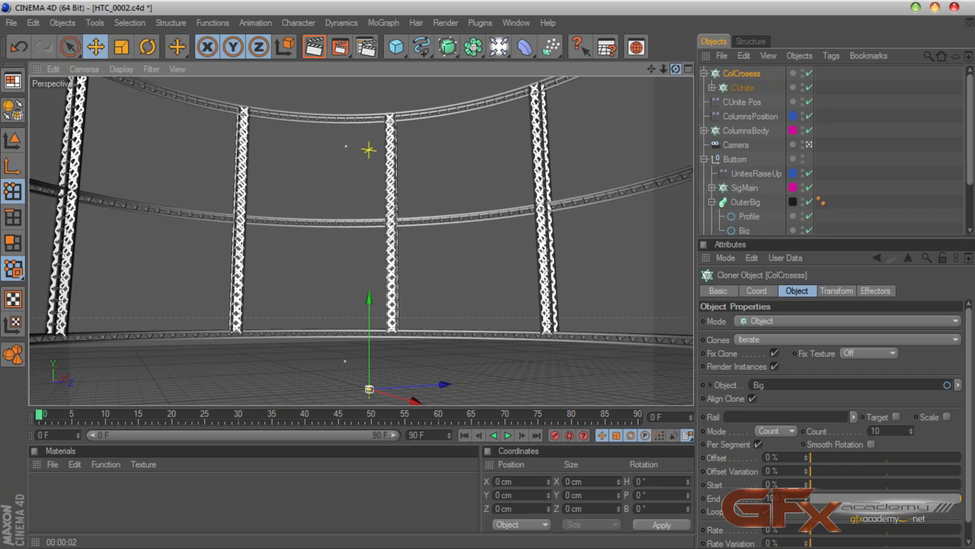
click(809, 144)
click(809, 144)
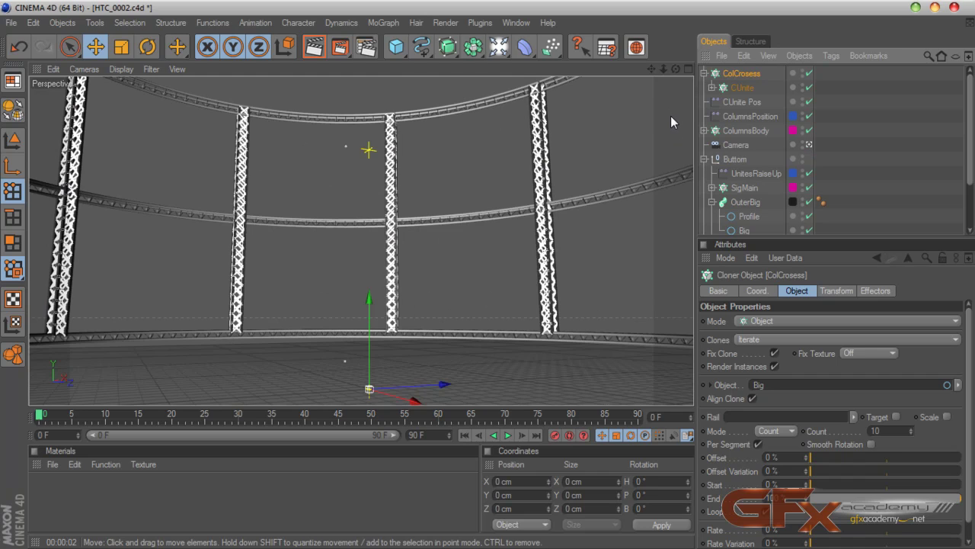
click(862, 151)
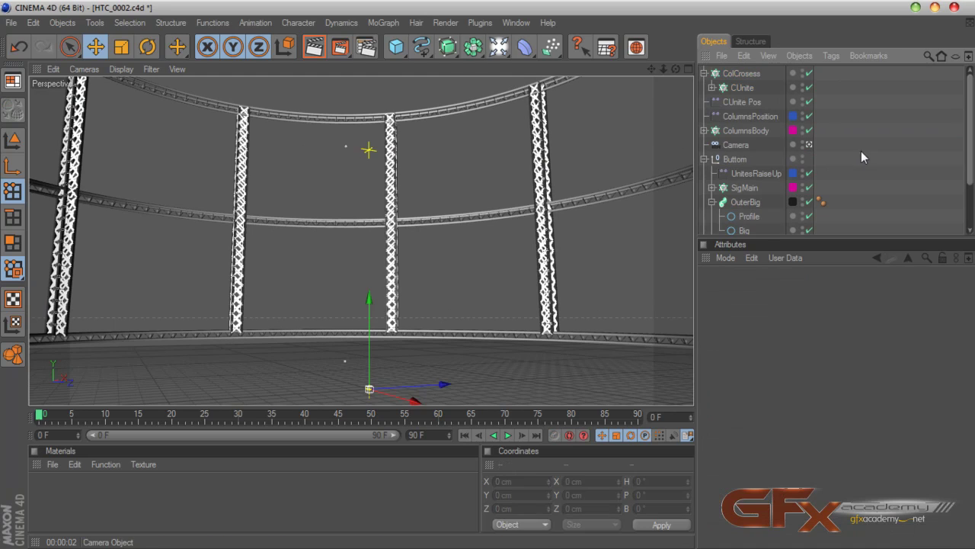
click(704, 74)
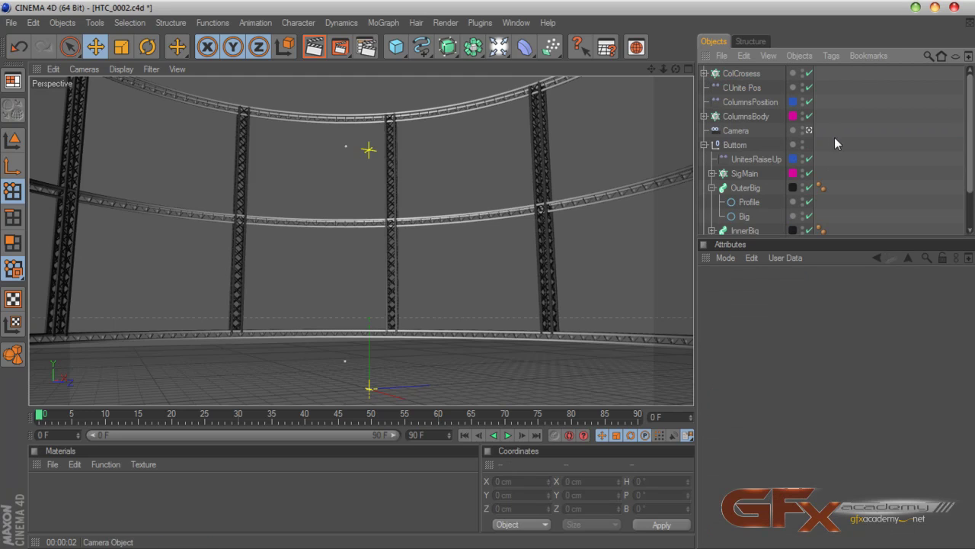
click(711, 187)
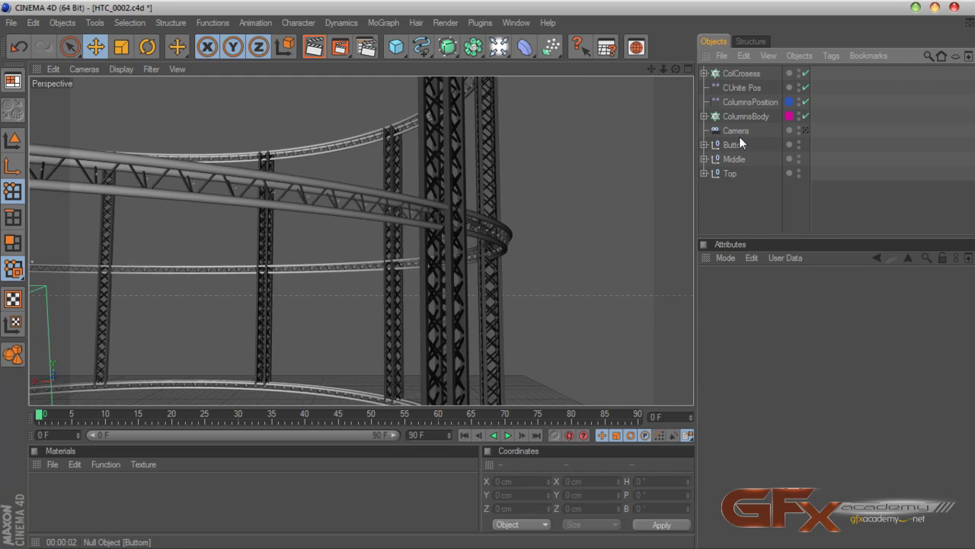
drag(736, 131, 738, 67)
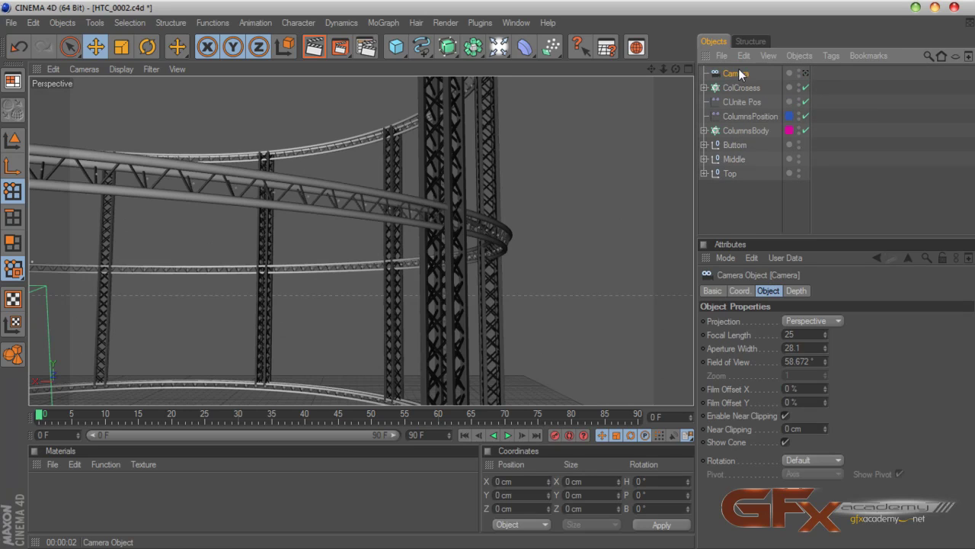
click(744, 101)
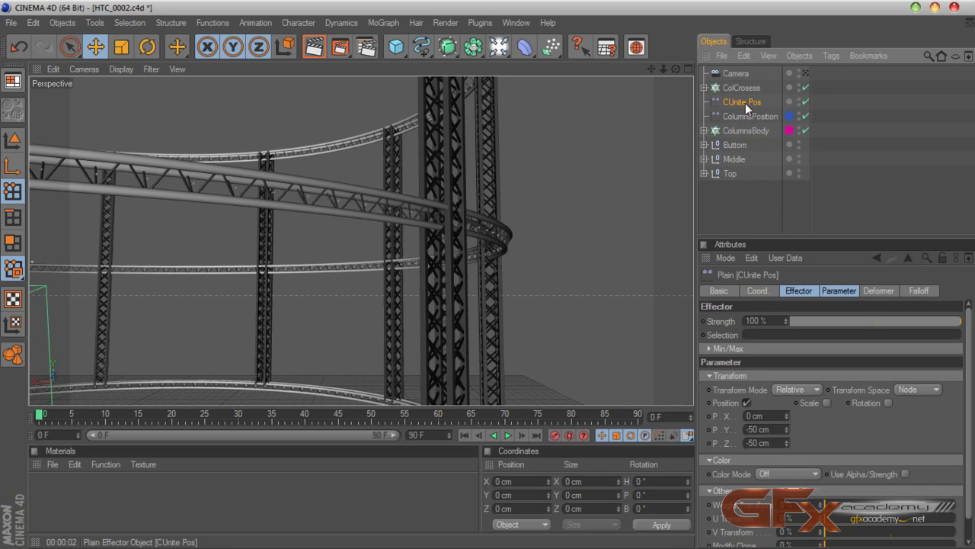
click(714, 224)
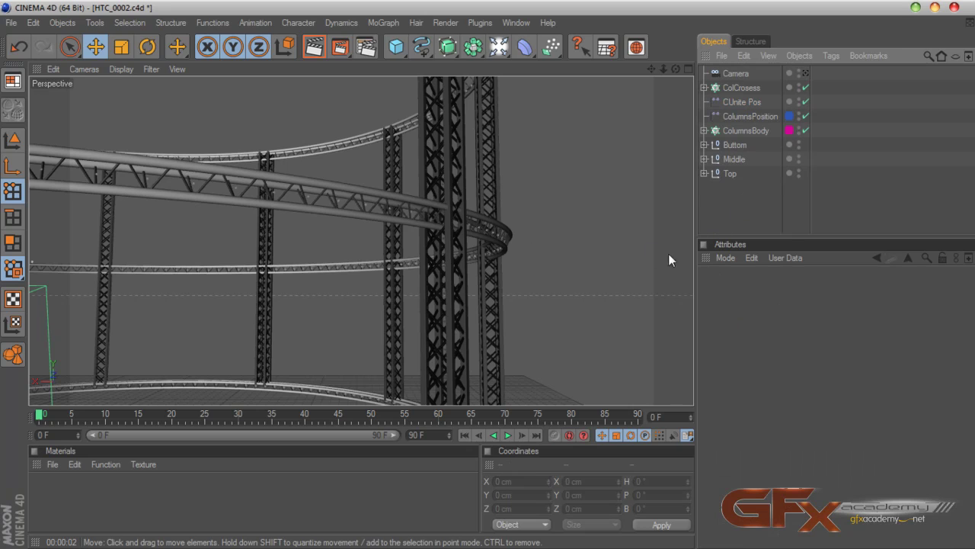
Group all objects except Camera under one null and rename it LocationBorders.
drag(715, 200, 742, 84)
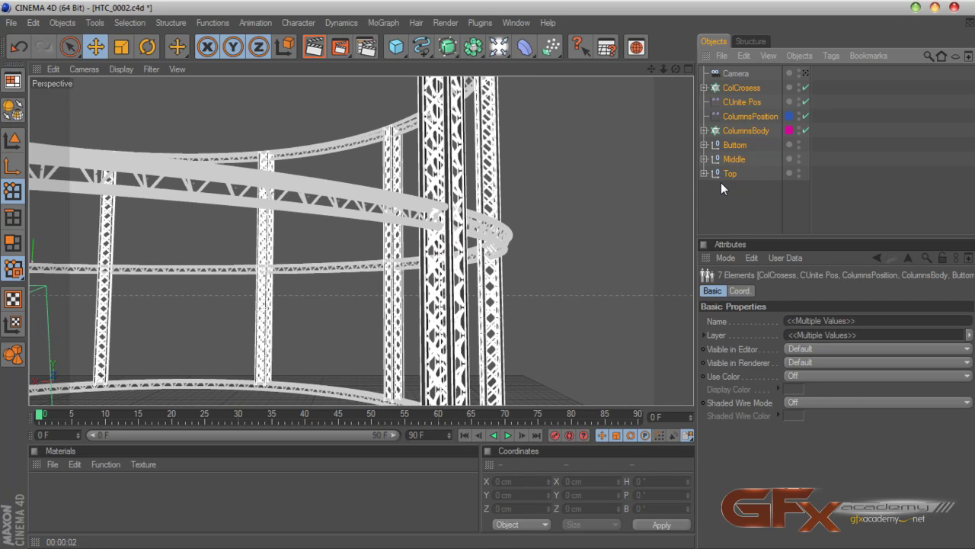
key(alt+g)
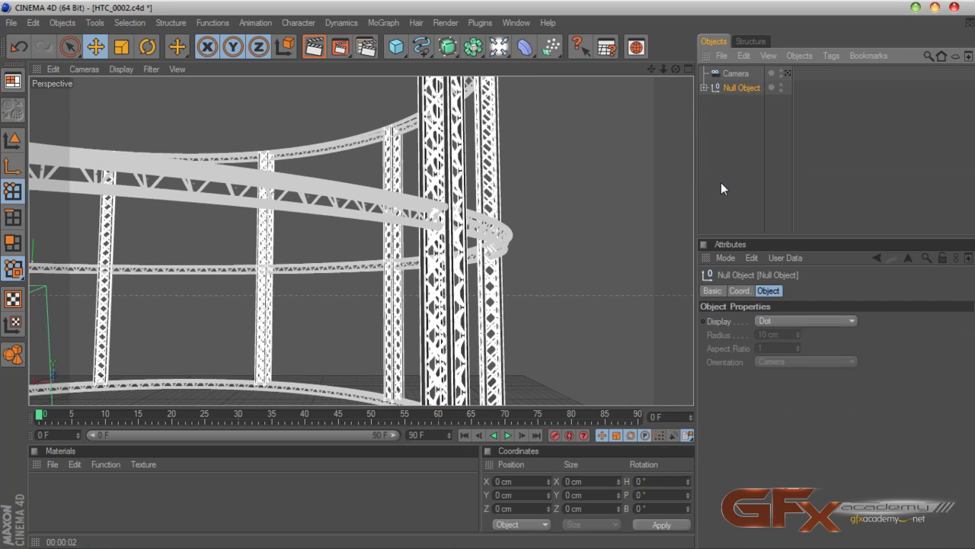
double_click(732, 88)
text(Lo)
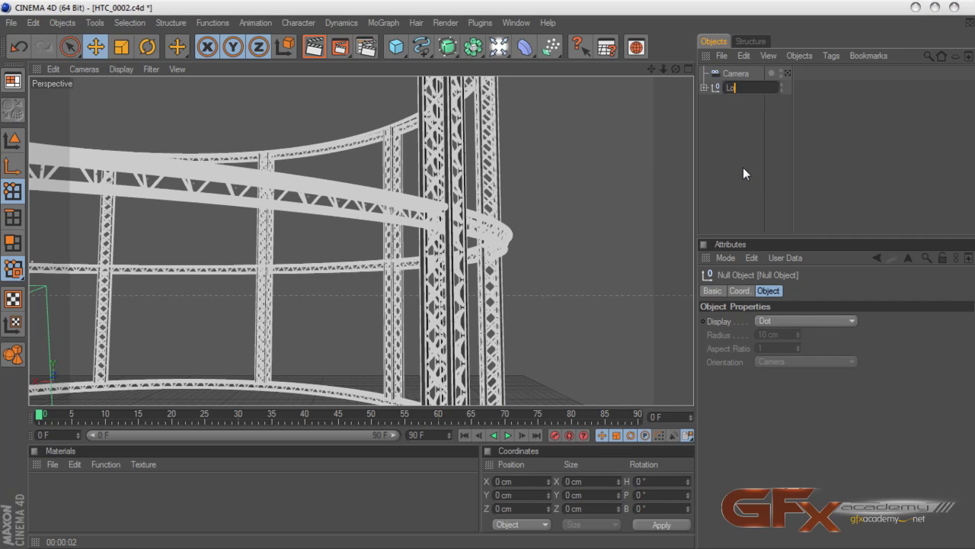
text(cationBorders)
key(Return)
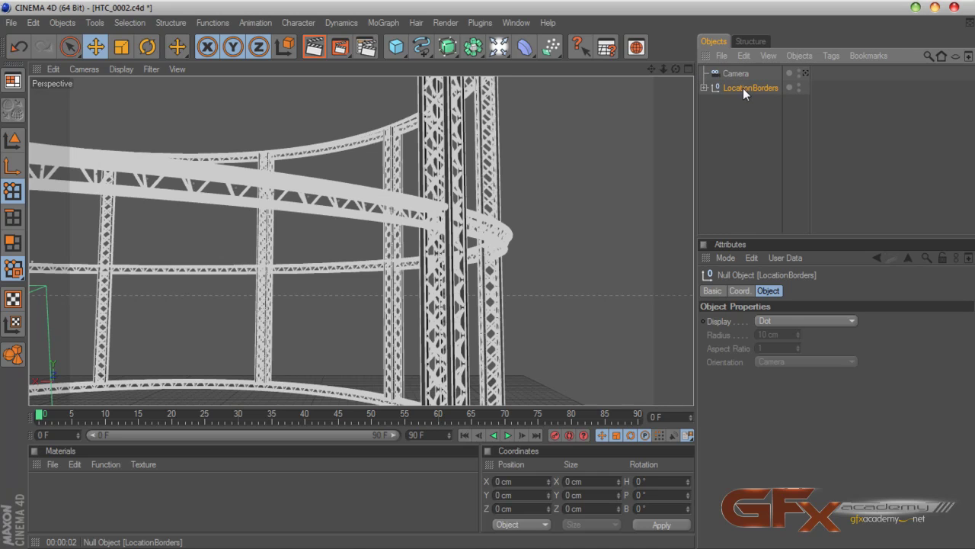
Apply Drop To Floor to LocationBorders and add a Floor object to the scene.
click(483, 22)
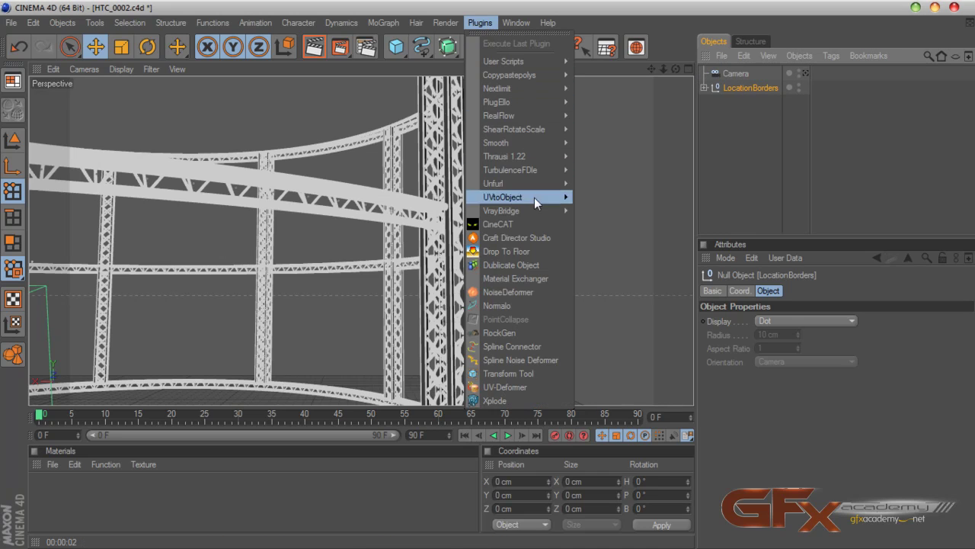
click(540, 251)
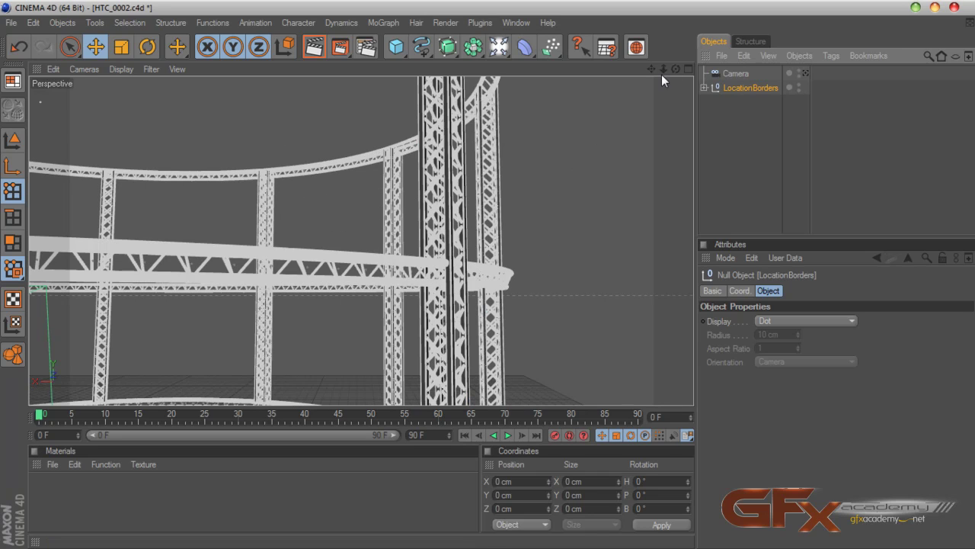
click(689, 68)
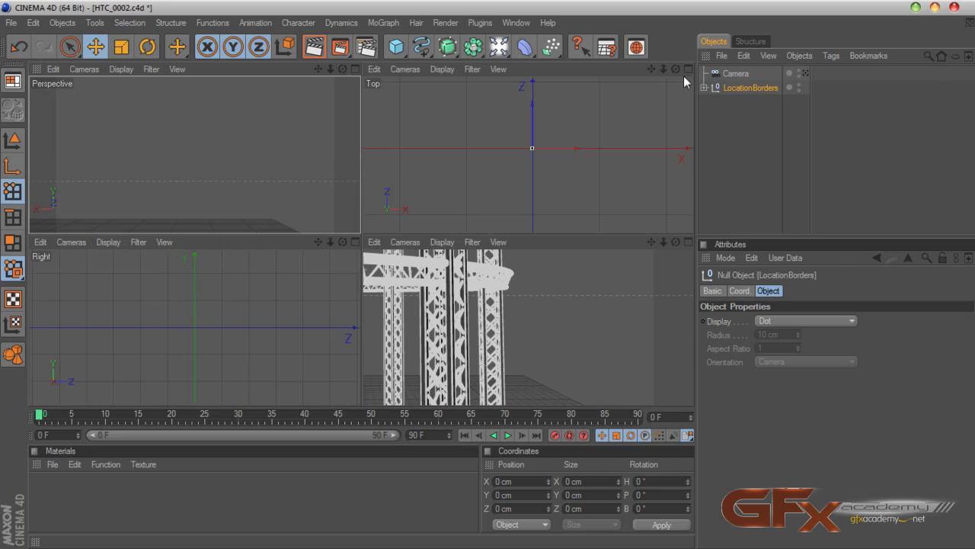
click(356, 70)
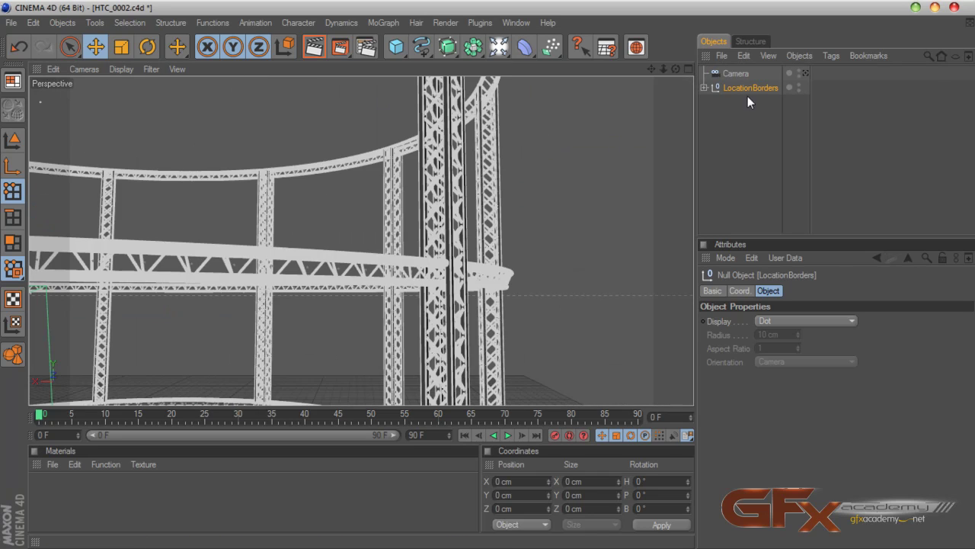
click(805, 73)
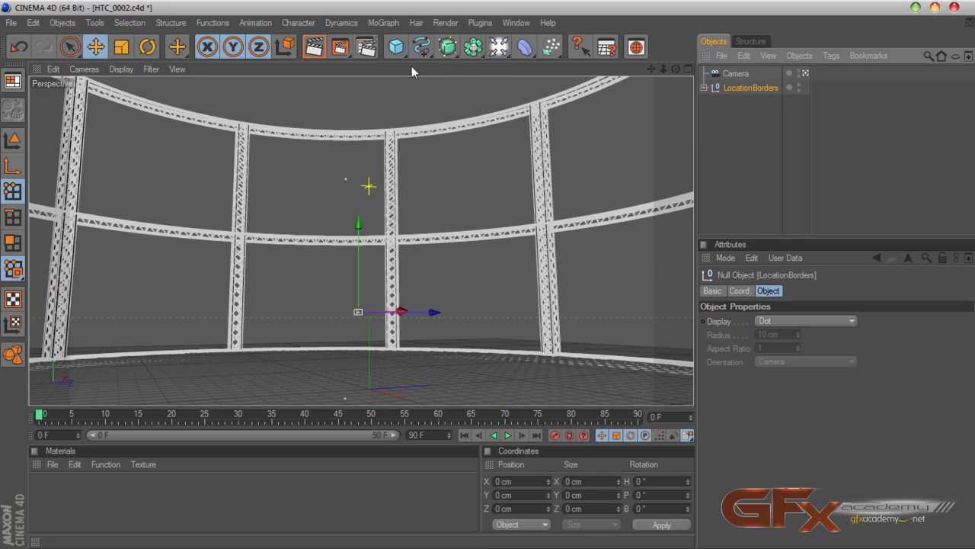
drag(498, 47, 634, 114)
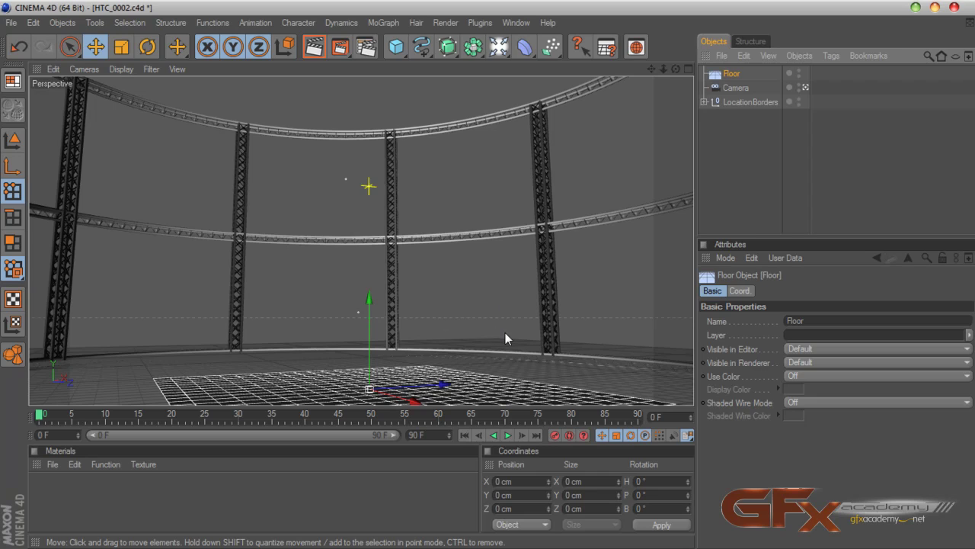
Create a new material with a dark grey colour of RGB 24, 24, 24 and its Specular channel disabled.
double_click(82, 487)
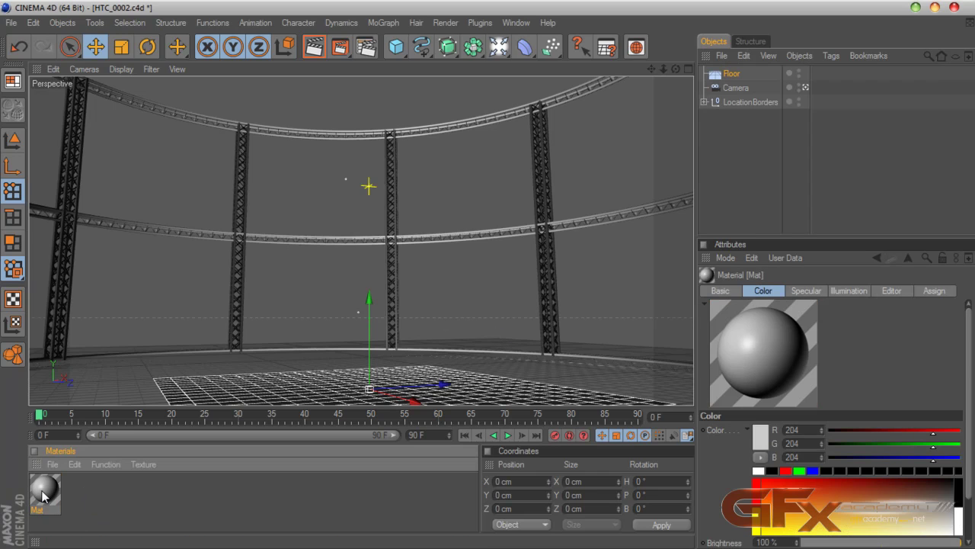
double_click(45, 494)
click(231, 267)
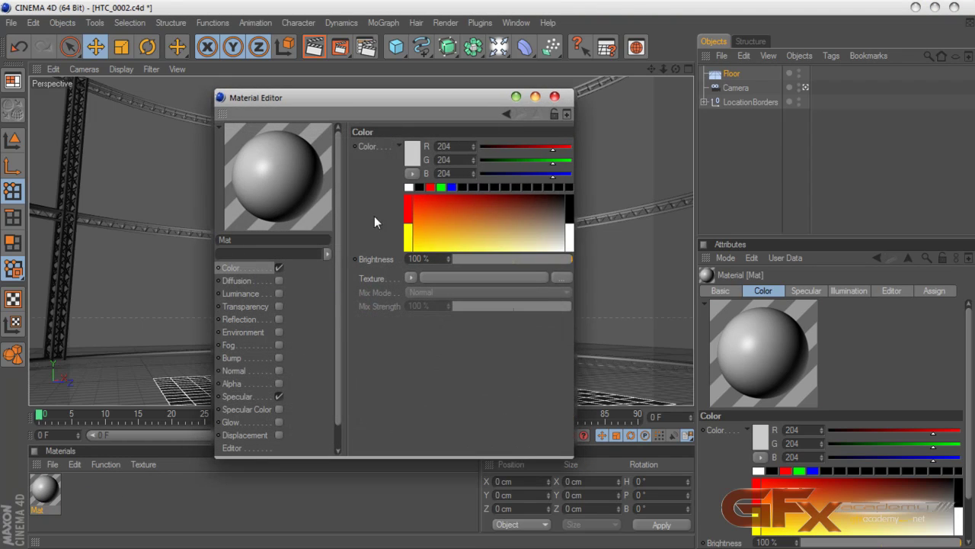
click(410, 156)
click(308, 178)
click(431, 214)
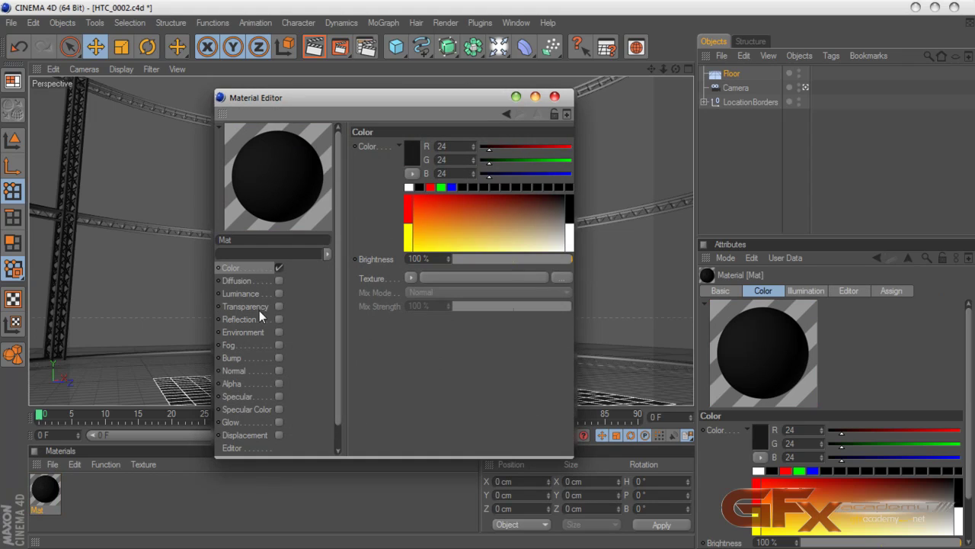
Enable the material's Reflection channel and set its brightness to 4%.
click(278, 319)
drag(488, 259, 460, 259)
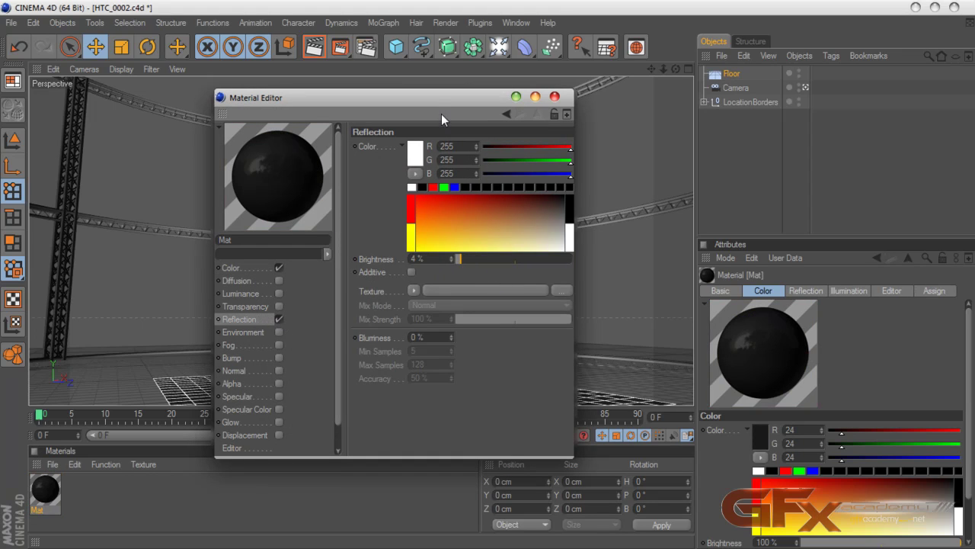
drag(506, 99, 694, 68)
Enable the material's Diffusion channel with Affect Reflection on and load a Gradient shader as its texture.
click(438, 262)
click(427, 249)
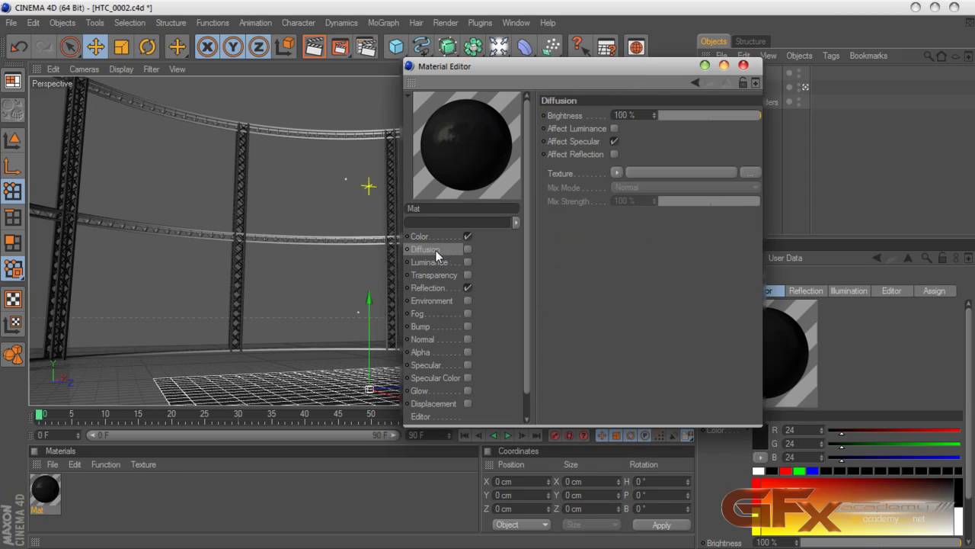
click(468, 249)
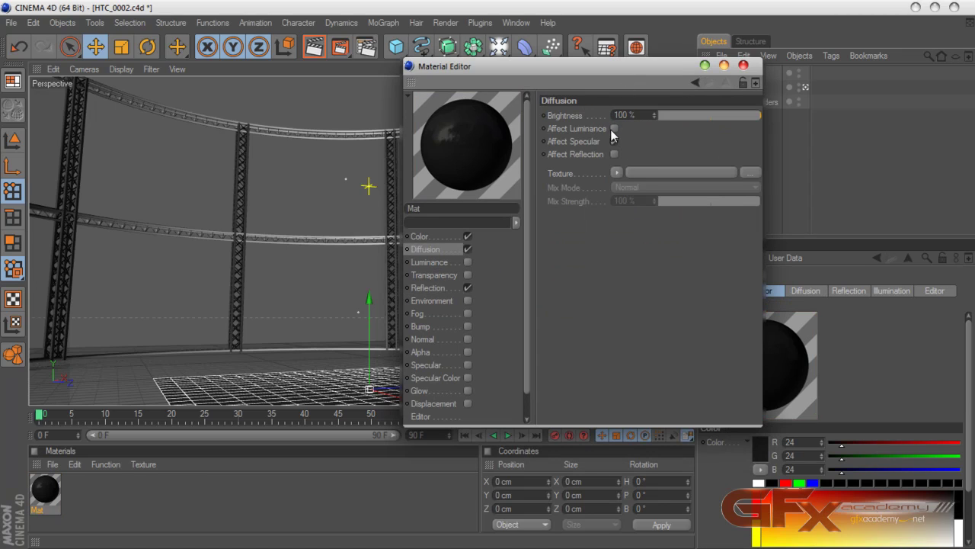
click(614, 154)
click(618, 172)
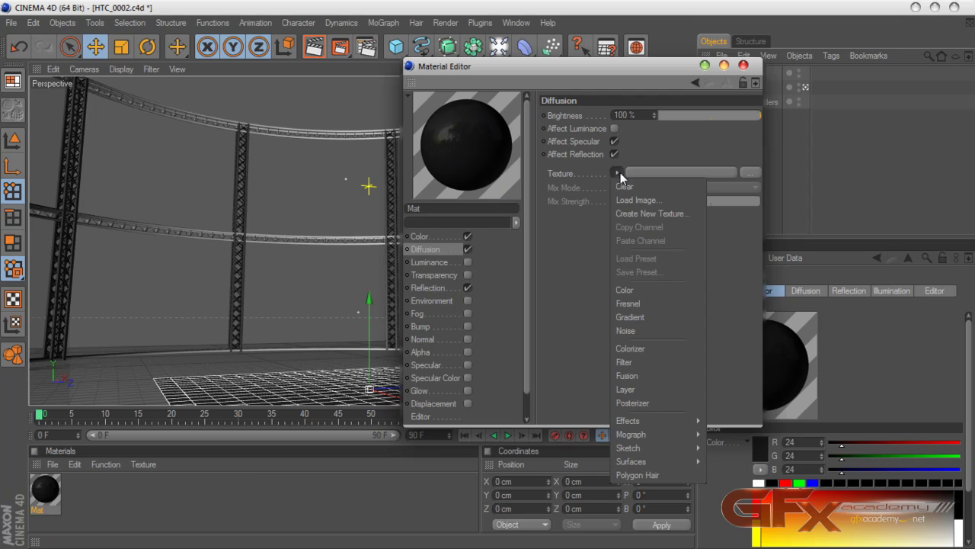
click(649, 319)
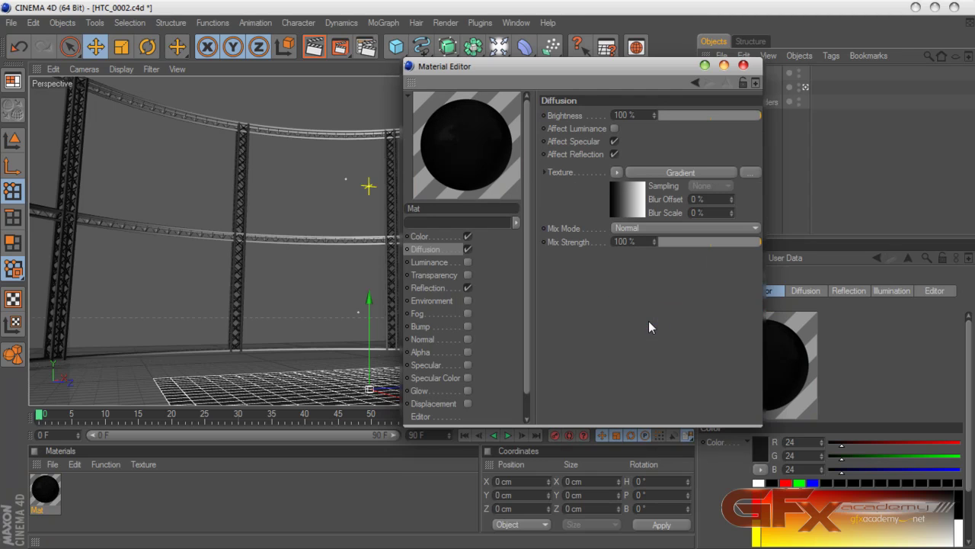
Set the diffusion gradient's type to 2D - Circular.
click(637, 196)
click(646, 258)
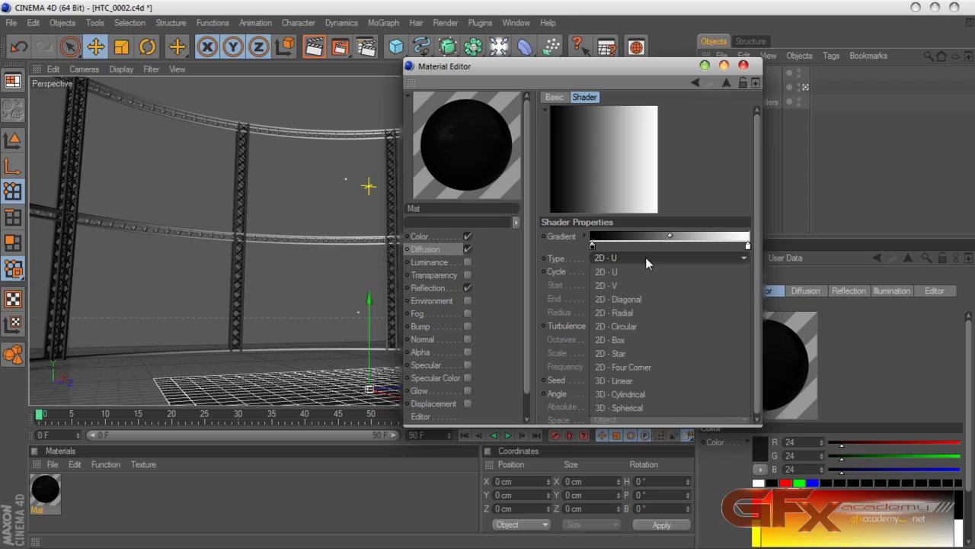
click(635, 326)
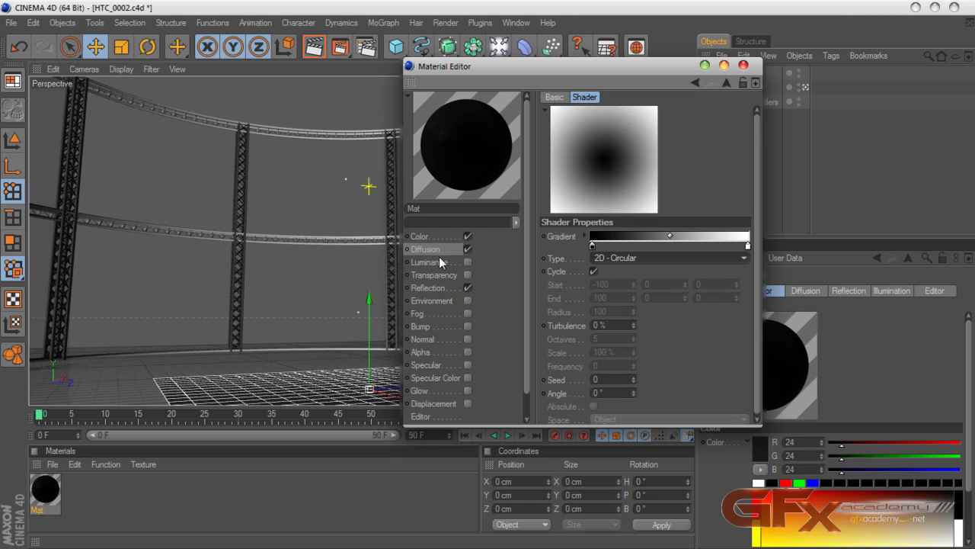
Raise the brightness of the material's Reflection channel moderately.
click(429, 288)
mouse_move(654, 229)
mouse_down()
mouse_move(677, 226)
mouse_move(666, 226)
mouse_up()
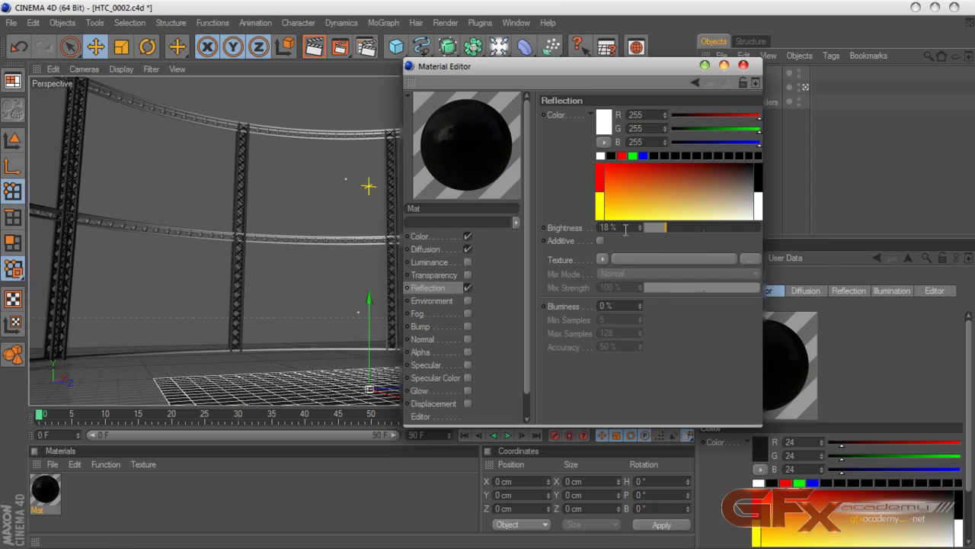
drag(659, 228, 656, 229)
Recolour the diffusion gradient's black knot to RGB 32, 32, 32 and its white knot to RGB 219, 219, 219.
click(426, 250)
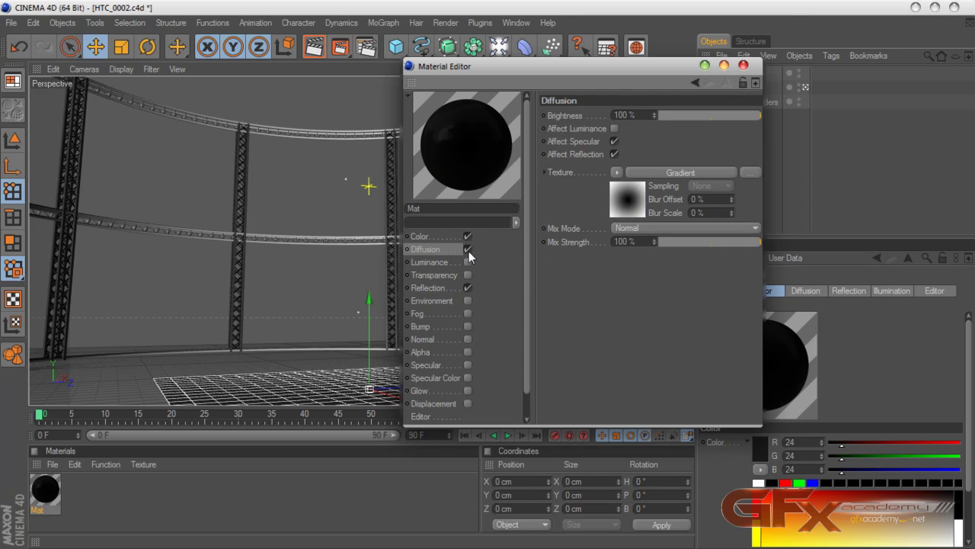
click(627, 209)
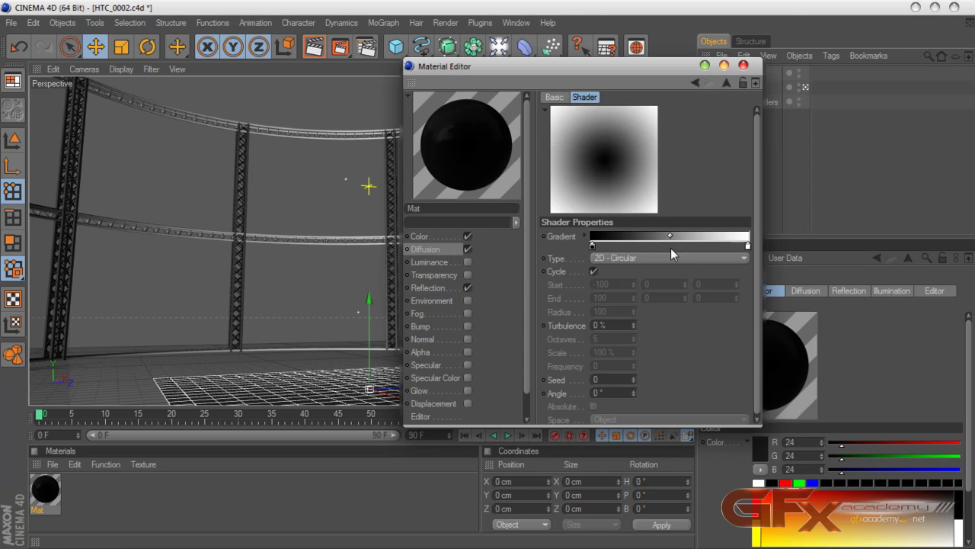
double_click(593, 246)
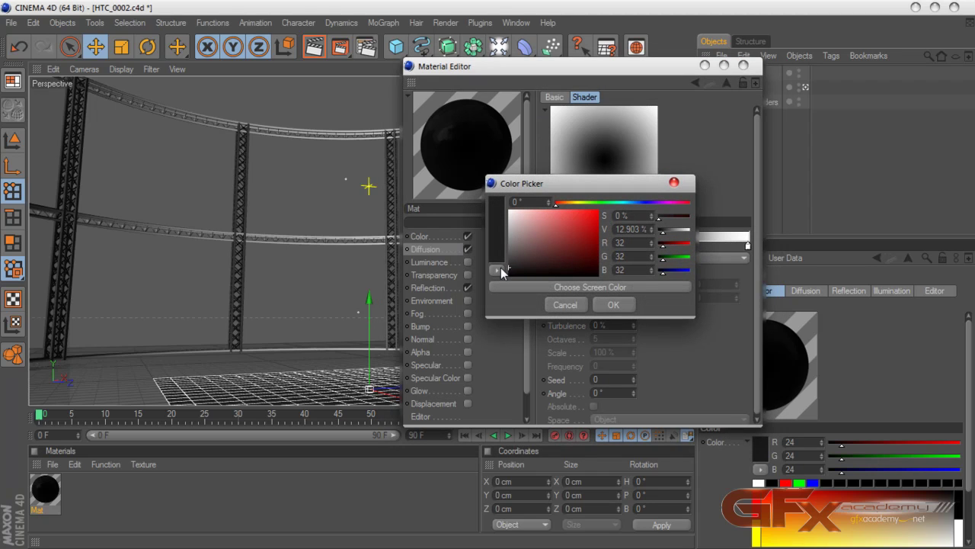
click(613, 304)
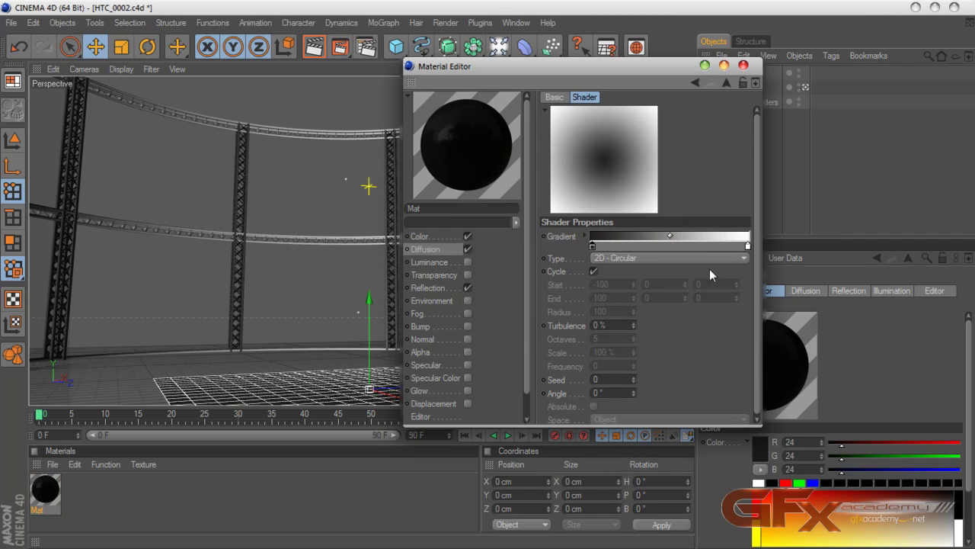
double_click(747, 246)
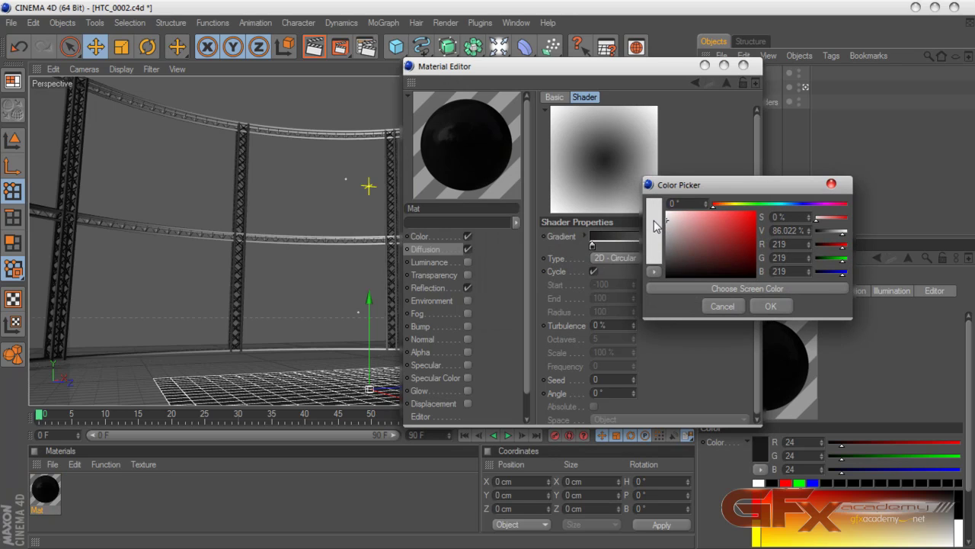
click(760, 307)
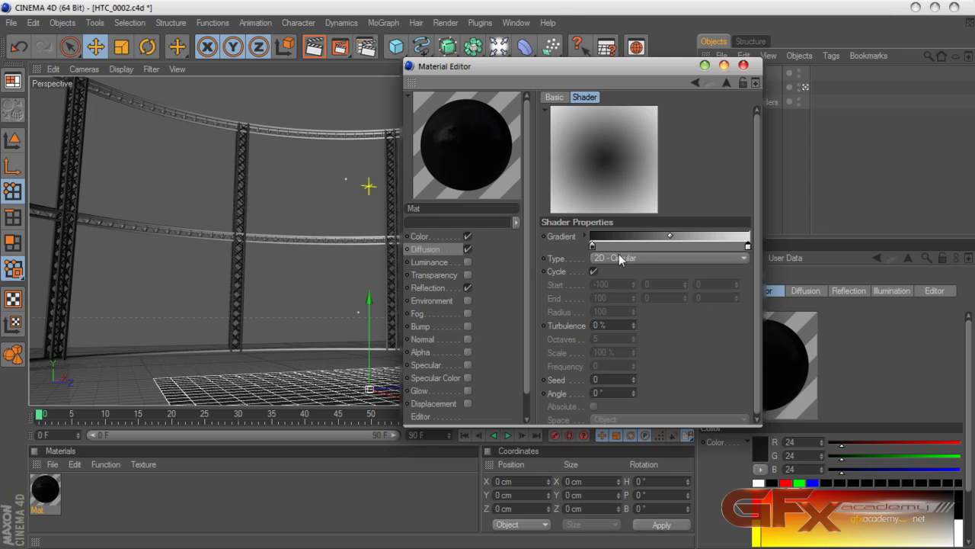
Apply the dark reflective material to the Floor object and render the perspective view.
click(744, 66)
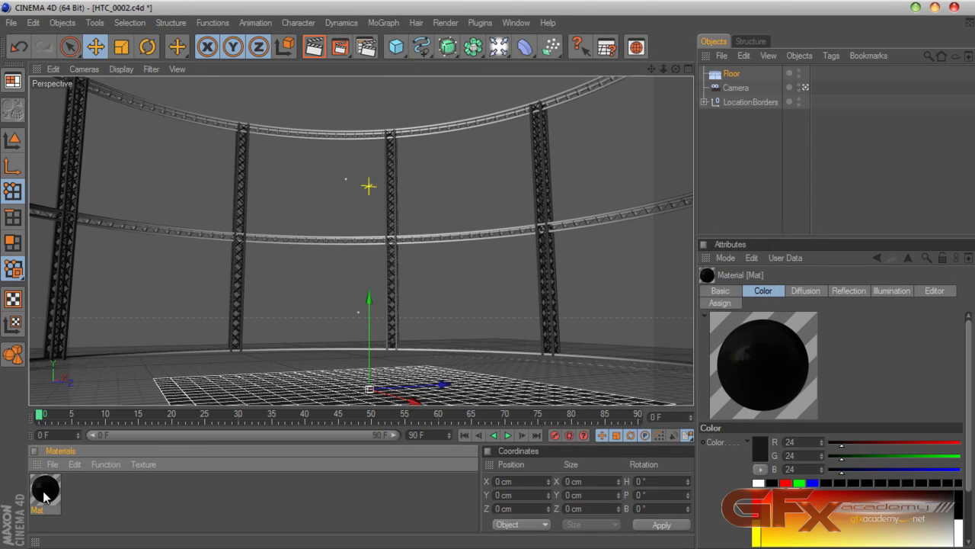
drag(262, 390, 351, 388)
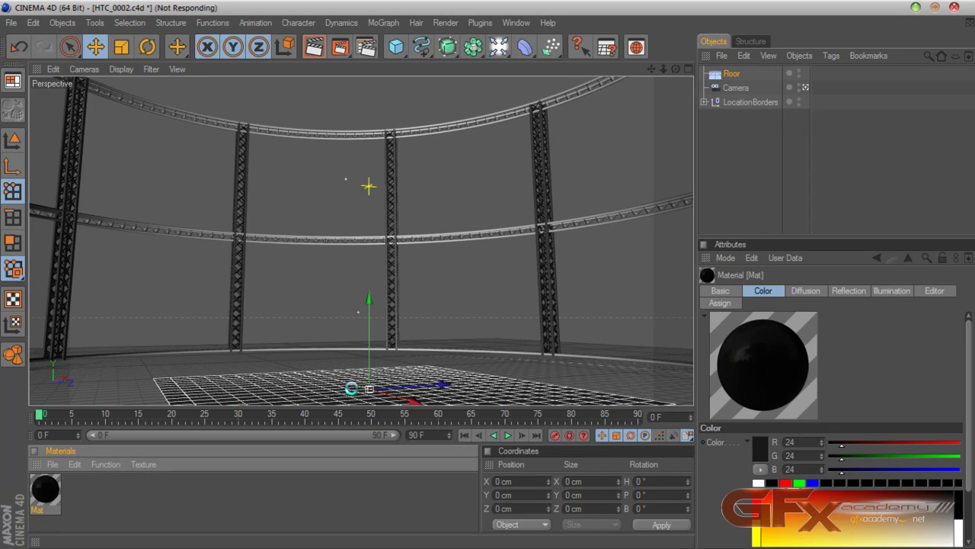
click(317, 50)
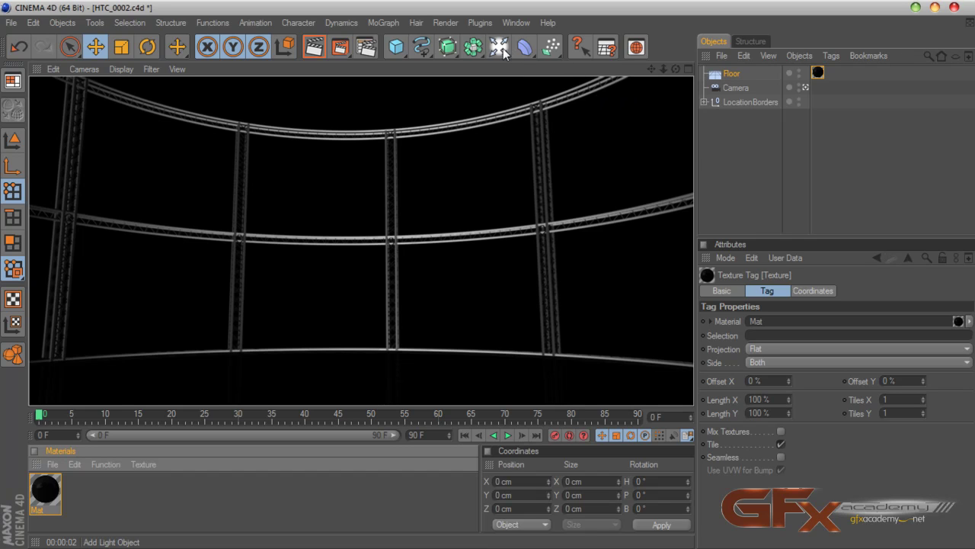
Add a Sky object with a Compositing tag that has Seen by Camera disabled.
drag(502, 49, 713, 112)
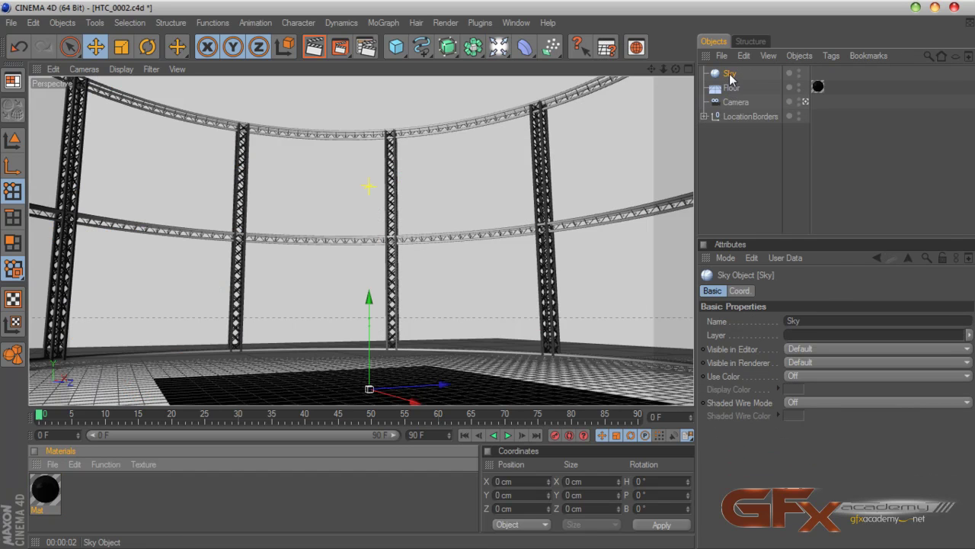
right_click(735, 85)
mouse_move(734, 23)
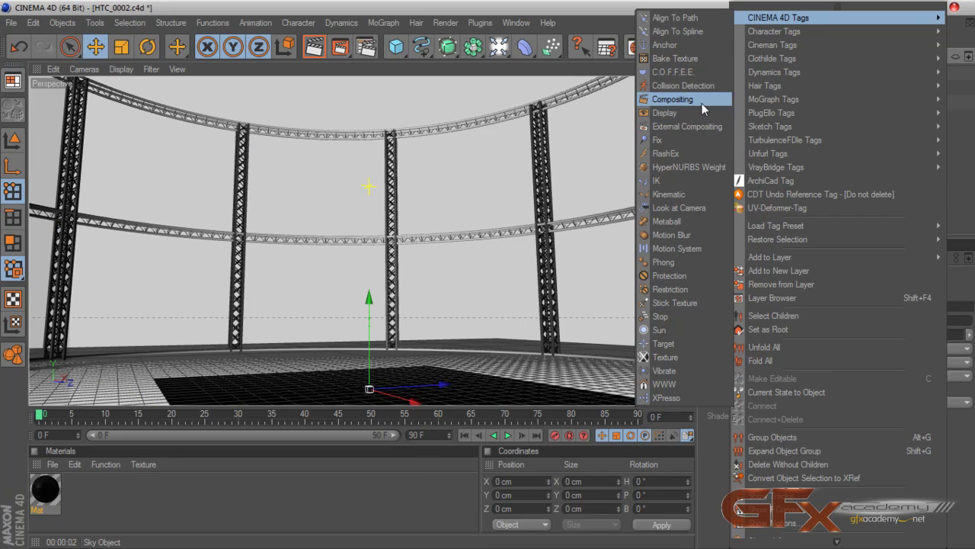
click(673, 99)
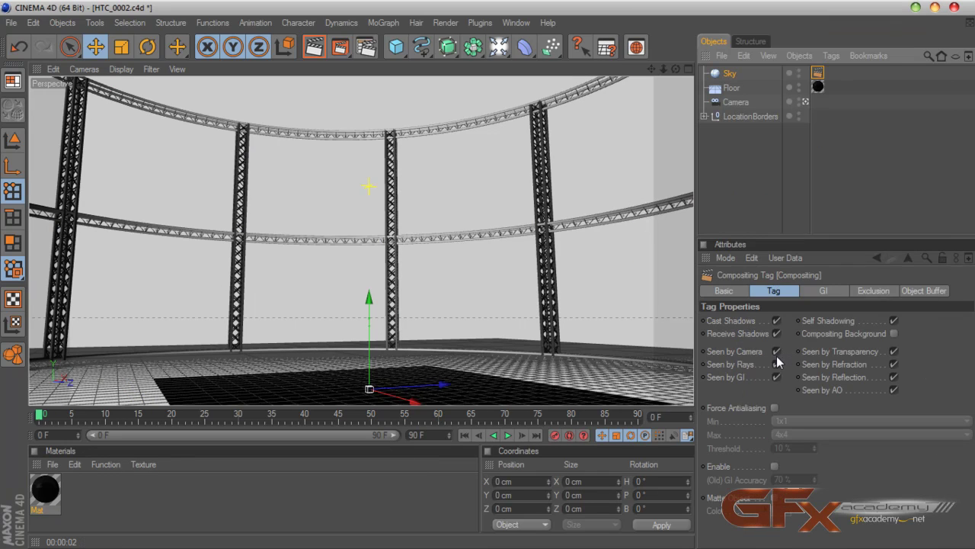
click(777, 352)
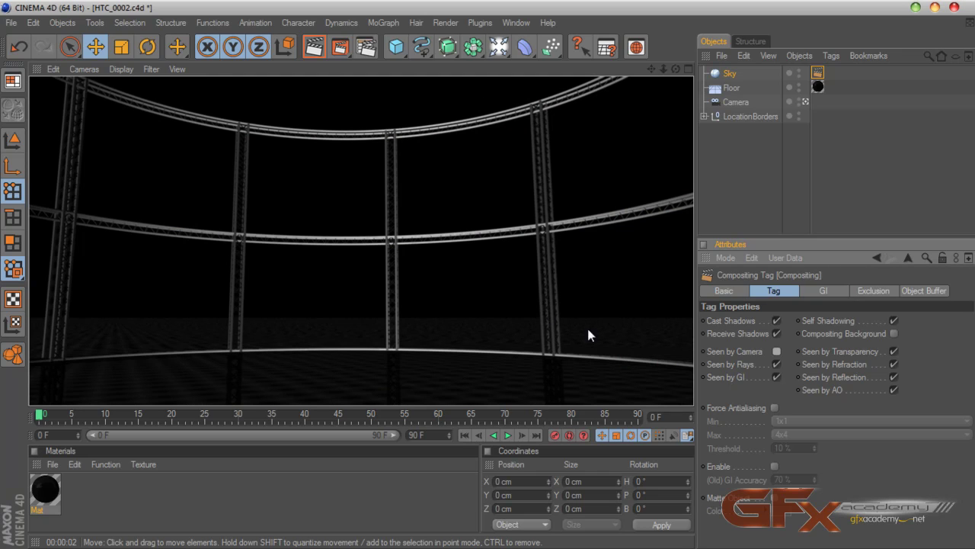
click(806, 102)
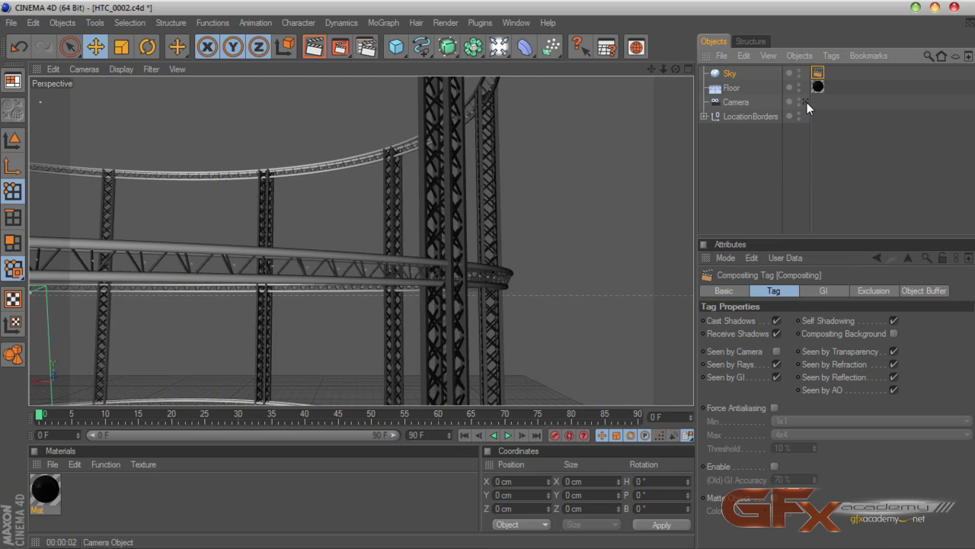
click(806, 102)
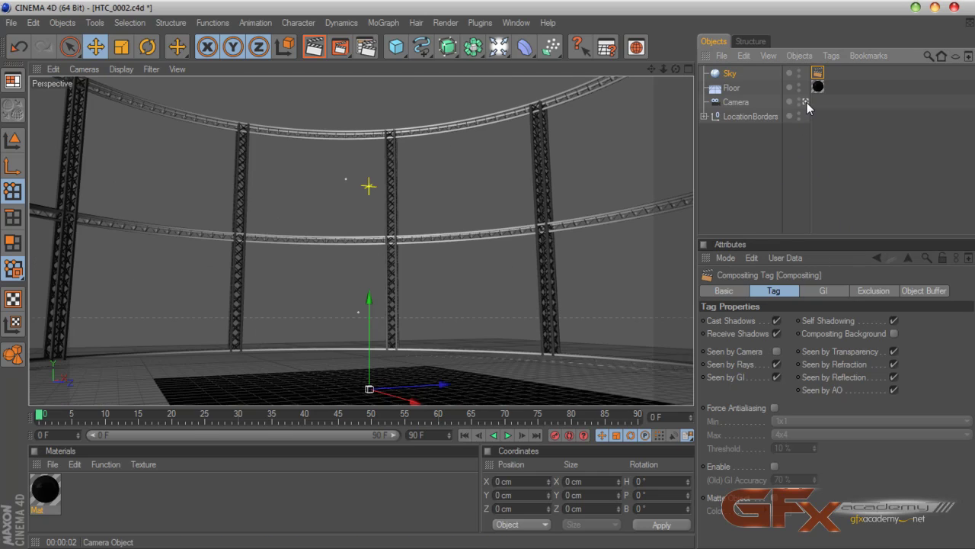
click(726, 74)
click(714, 173)
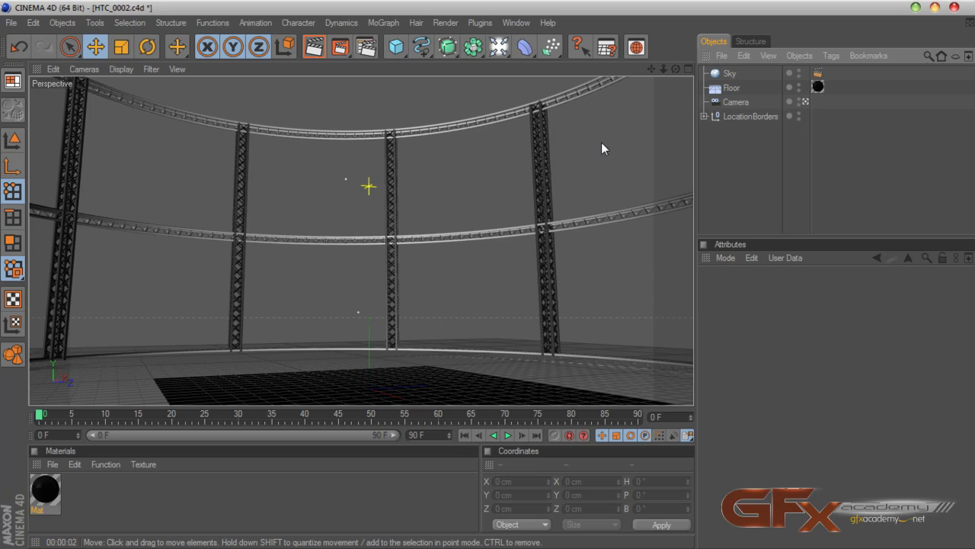
Enable Global Illumination in the render settings with a Diffuse Depth of 1, check its Irradiance Cache options and render the view.
click(366, 47)
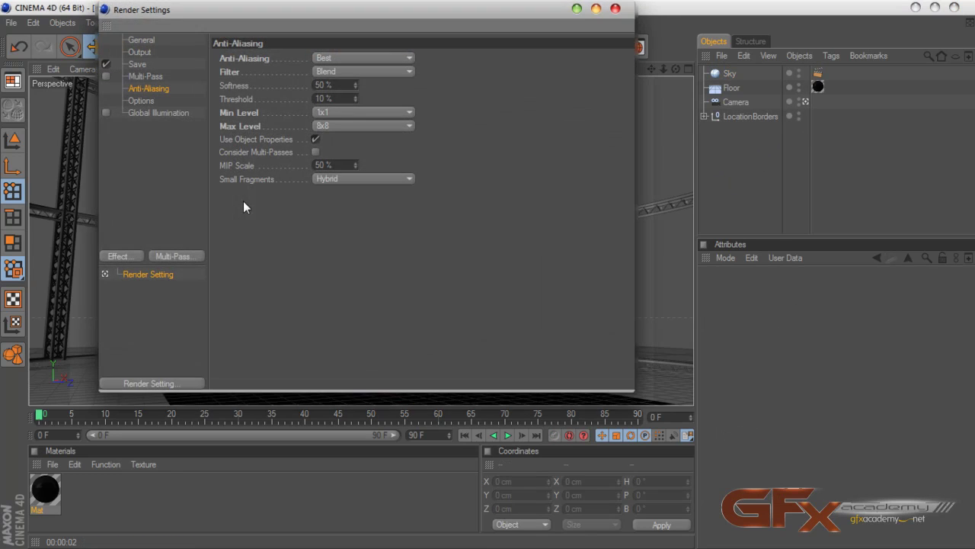
click(130, 114)
click(108, 113)
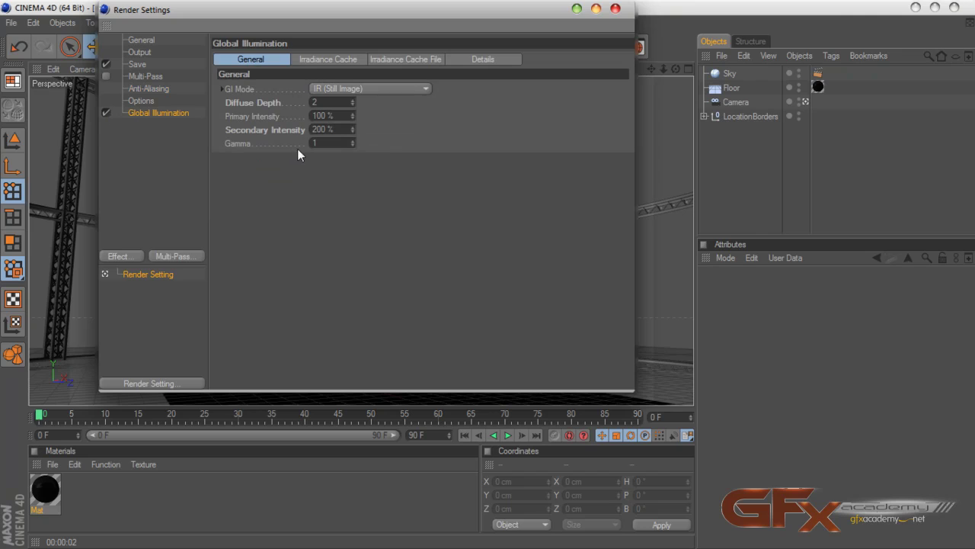
click(348, 89)
click(355, 104)
double_click(317, 102)
text(1)
key(Tab)
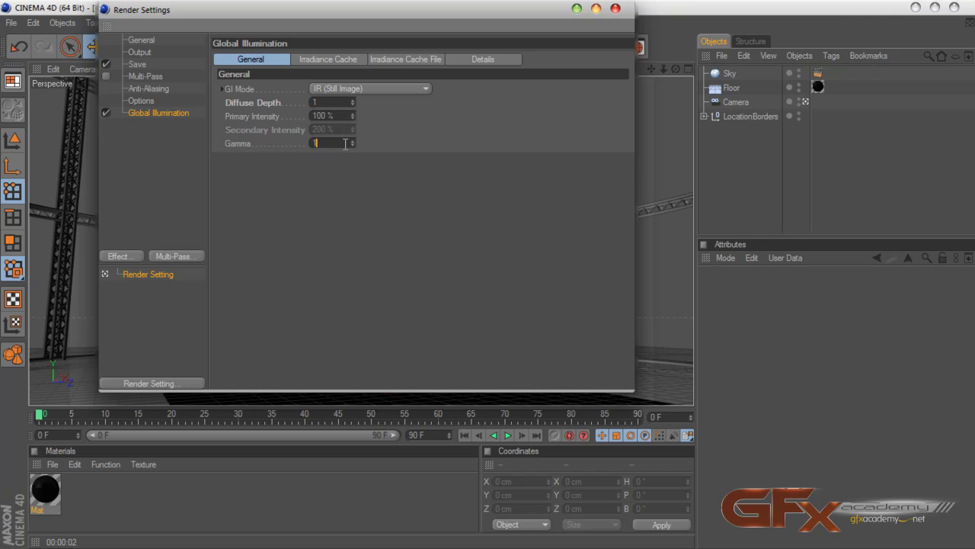
click(347, 58)
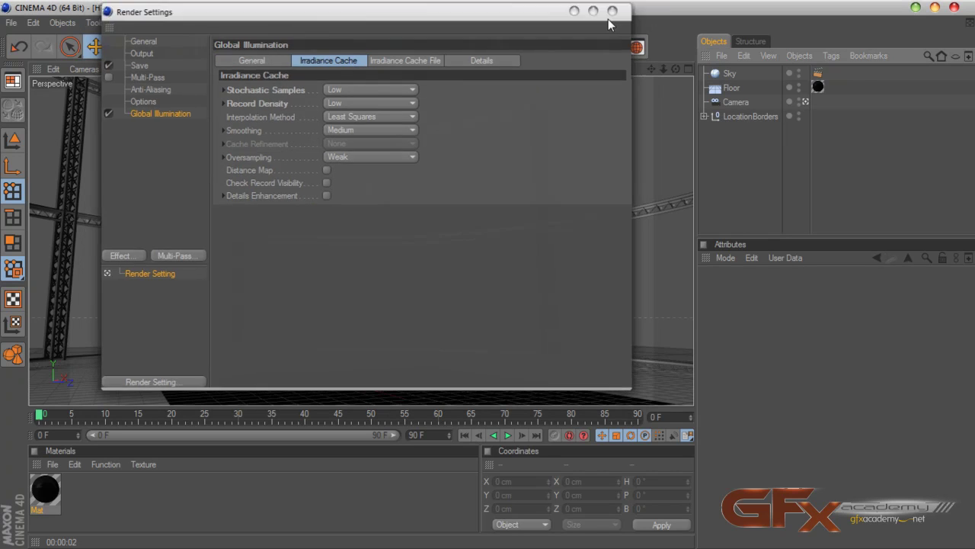
click(615, 8)
key(ctrl+r)
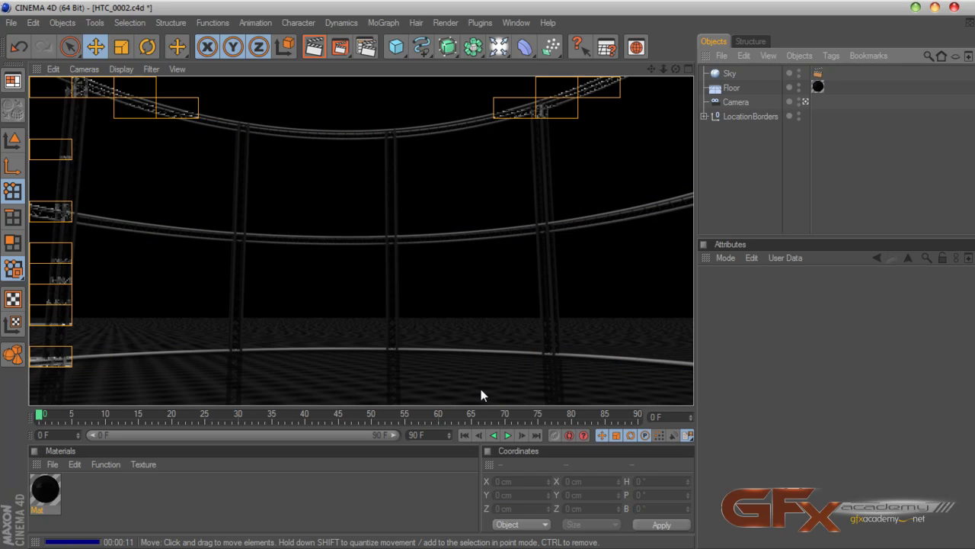
Set the projection of the floor's texture tag to UVW Mapping and render the view.
click(819, 89)
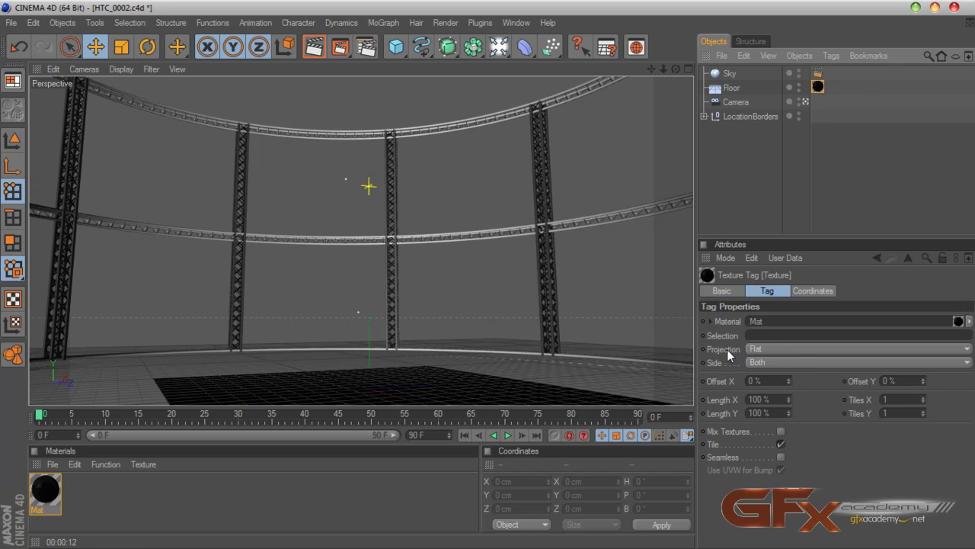
click(775, 354)
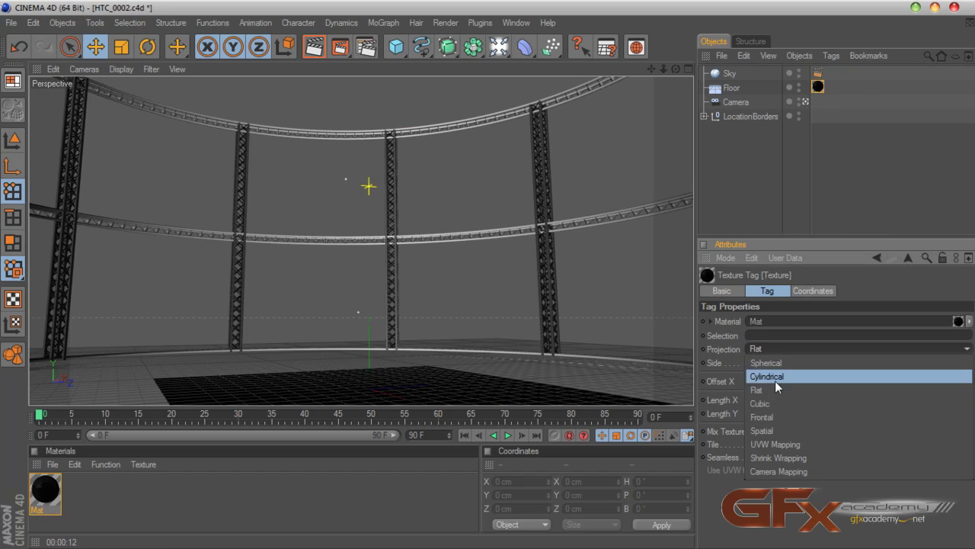
click(785, 443)
click(340, 47)
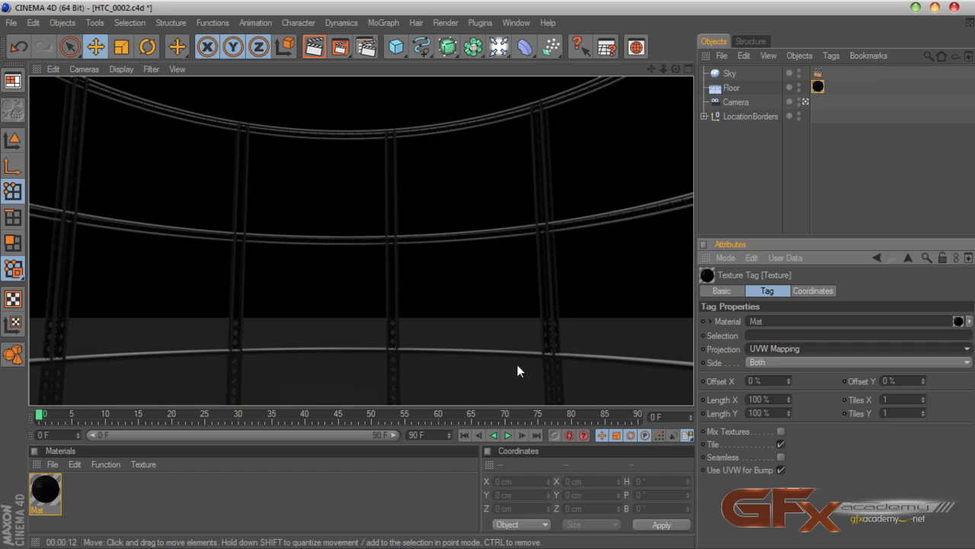
In the Front view, lower the Floor object by about 74 cm so it lies just beneath the lowest truss ring.
click(688, 69)
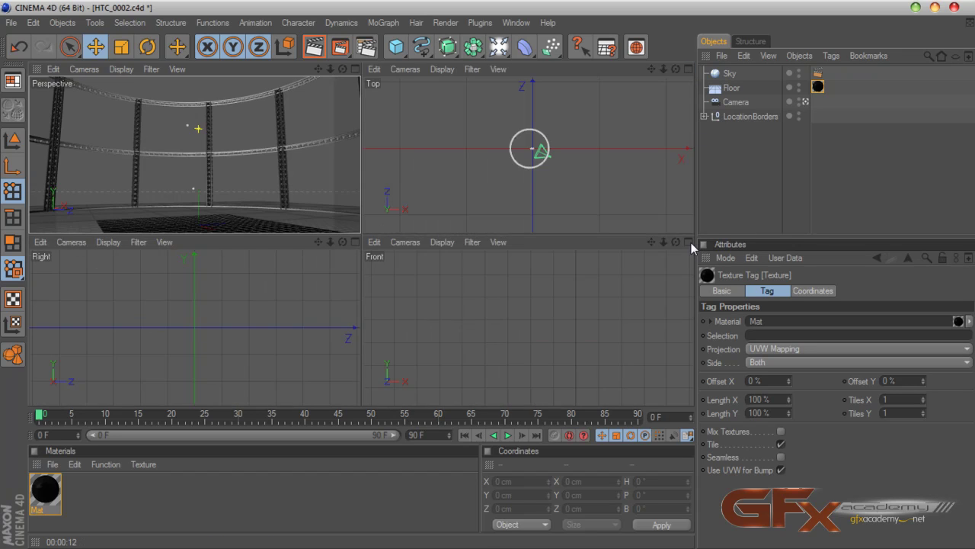
click(689, 241)
scroll(602, 228, down, 3)
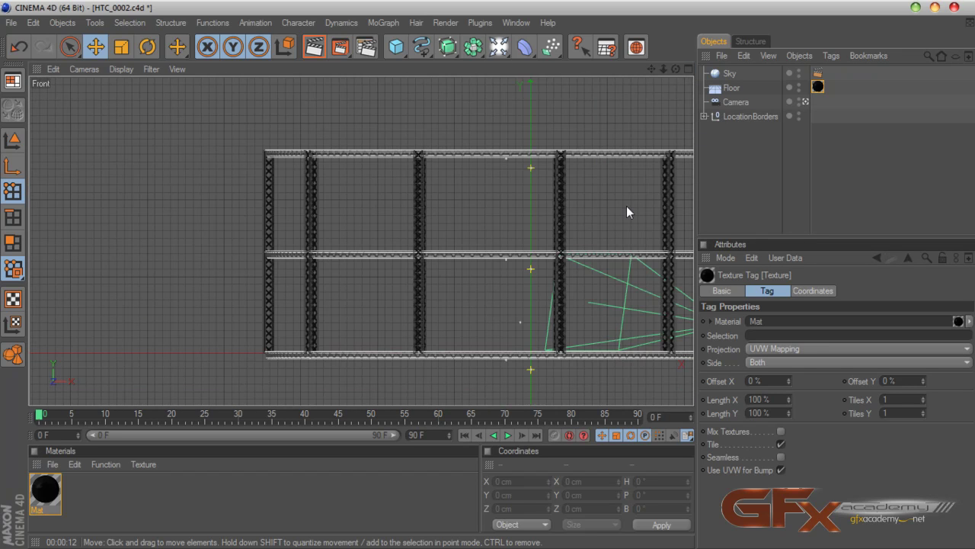
alt+middle_drag(650, 120, 516, 67)
click(730, 89)
scroll(528, 206, up, 3)
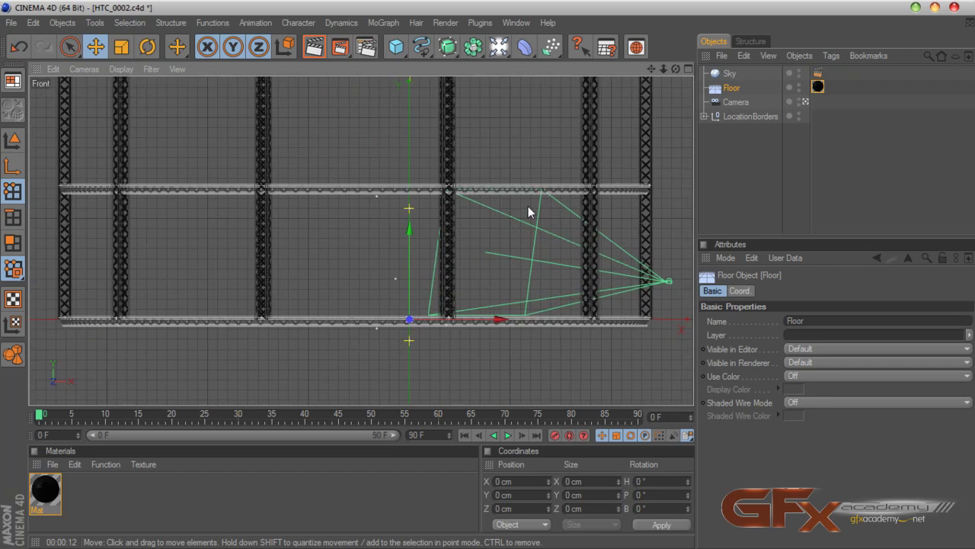
drag(650, 70, 650, 30)
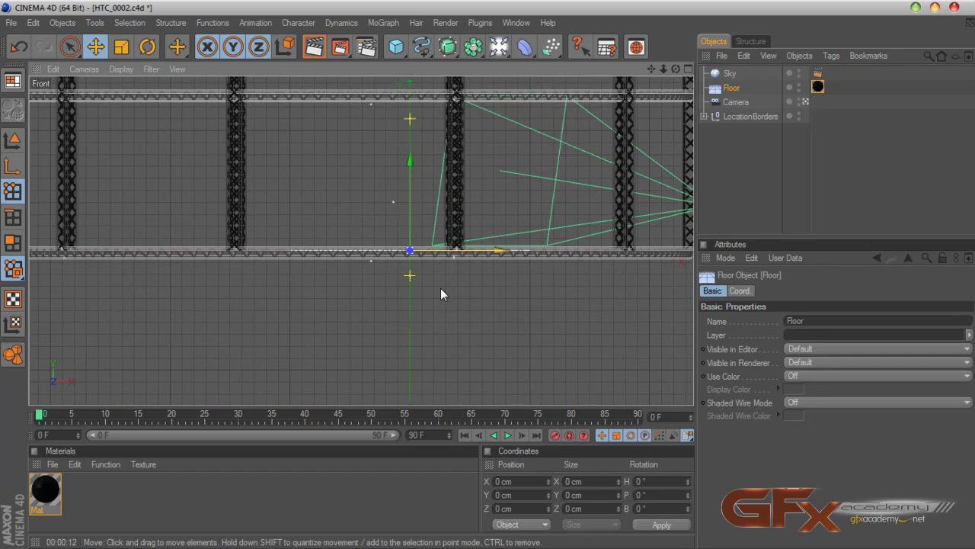
scroll(441, 288, up, 3)
scroll(440, 295, up, 2)
drag(455, 259, 455, 275)
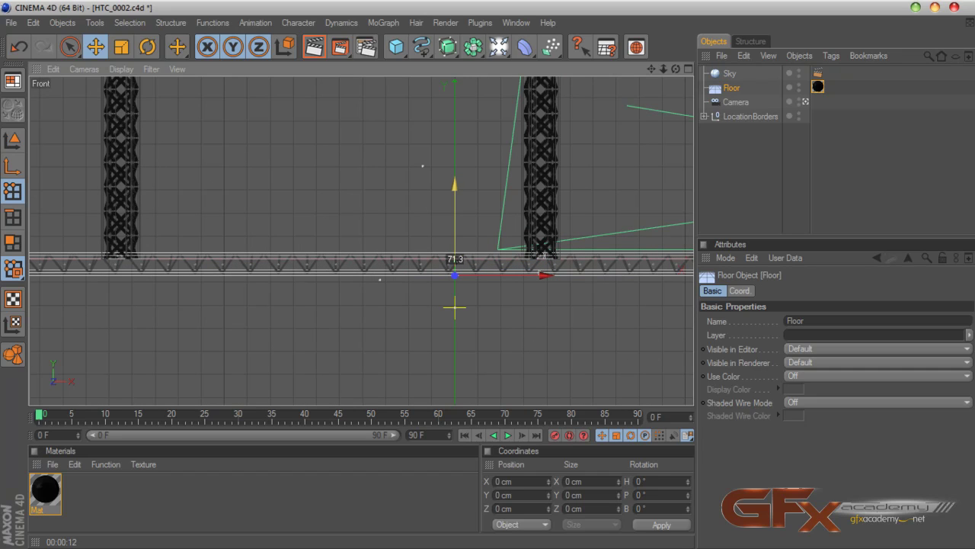
drag(455, 274, 455, 276)
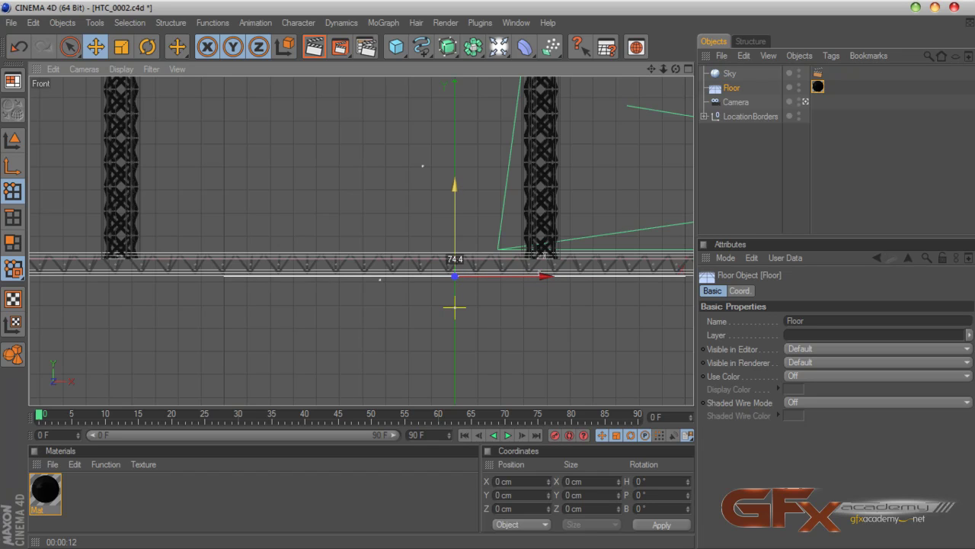
scroll(469, 256, up, 3)
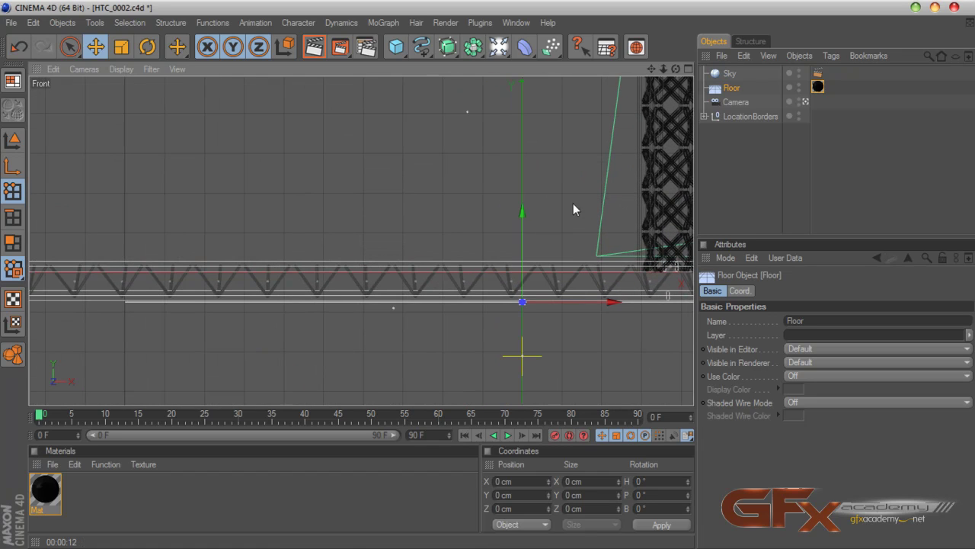
click(688, 69)
click(356, 68)
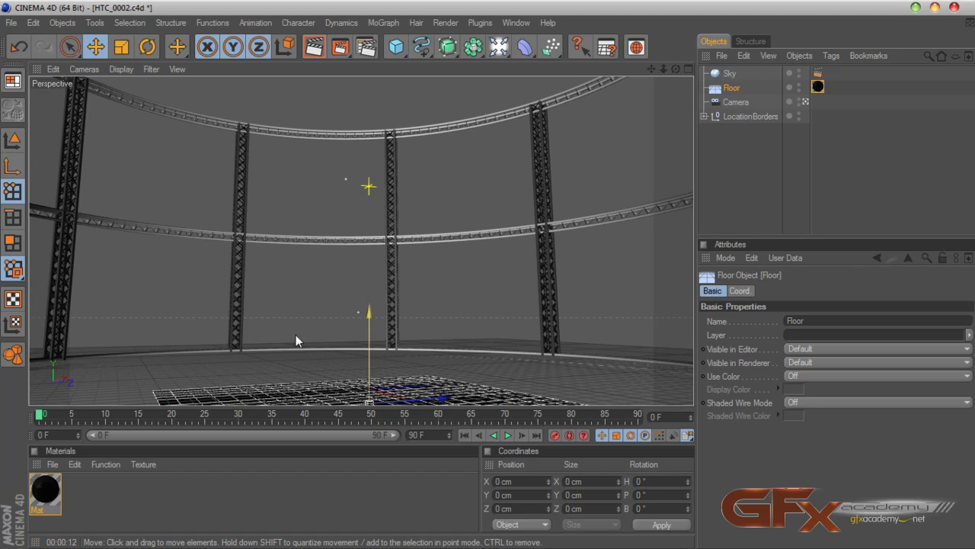
Delete the Sky object from the scene.
click(730, 73)
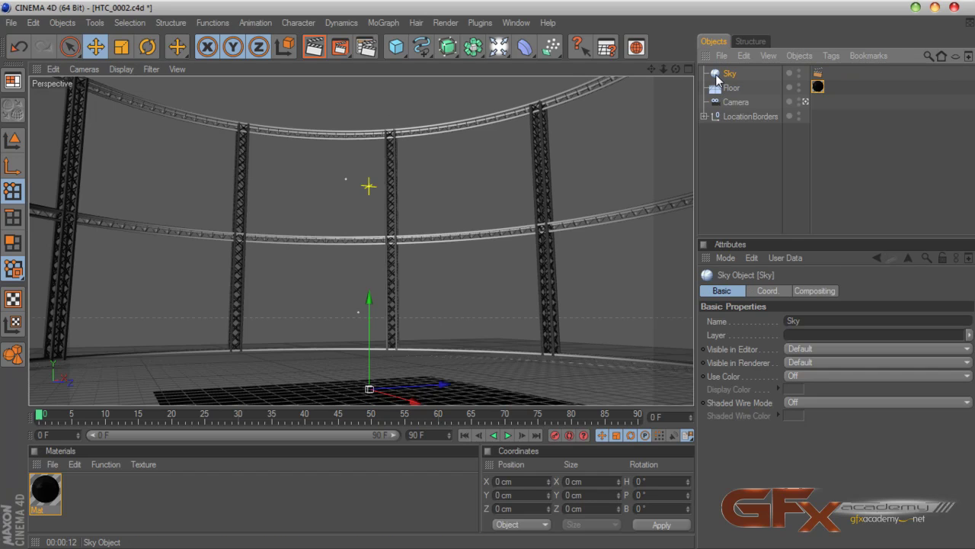
key(Delete)
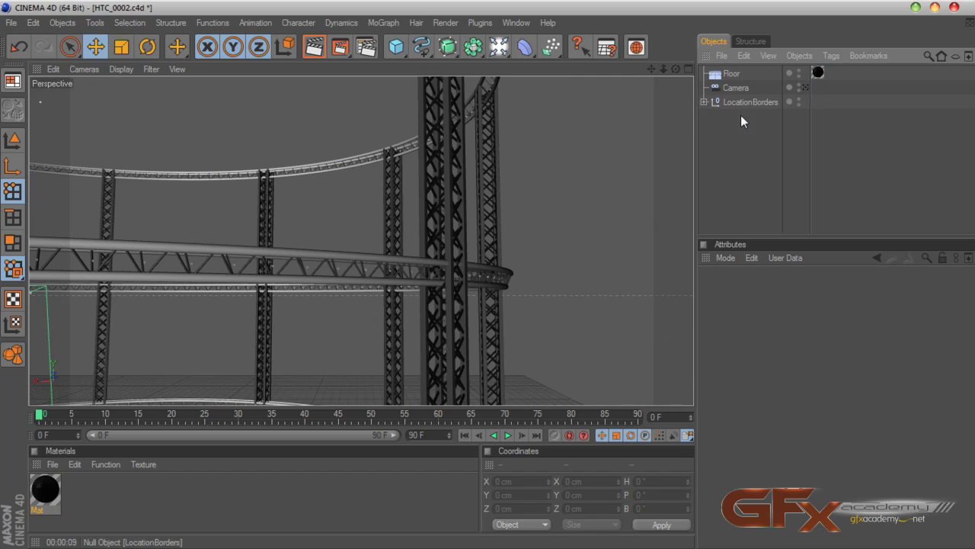
Add an Omni light in the Top view and move it along positive X to just outside the truss ring.
click(688, 69)
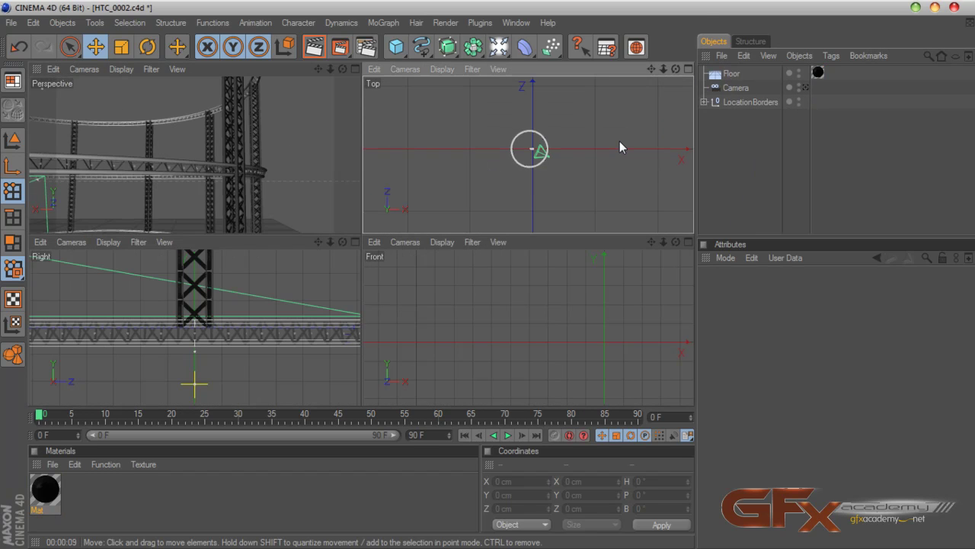
click(687, 69)
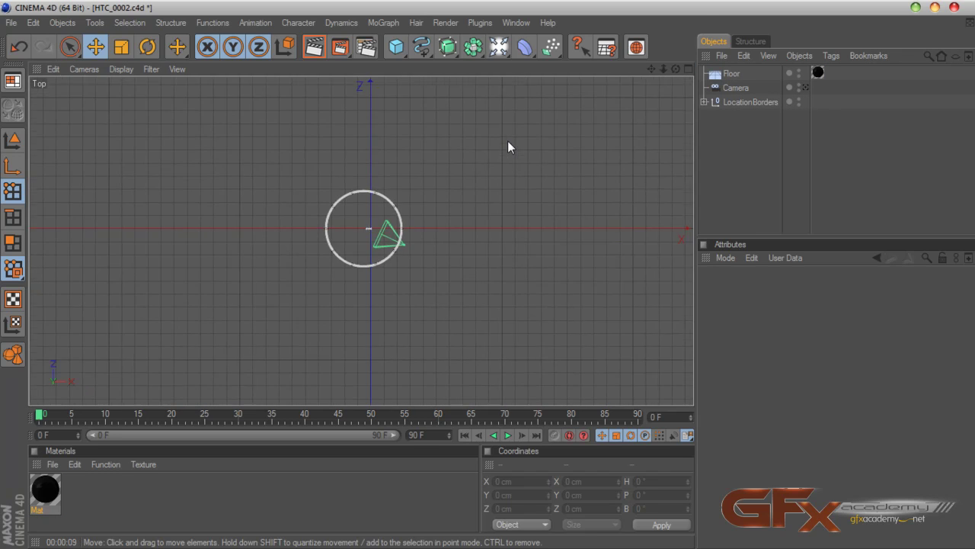
scroll(510, 143, up, 5)
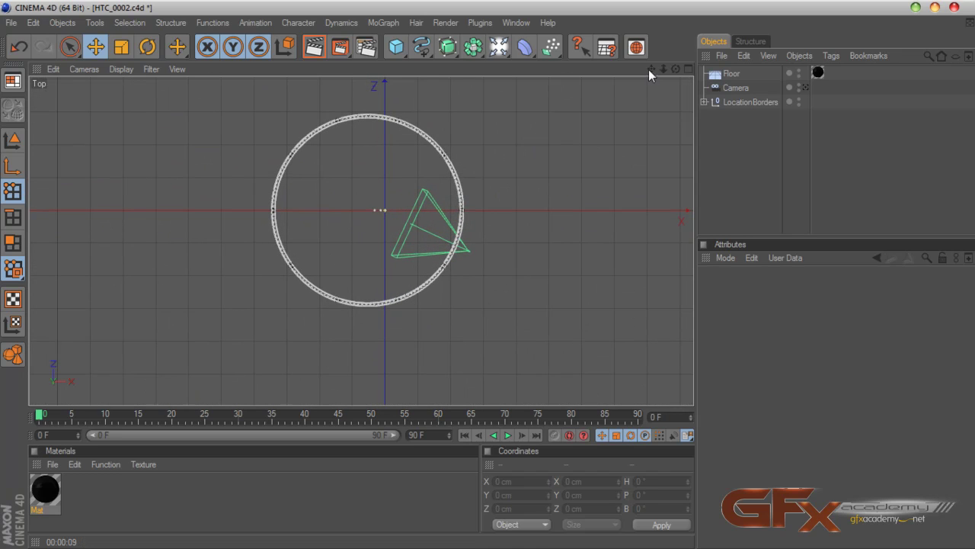
drag(650, 69, 653, 91)
scroll(566, 194, up, 1)
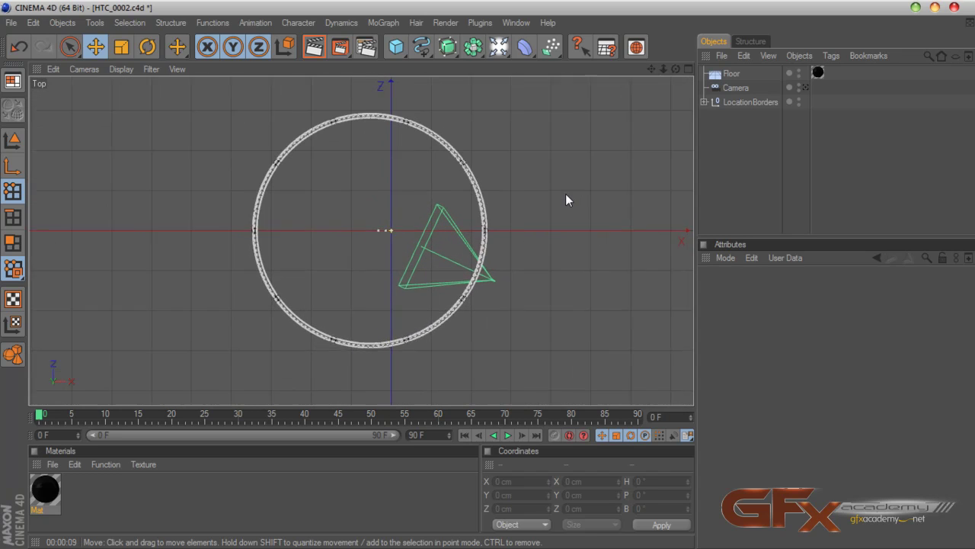
scroll(566, 195, up, 2)
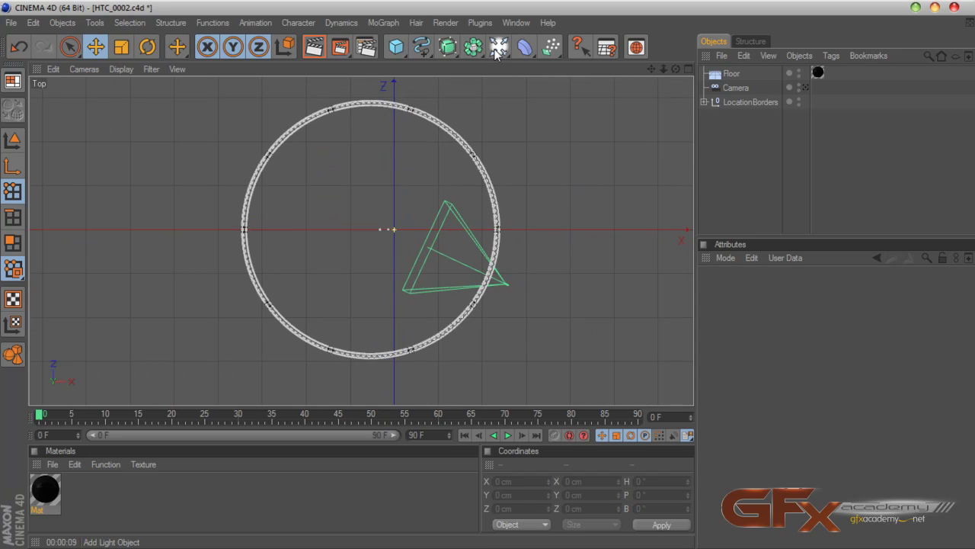
drag(498, 52, 550, 62)
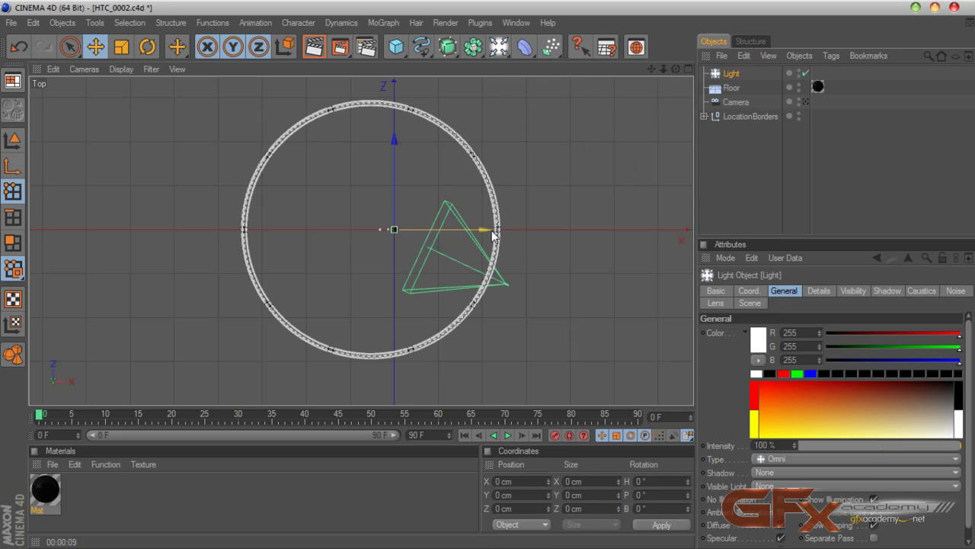
drag(481, 229, 610, 228)
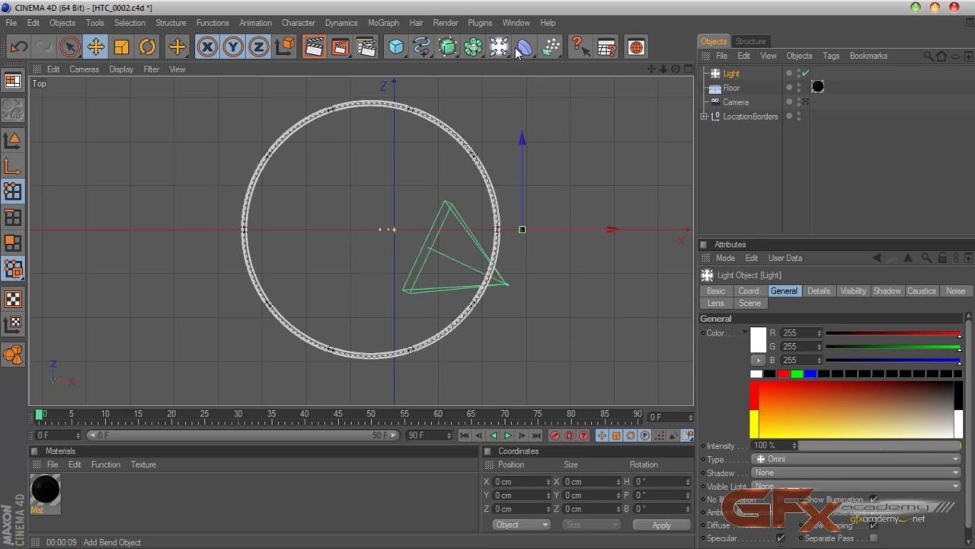
In the Top view, add an Omni light just outside the truss ring on negative X and an Area light outside it on negative Z.
drag(524, 47, 537, 71)
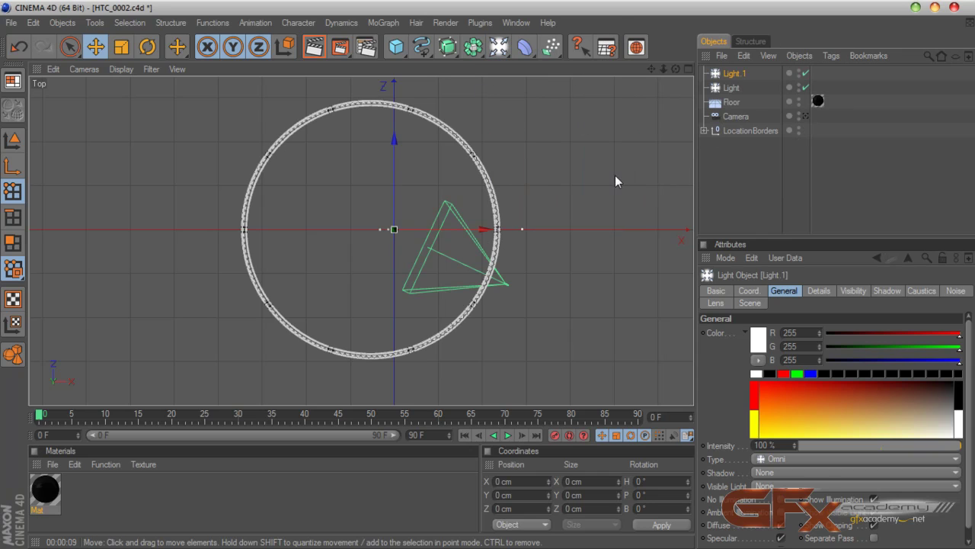
drag(479, 229, 294, 228)
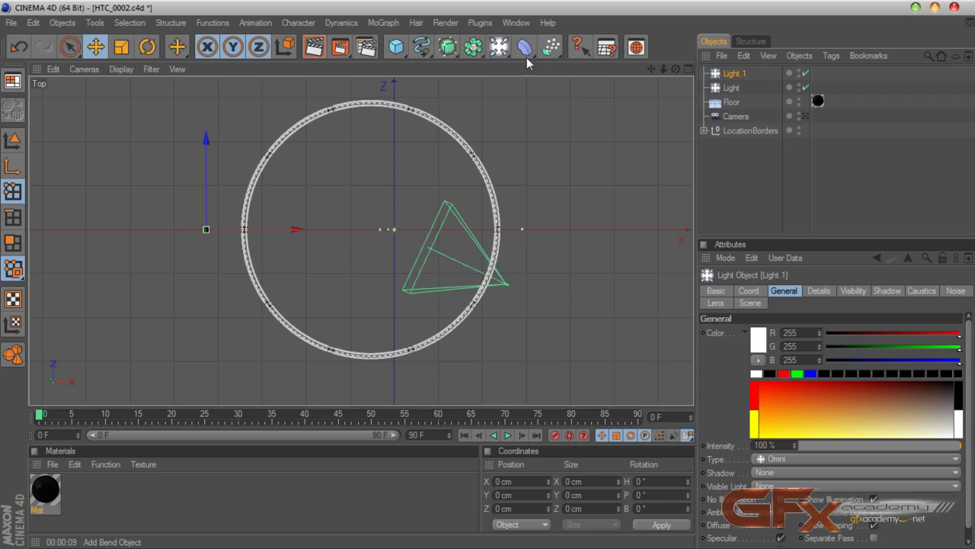
drag(499, 47, 550, 85)
drag(393, 176, 415, 227)
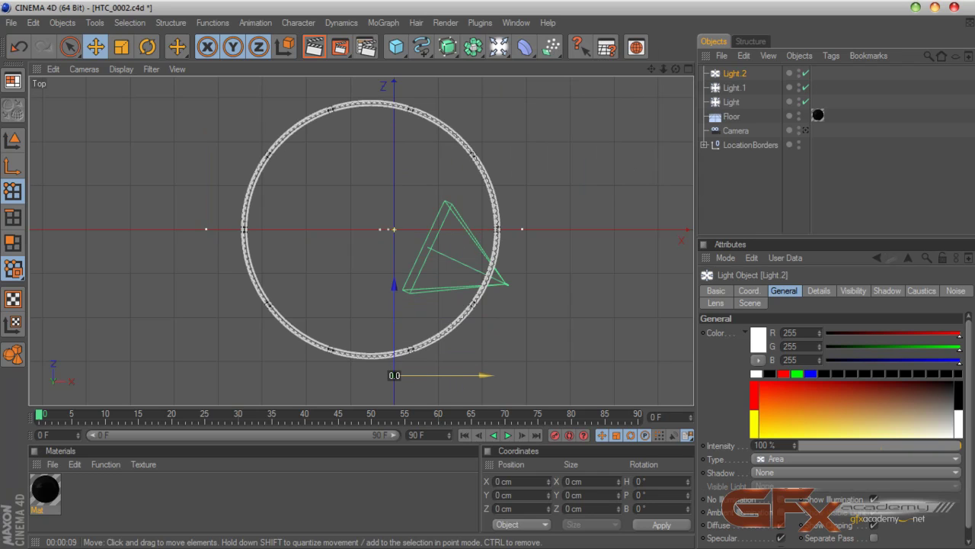
drag(459, 377, 434, 375)
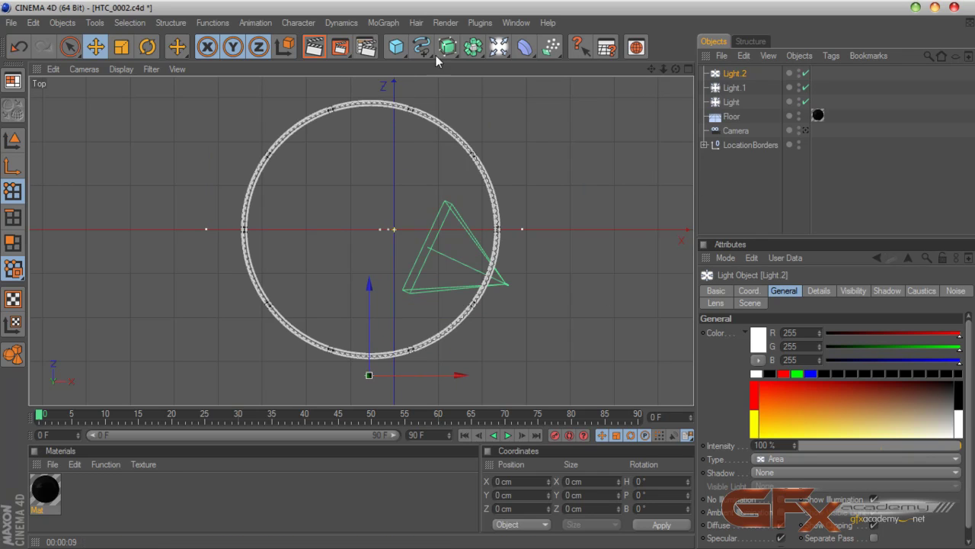
Add an Omni light just outside the ring on positive Z, centred on the ring, and an Area light near the ring's centre.
drag(498, 47, 545, 61)
drag(391, 173, 394, 97)
drag(652, 69, 657, 77)
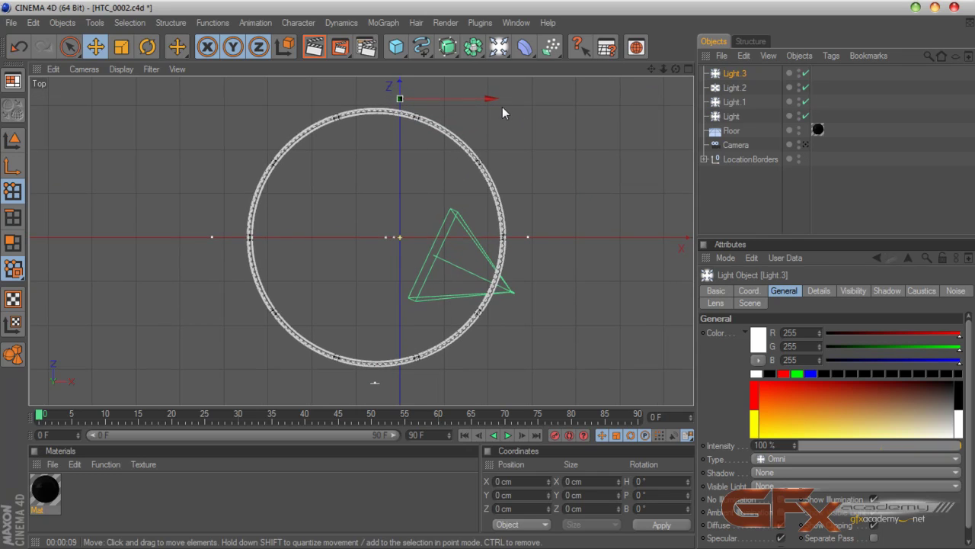
drag(494, 99, 473, 100)
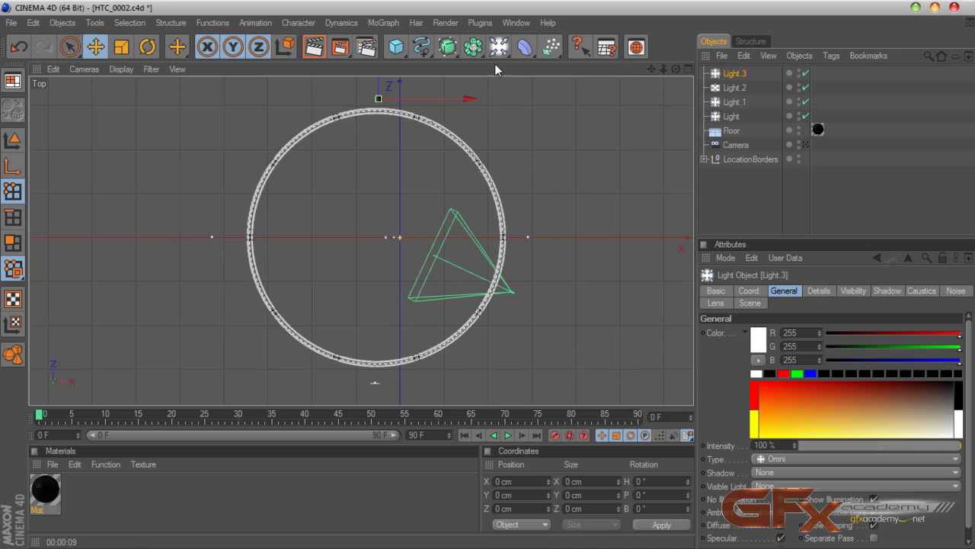
drag(499, 47, 537, 86)
drag(488, 237, 477, 237)
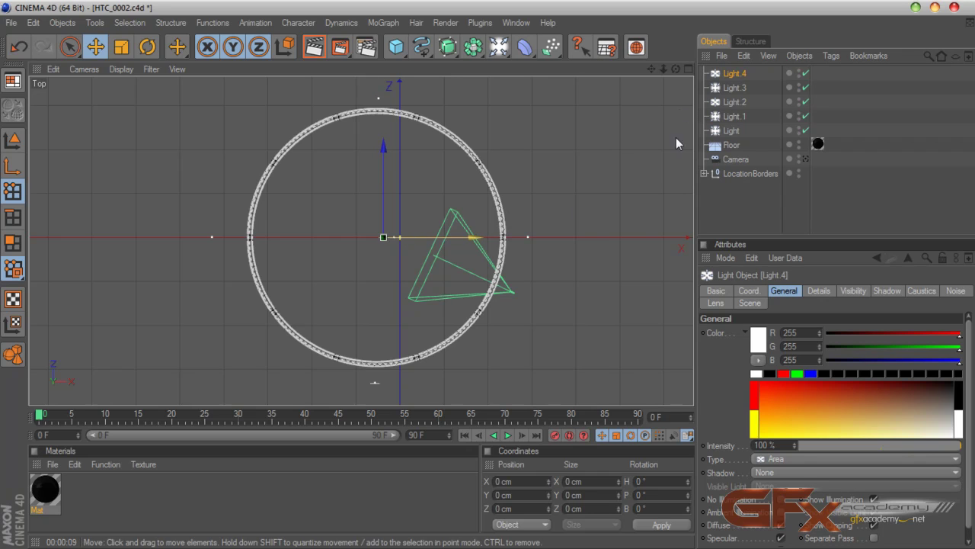
In the Front view, raise the Omni lights Light and Light.1 by about 3186 cm, above the top truss ring.
click(688, 68)
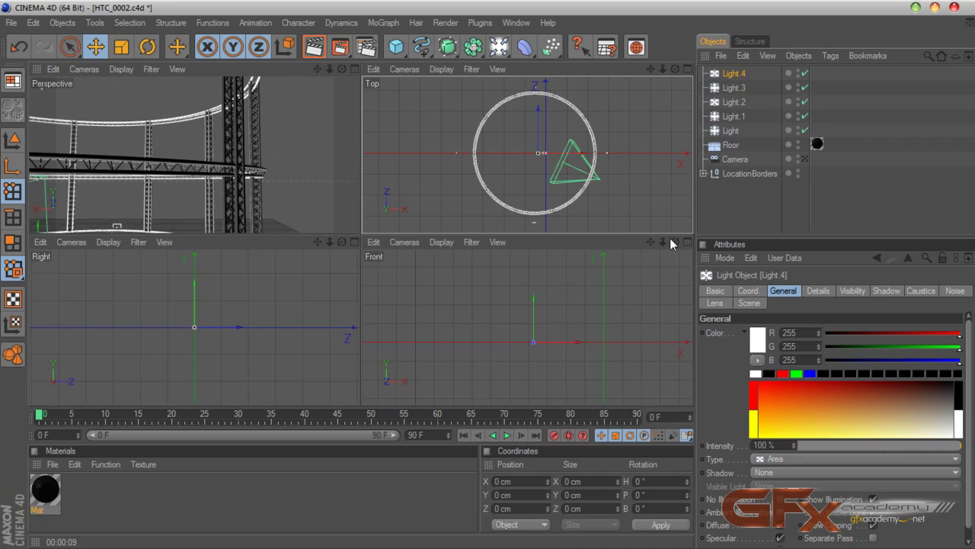
click(687, 243)
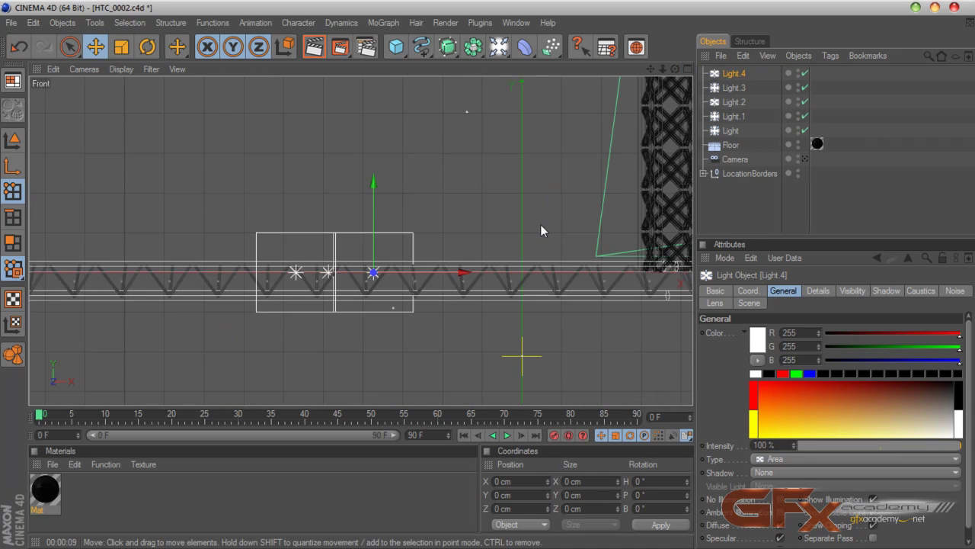
scroll(557, 219, down, 10)
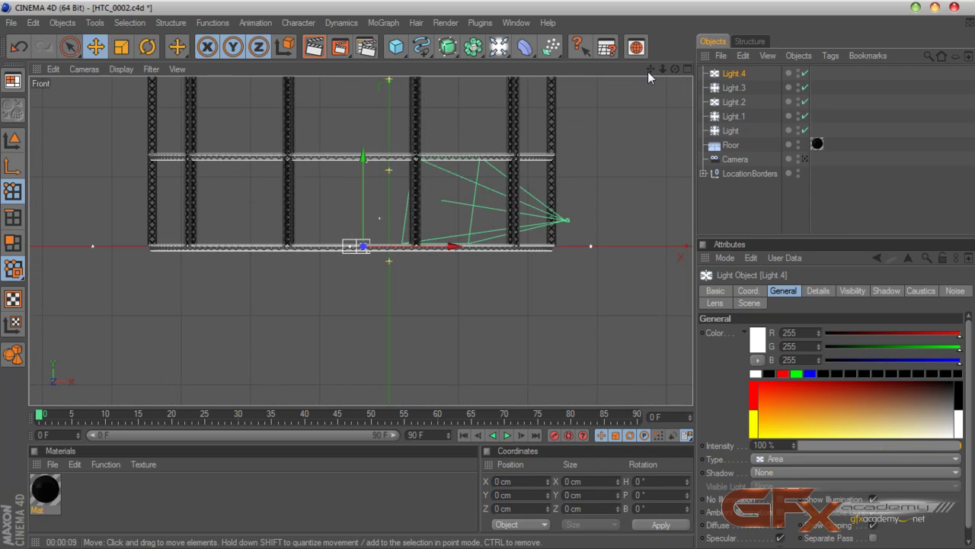
drag(648, 71, 653, 146)
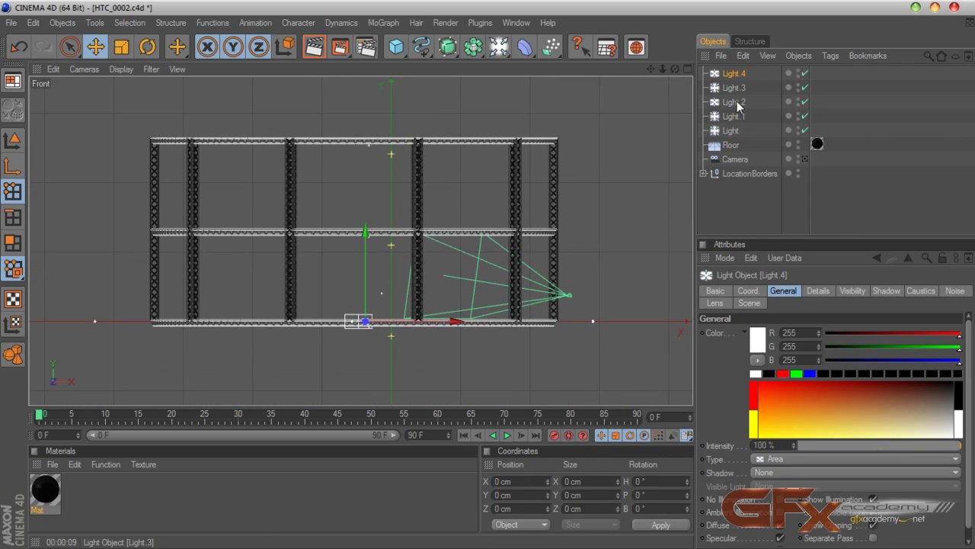
click(733, 131)
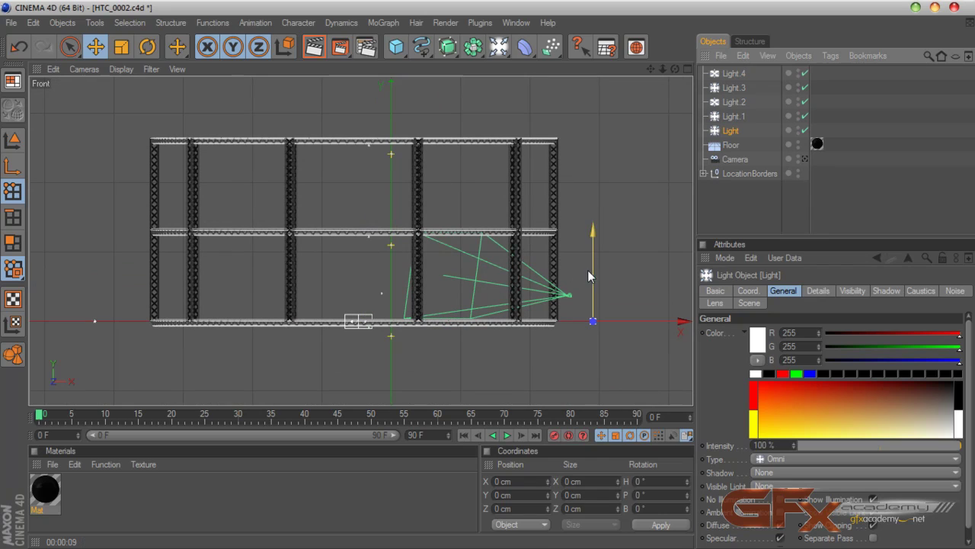
drag(591, 270, 593, 49)
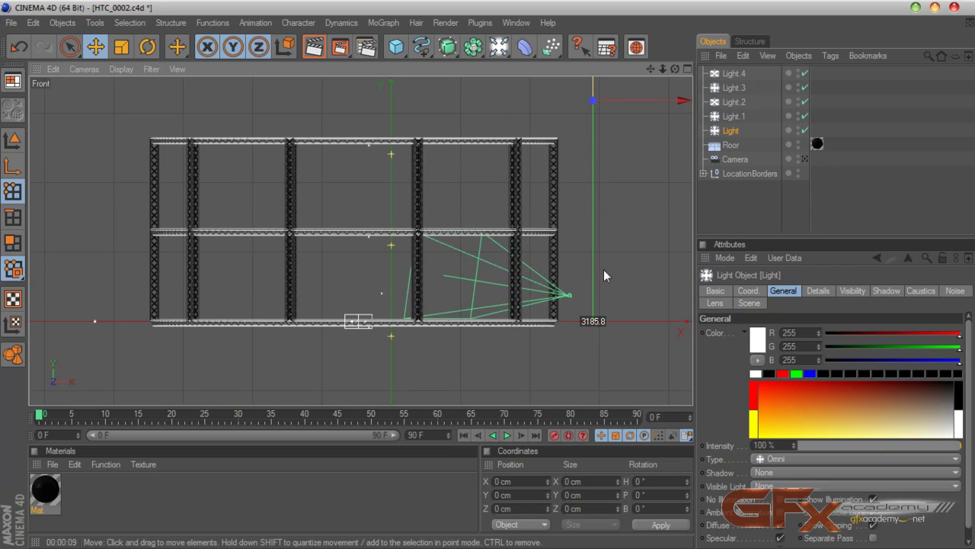
click(733, 115)
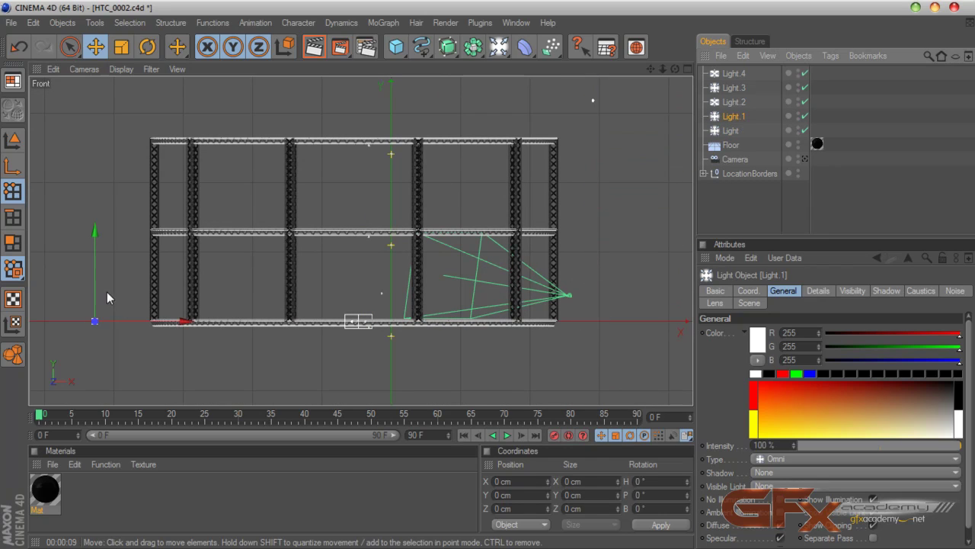
drag(95, 289, 95, 69)
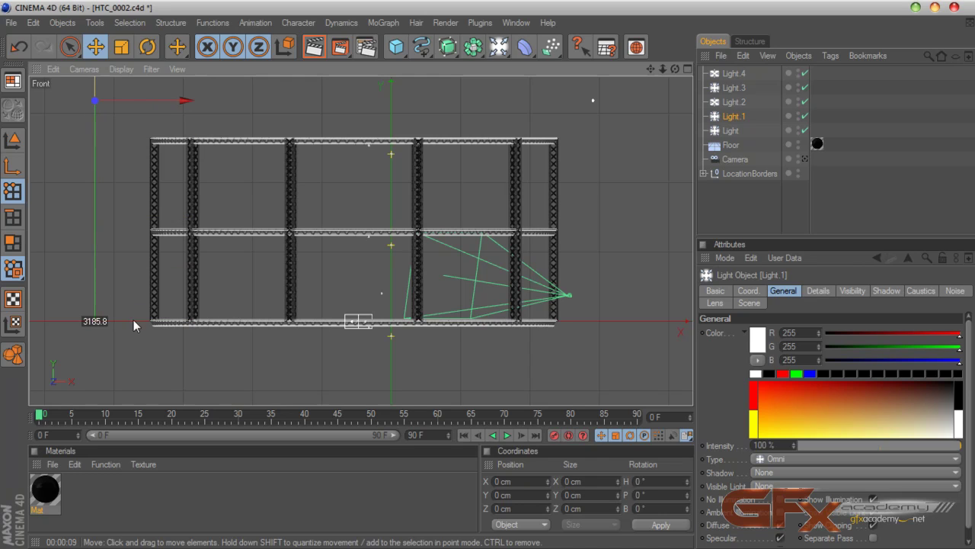
Raise Light.2 and Light.3 well above the top truss ring, placing Light.3 higher than Light.2.
click(734, 101)
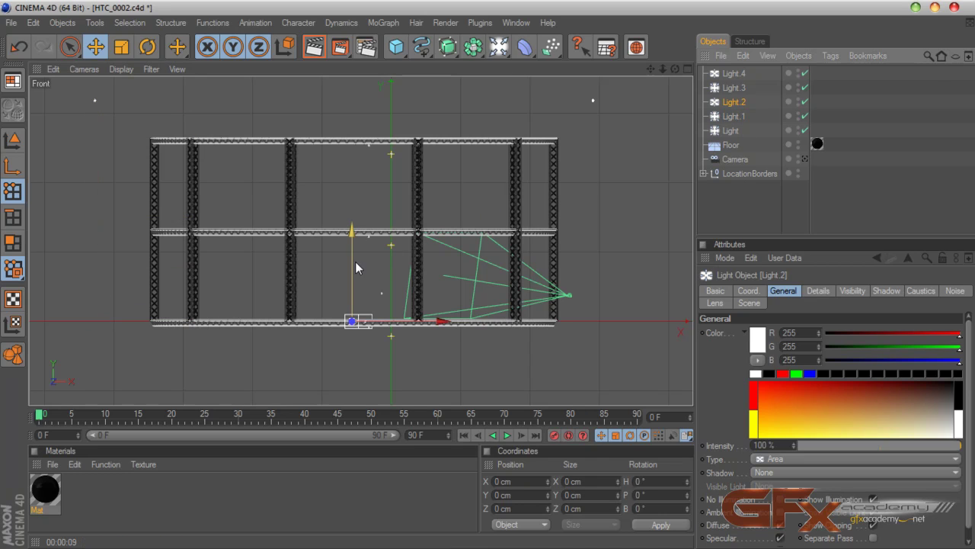
drag(354, 262, 354, 41)
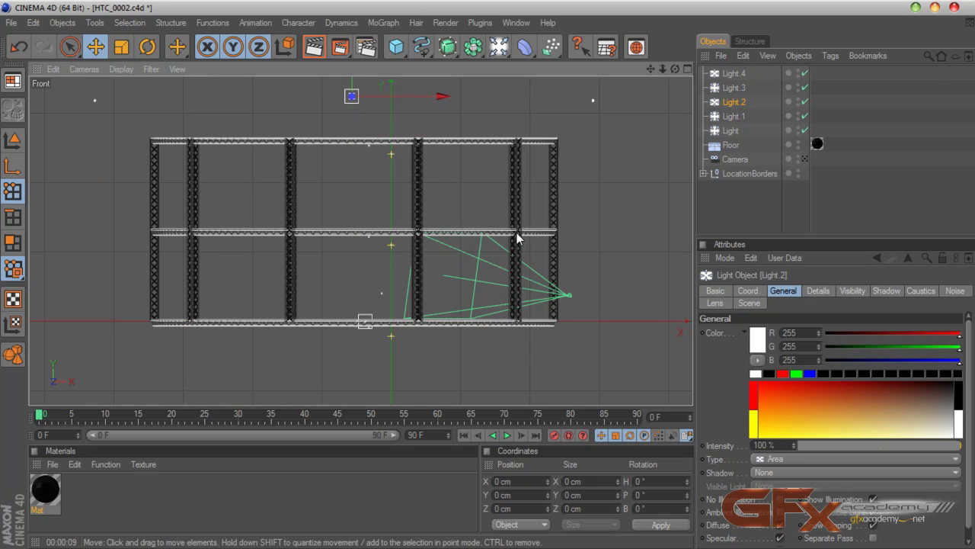
scroll(599, 204, down, 1)
scroll(625, 168, down, 2)
drag(650, 69, 656, 121)
click(369, 347)
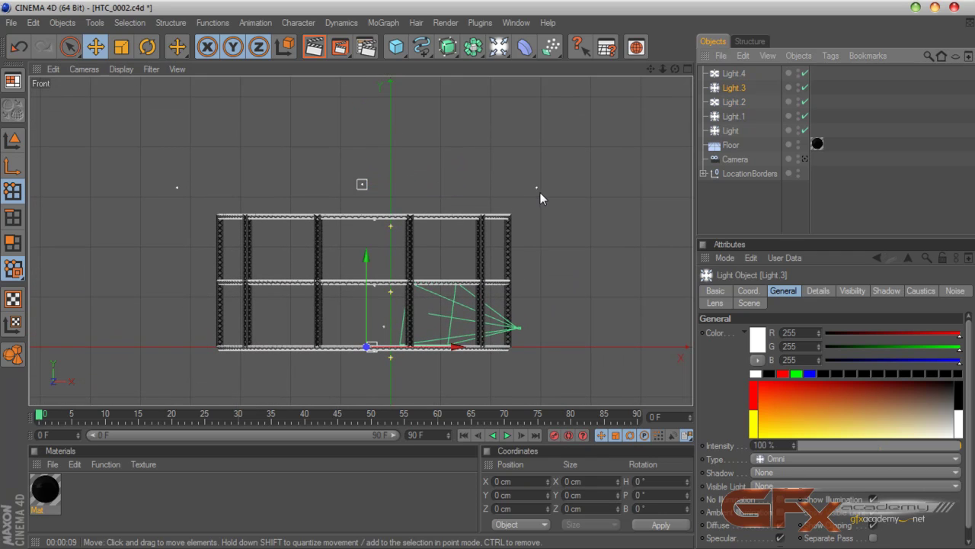
drag(367, 291, 366, 83)
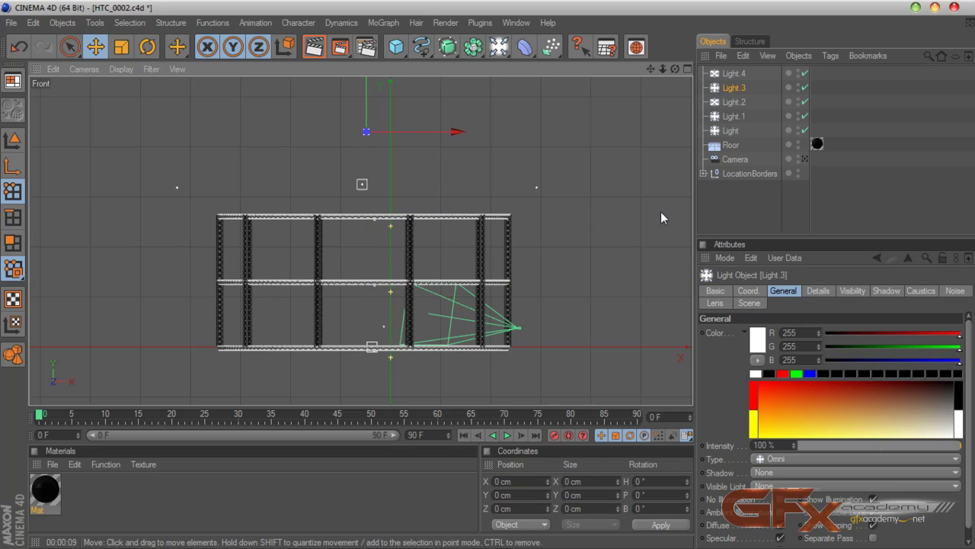
click(734, 102)
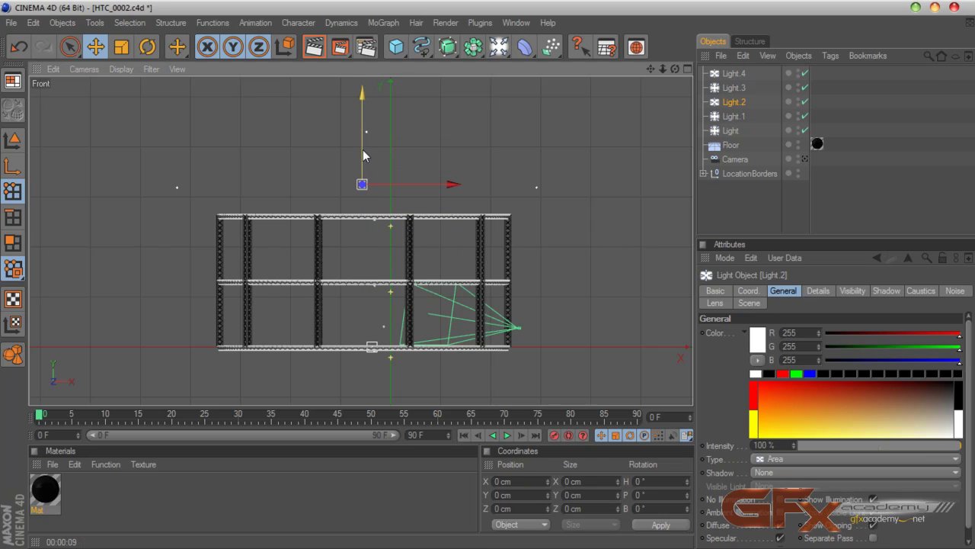
drag(363, 149, 362, 136)
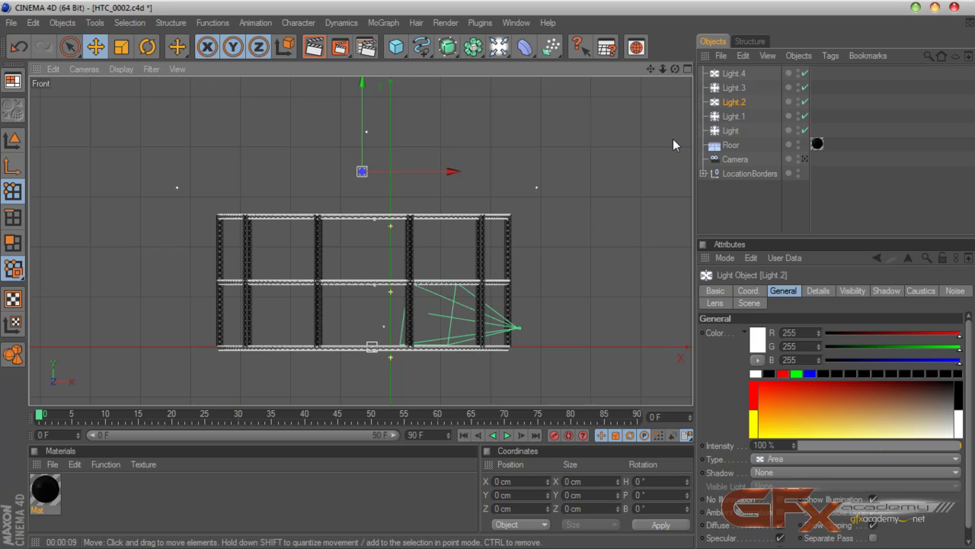
Raise the central area light Light.4 to just above the top truss ring and rotate it so its rectangle lies horizontal.
click(734, 73)
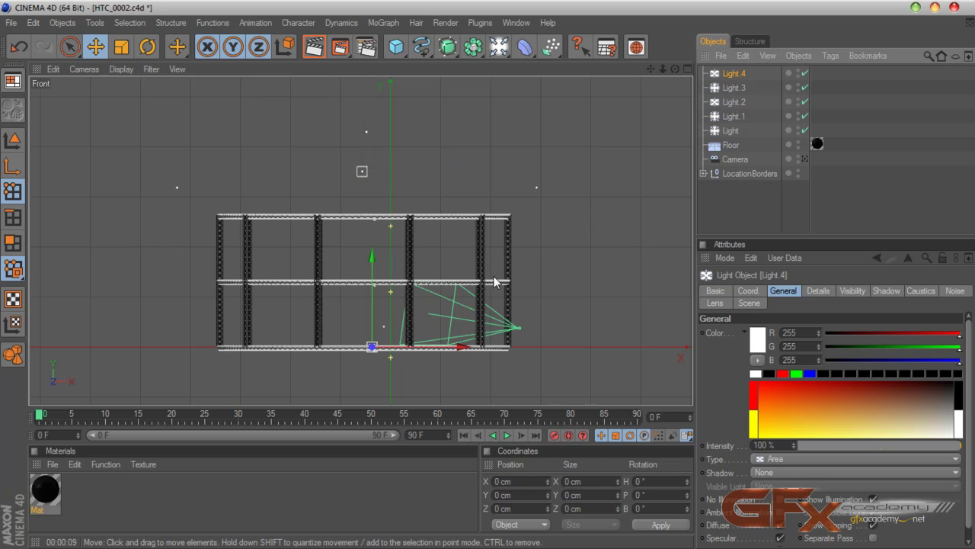
drag(372, 302, 373, 152)
click(147, 48)
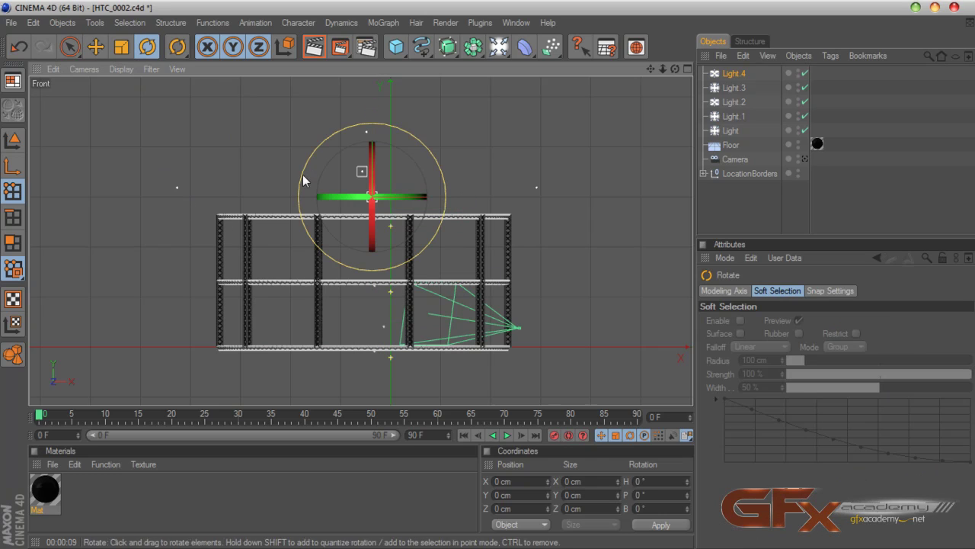
drag(371, 235, 366, 181)
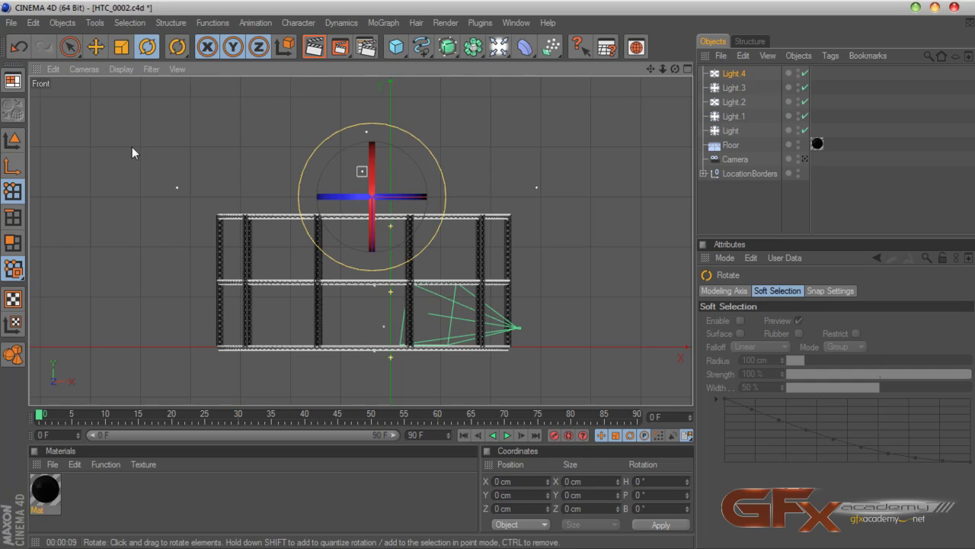
Set the rectangular area shape of Light.4 to 4000 cm in Size X and 4000 cm in Size Y.
click(689, 71)
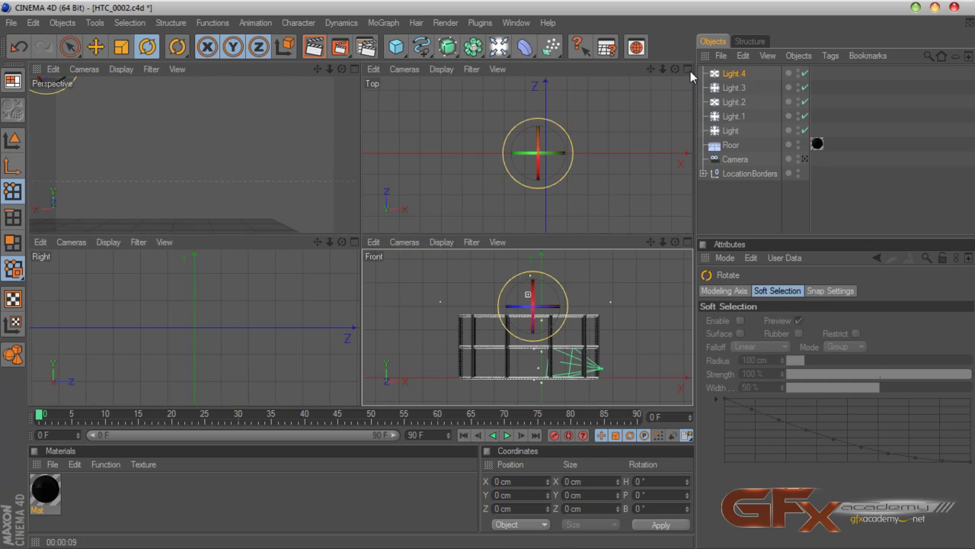
click(691, 71)
scroll(546, 142, up, 5)
scroll(547, 142, up, 6)
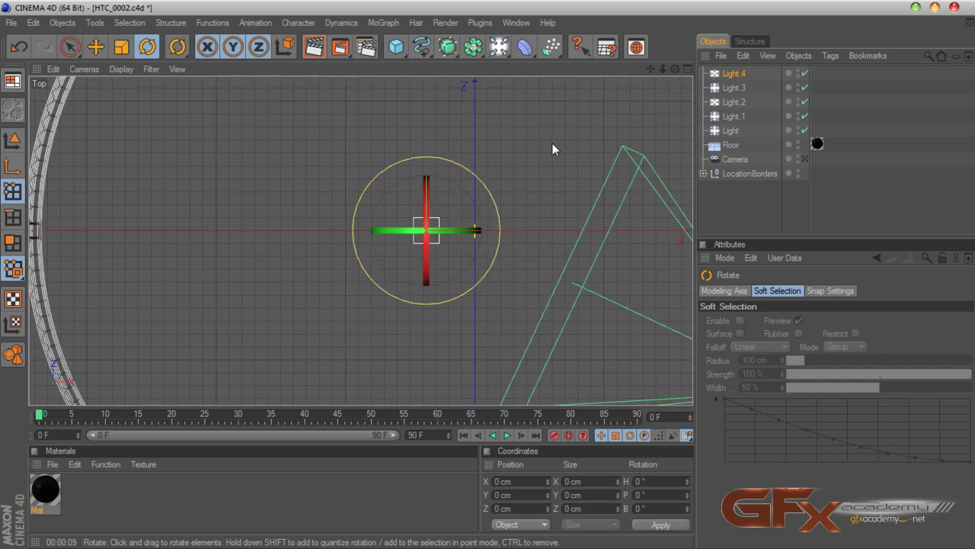
drag(650, 68, 566, 68)
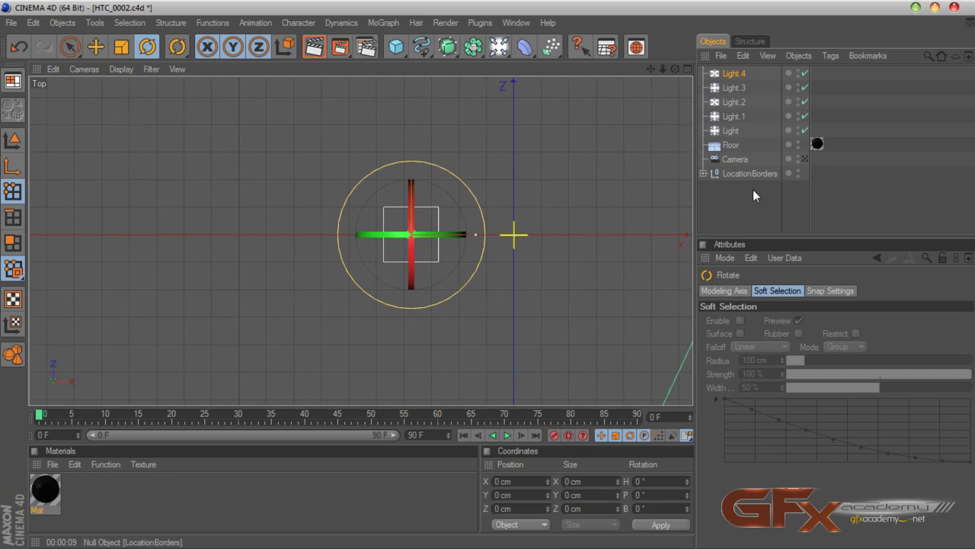
click(734, 73)
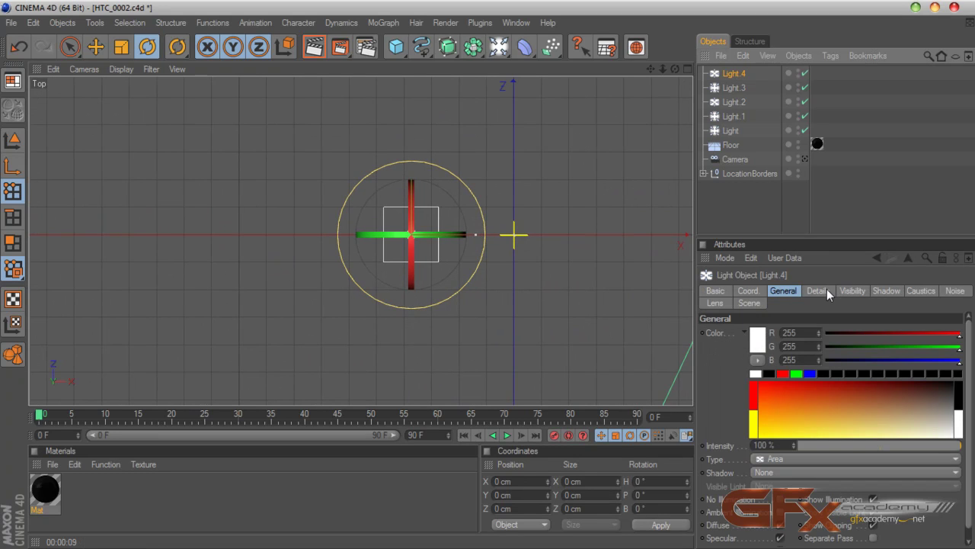
click(884, 290)
click(847, 292)
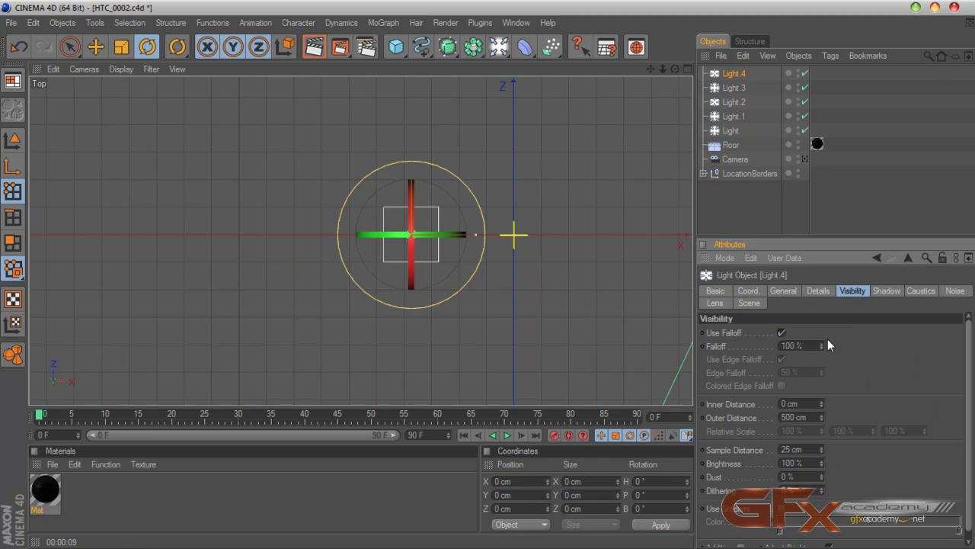
click(819, 292)
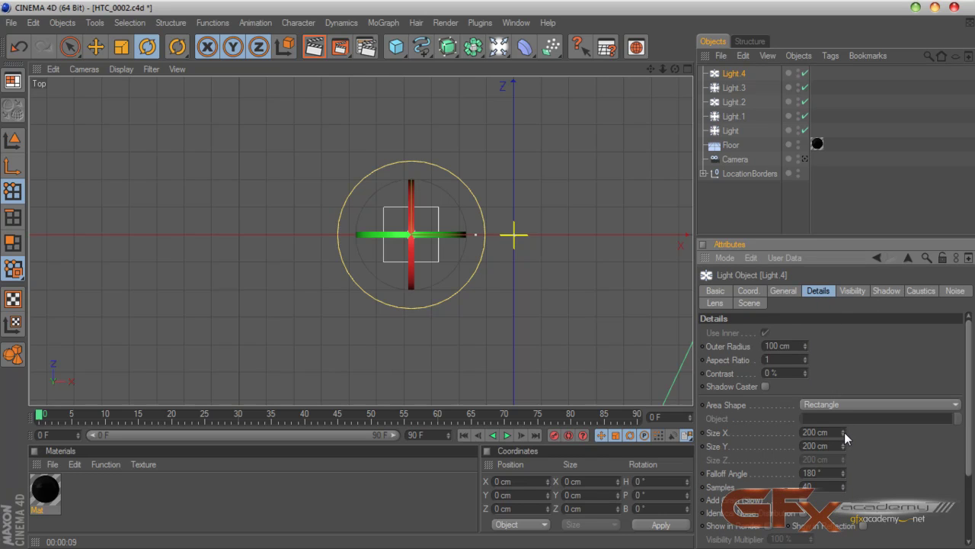
drag(843, 432, 884, 432)
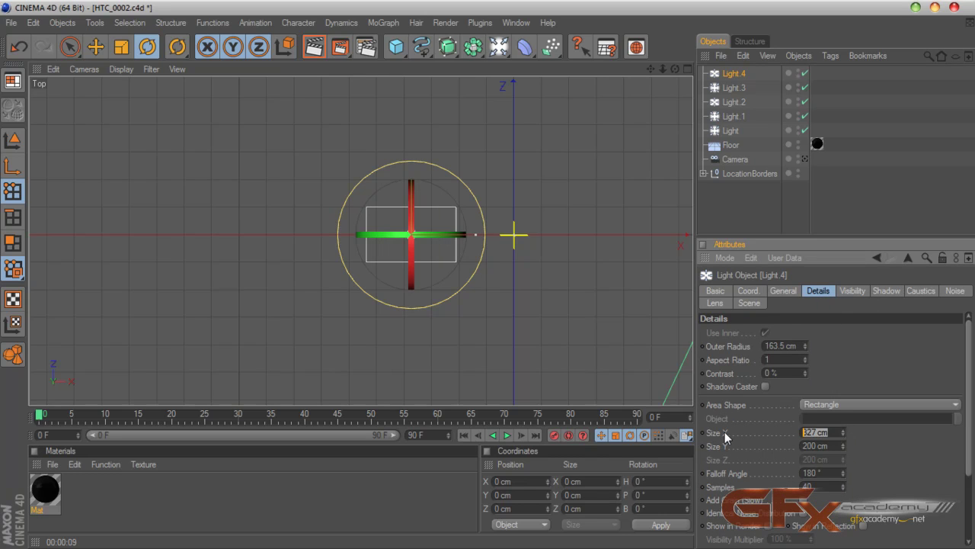
text(4000)
key(Return)
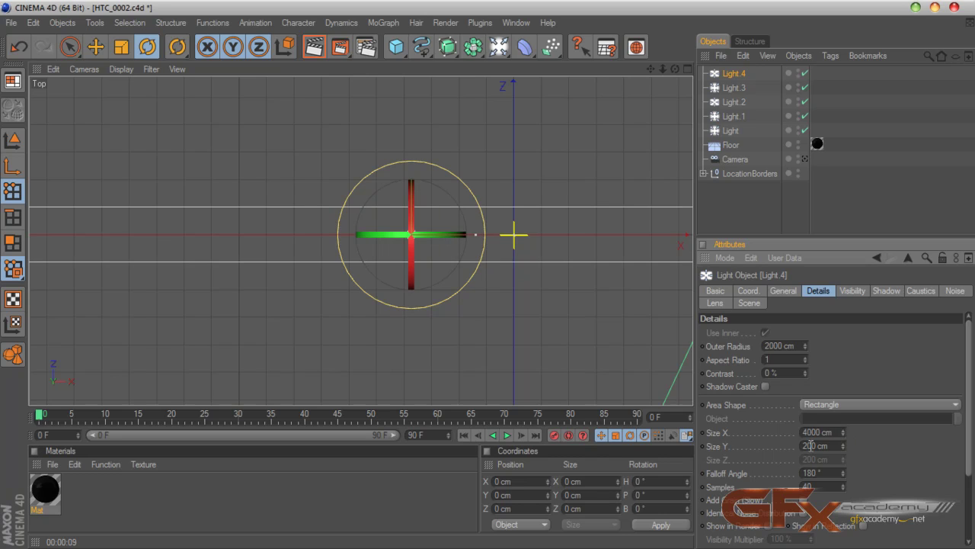
click(810, 446)
text(4000)
key(Return)
Maximize the Perspective view and look through the scene's Camera object.
middle_click(682, 92)
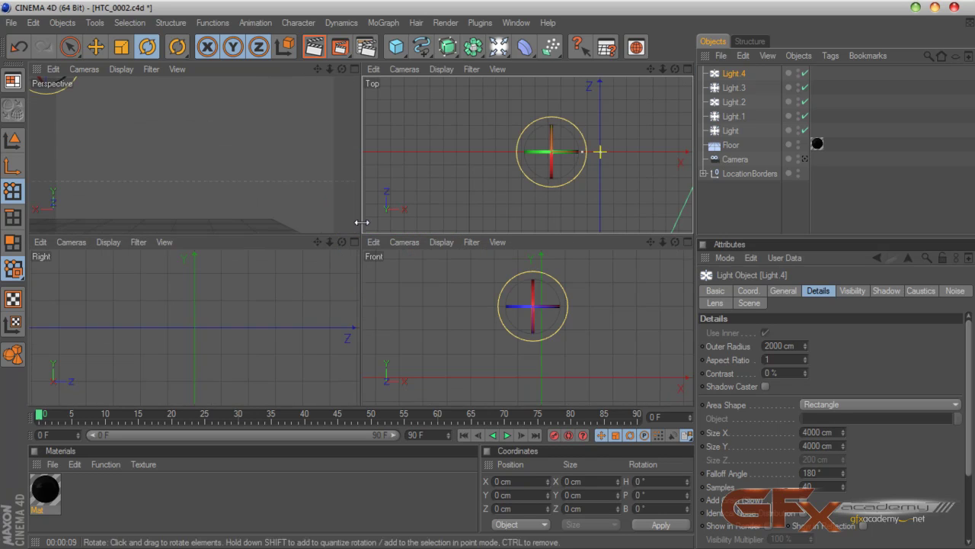
middle_click(344, 93)
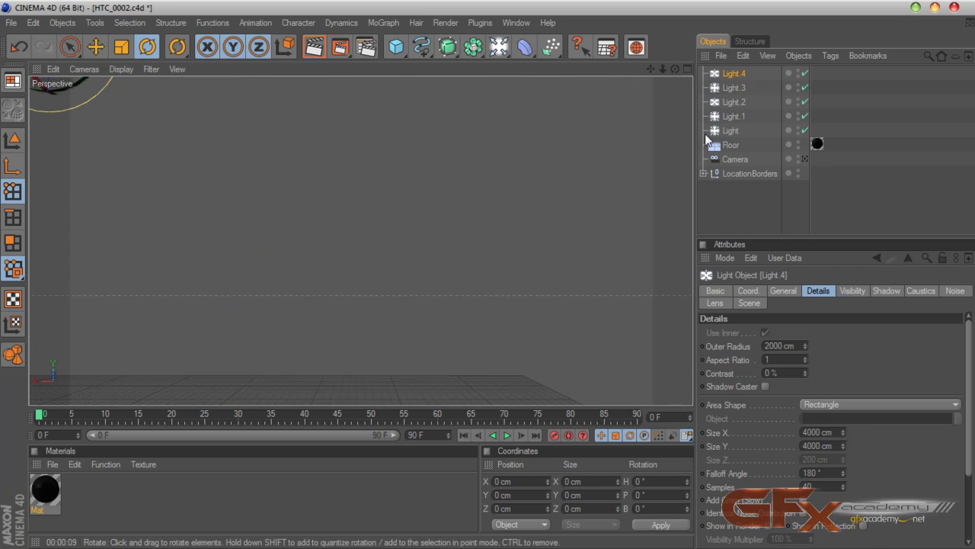
click(805, 160)
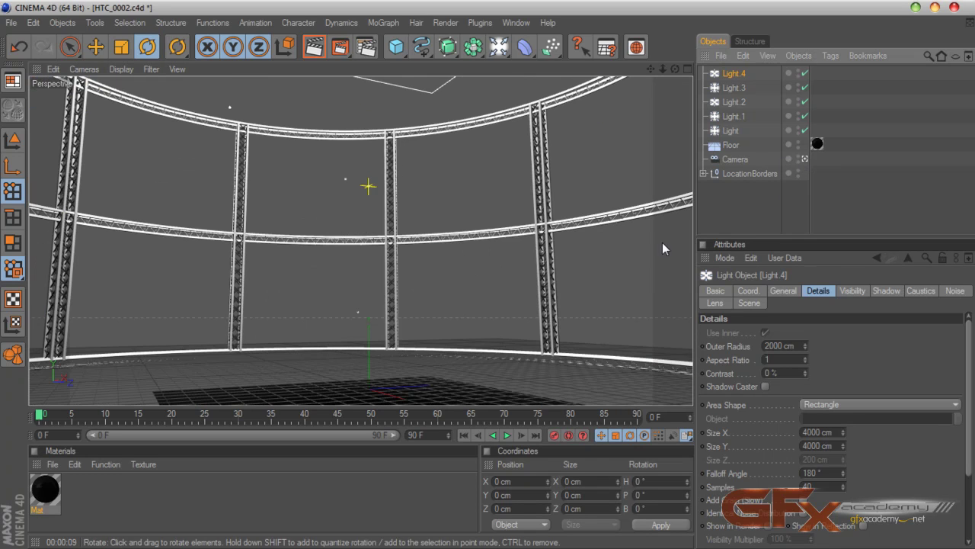
Set the shadow type of all five lights to Shadow Maps (Soft) and render a preview of the camera view.
shift+click(734, 132)
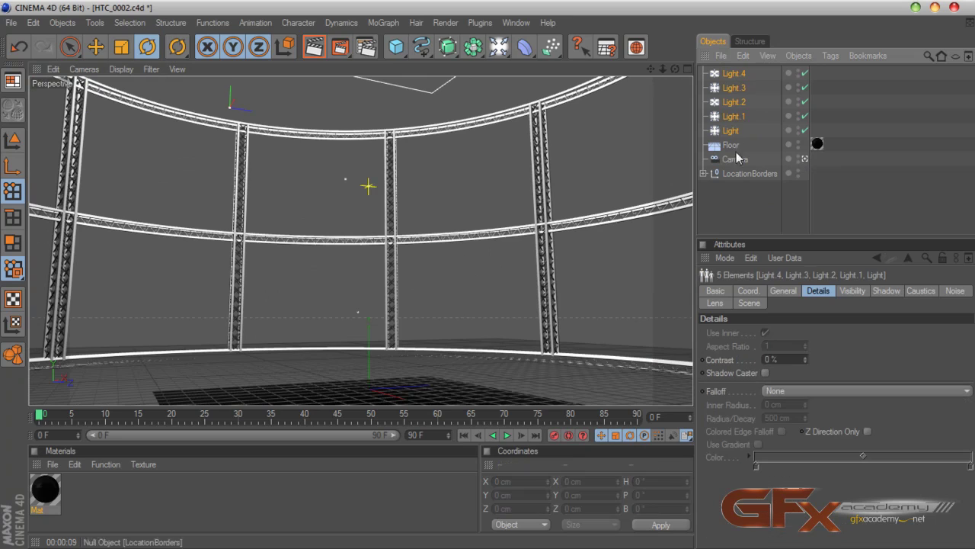
click(785, 291)
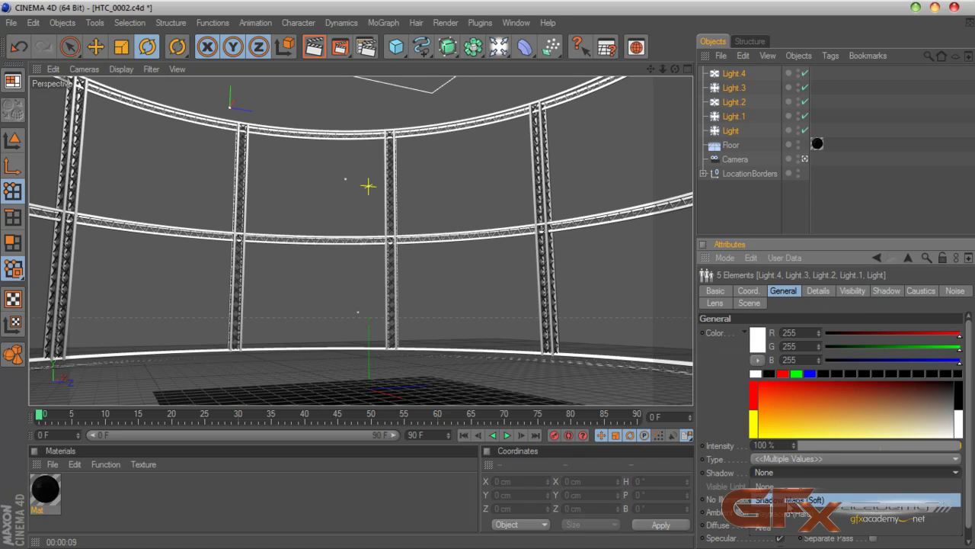
click(854, 196)
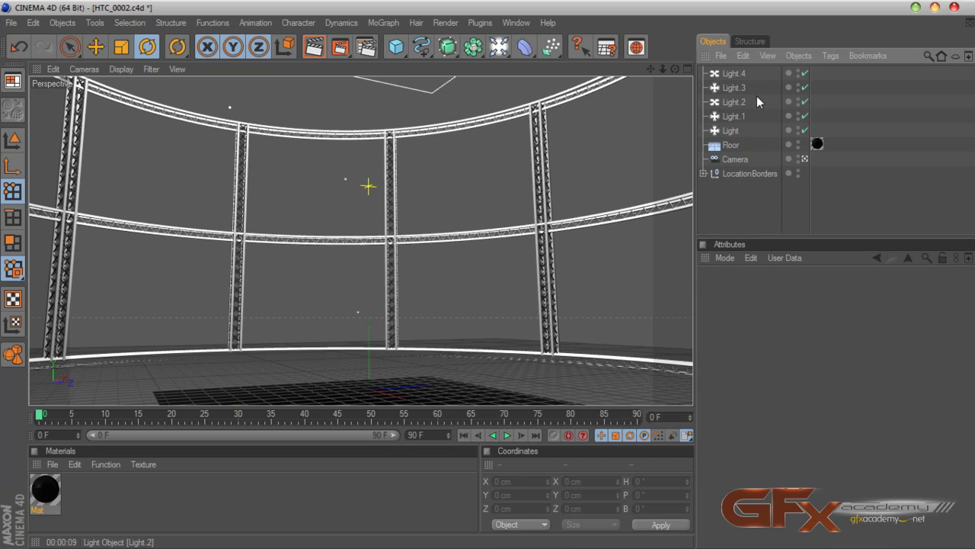
click(314, 46)
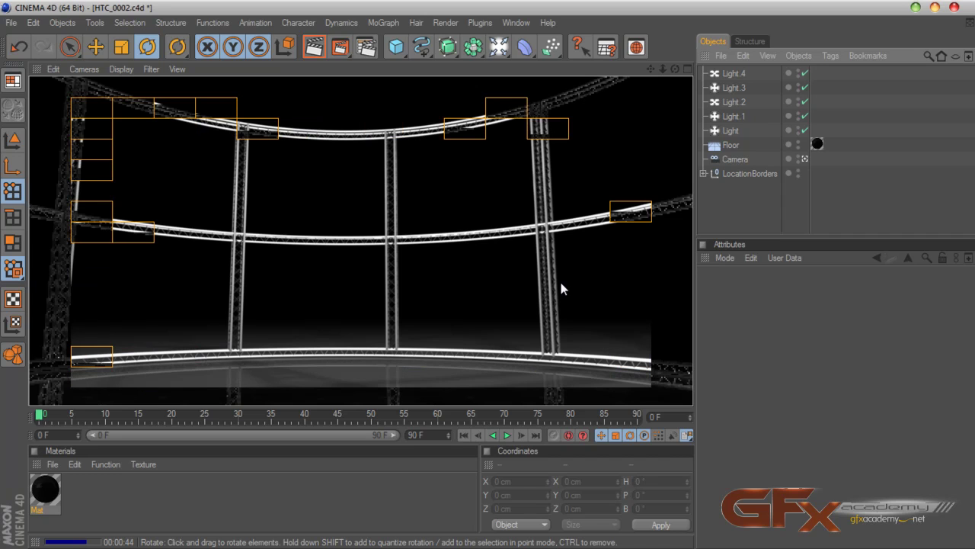
Create a new material and set its Color channel to a dark grey of RGB 35, 35, 35.
double_click(123, 517)
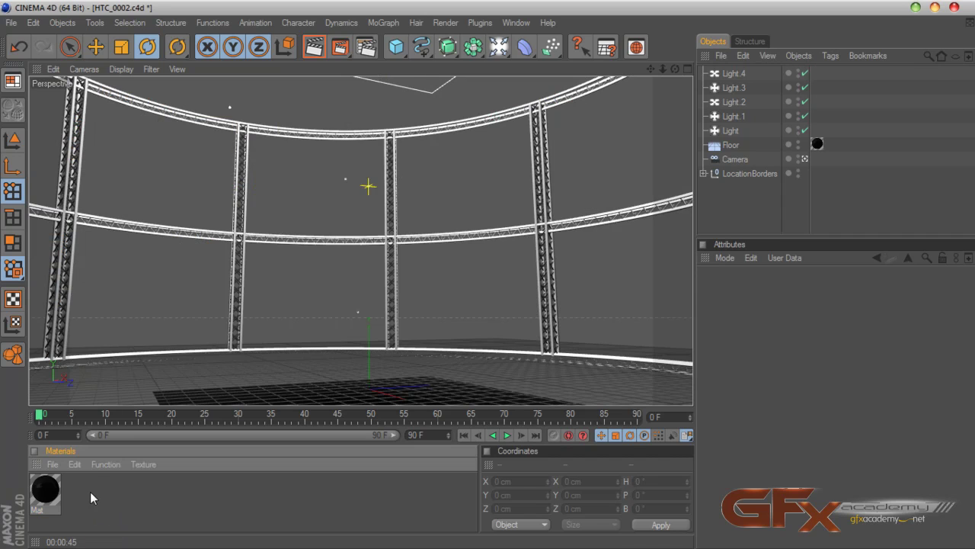
double_click(45, 490)
click(246, 267)
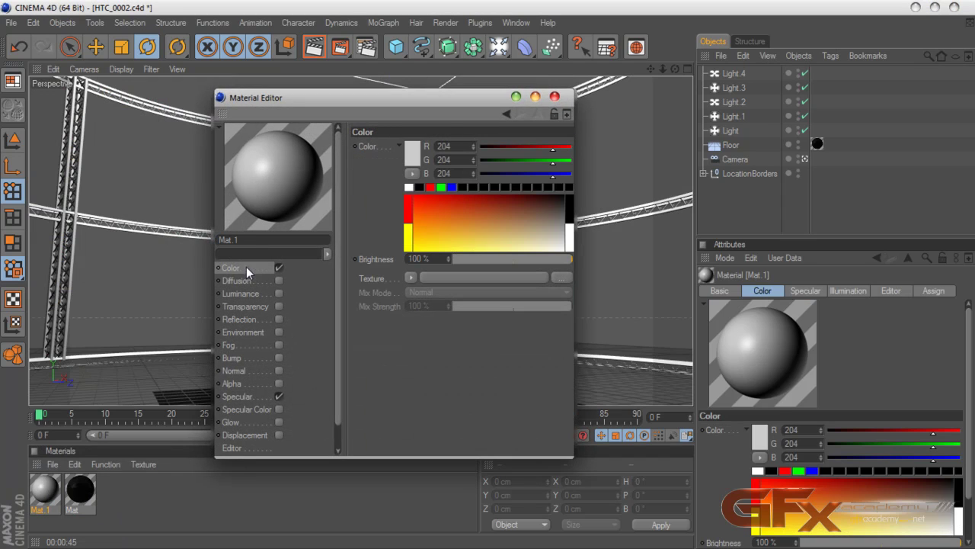
click(371, 164)
drag(370, 166, 316, 169)
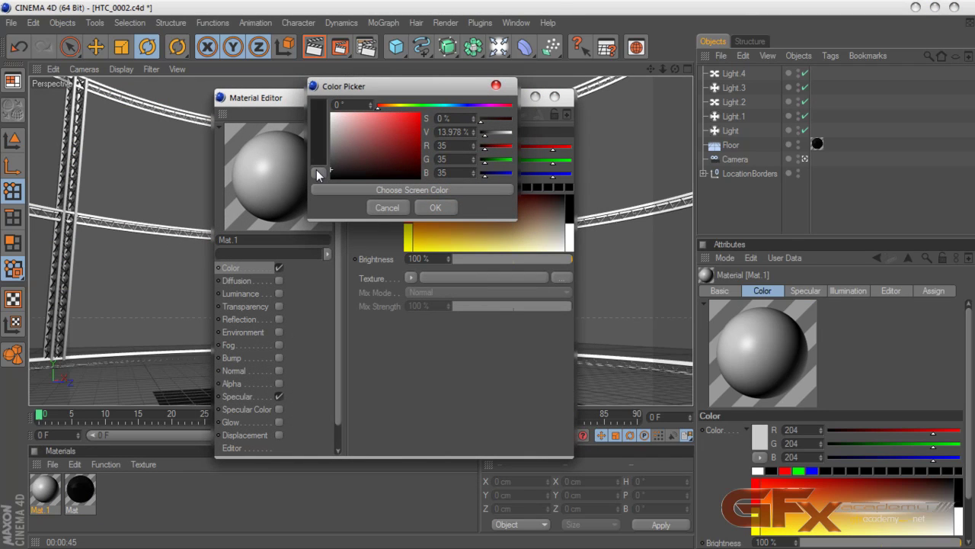
click(425, 206)
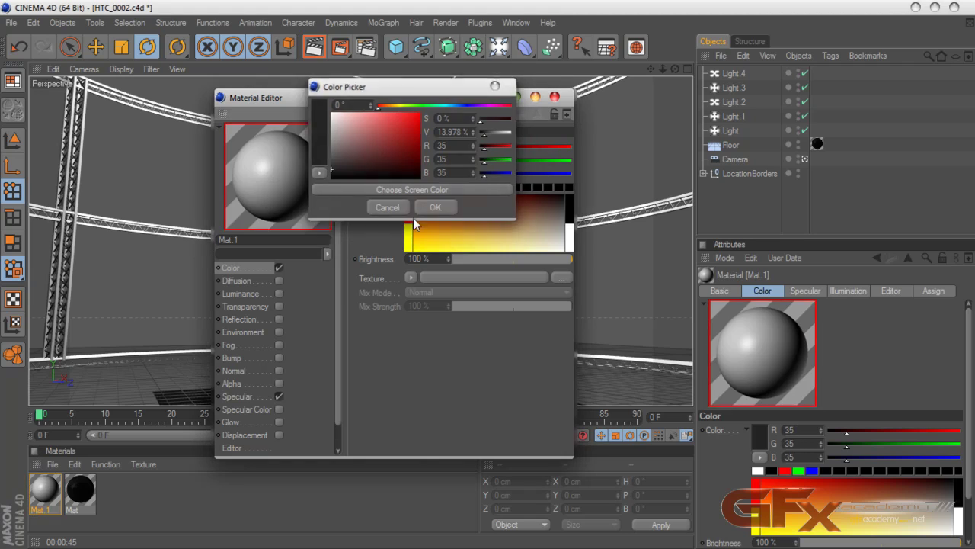
Enable Reflection on the new material with 20% brightness and a Fresnel texture.
click(245, 319)
click(279, 318)
drag(480, 262, 470, 261)
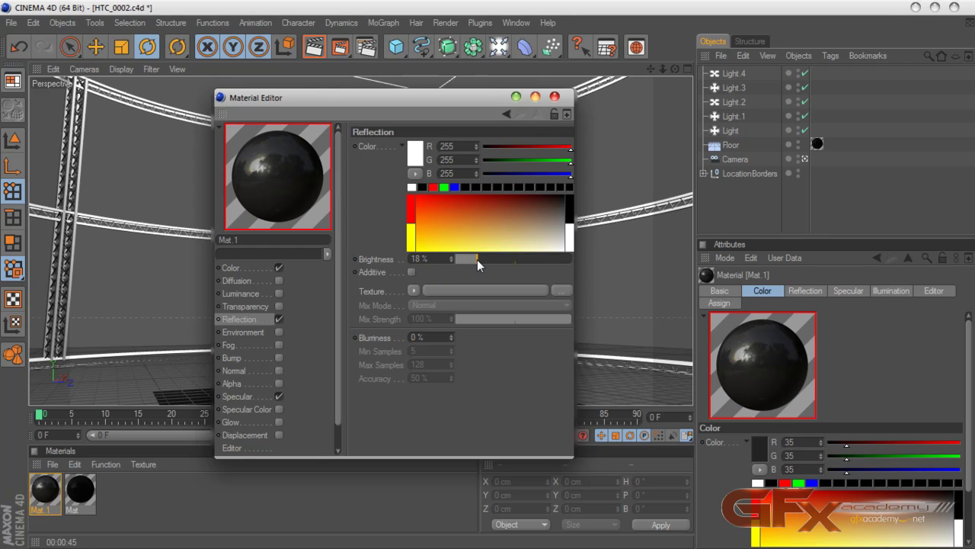
drag(477, 259, 480, 259)
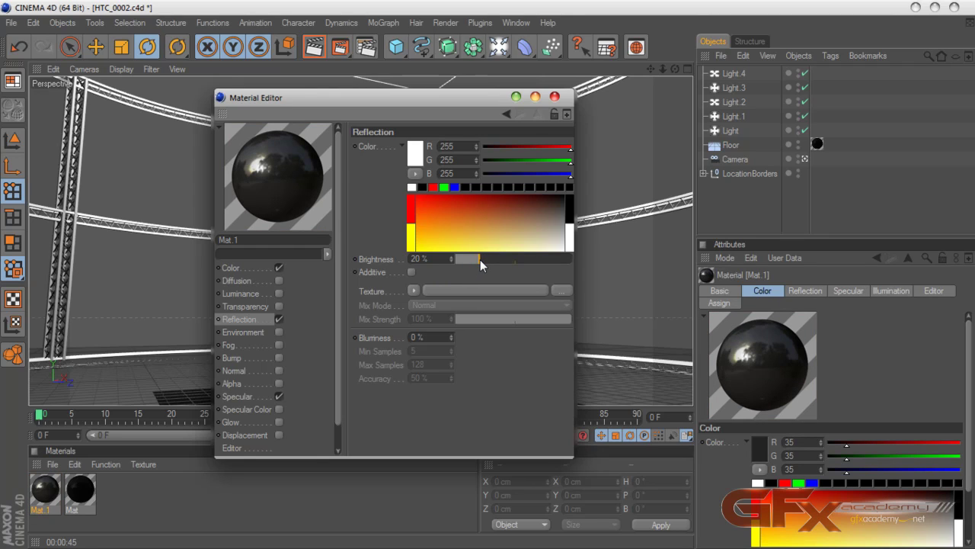
click(412, 291)
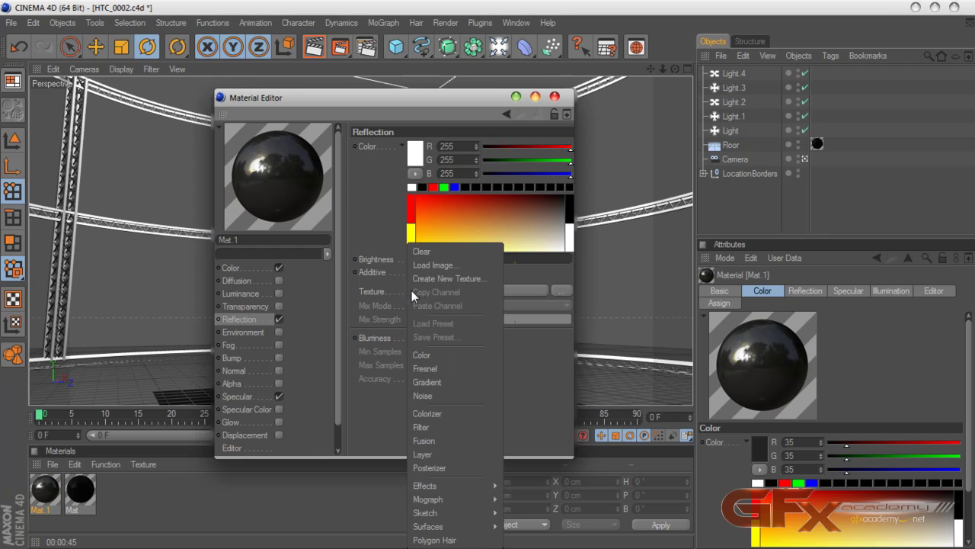
click(447, 369)
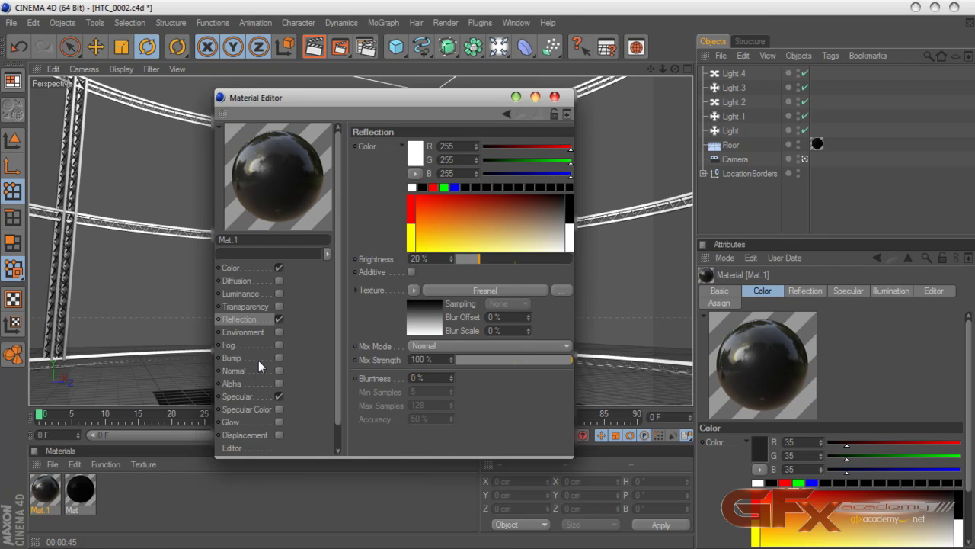
Raise the new material's Specular height to 82% and close the Material Editor.
click(251, 396)
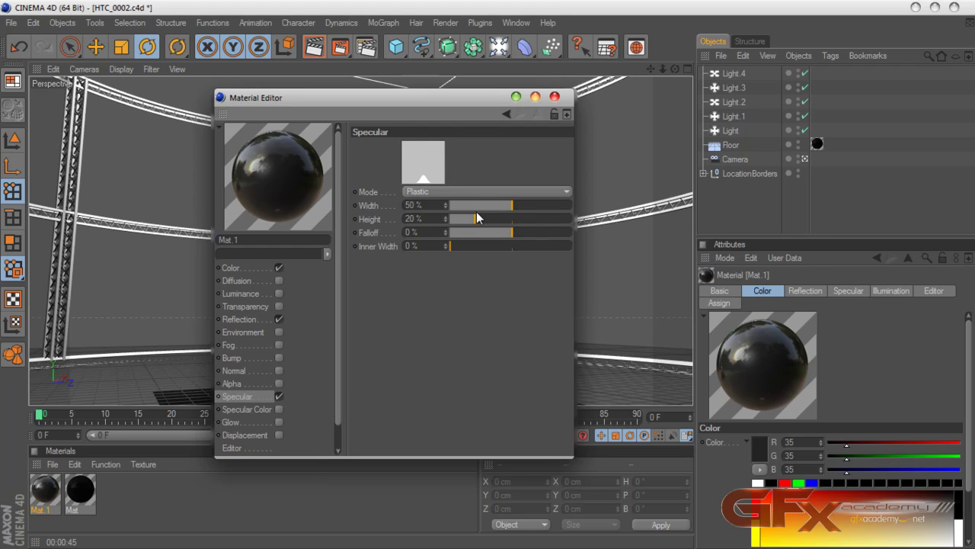
drag(476, 213, 551, 221)
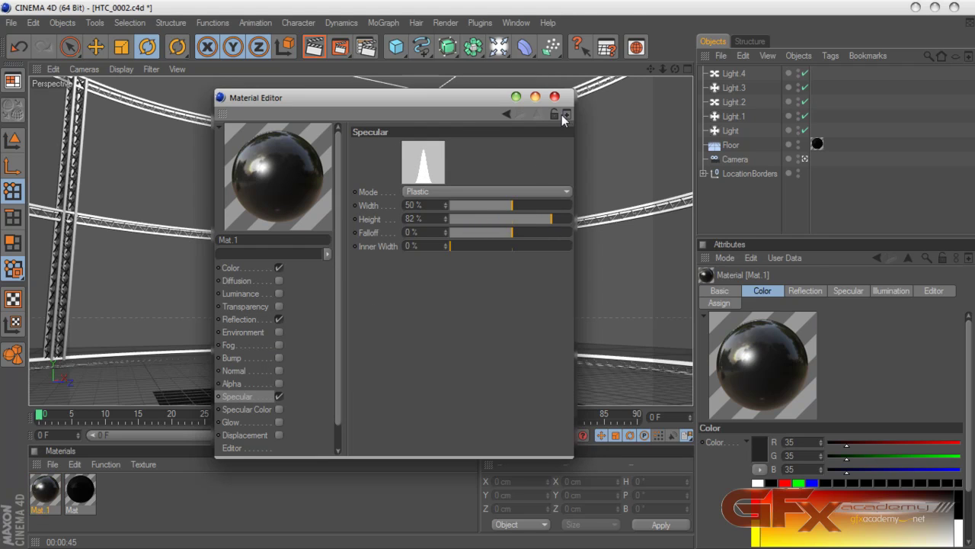
click(579, 131)
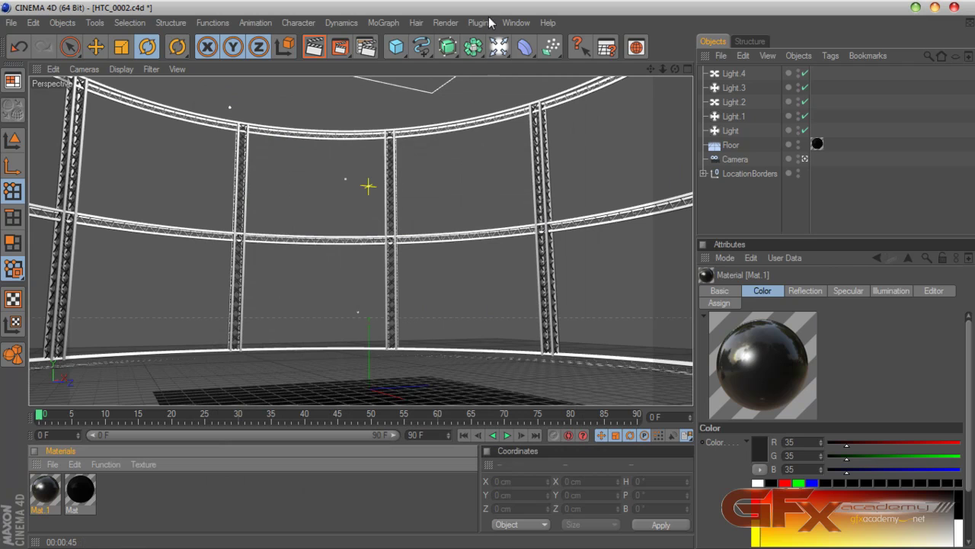
Look through the studio HDR images in the Content Browser's materialpreview folder and preview studio024.hdr.
click(514, 22)
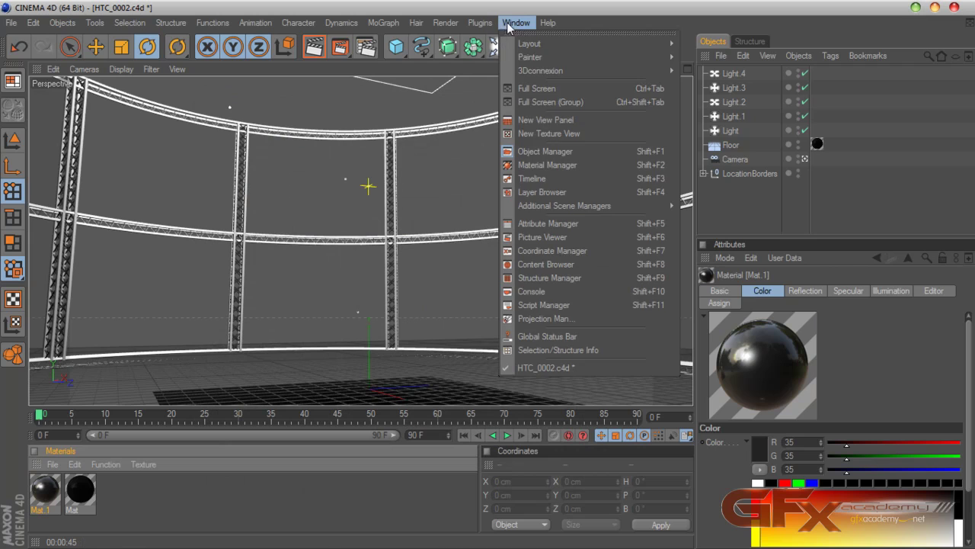
click(572, 263)
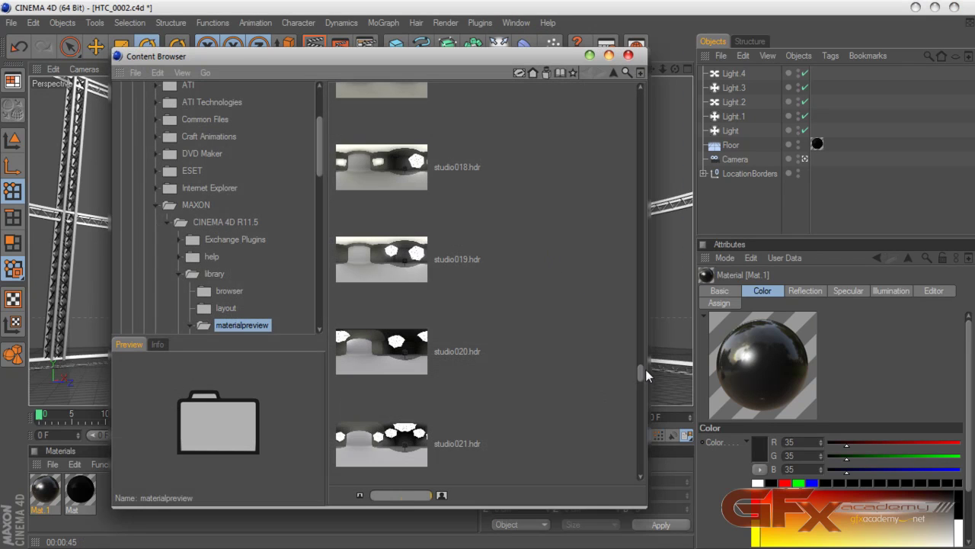
drag(646, 368, 641, 388)
drag(392, 332, 457, 302)
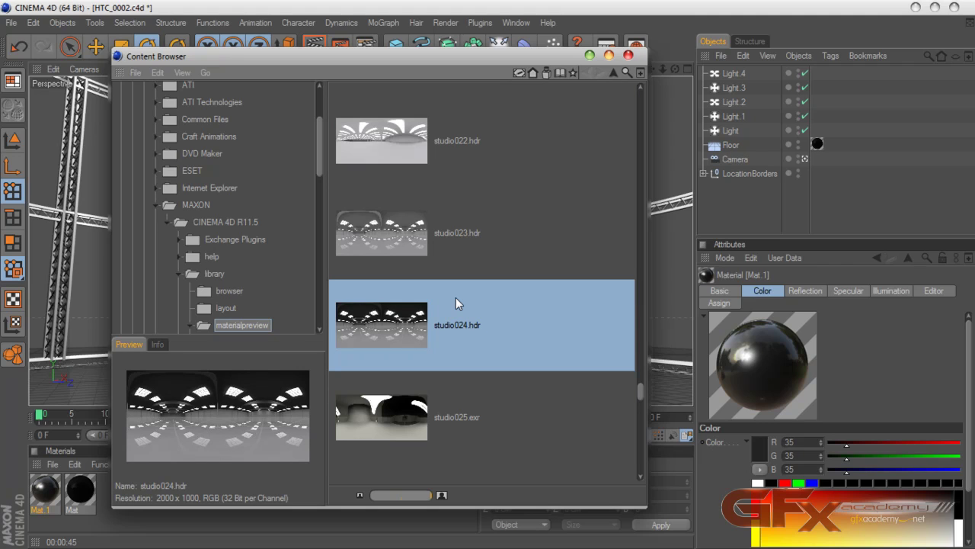
drag(422, 54, 619, 18)
drag(561, 296, 604, 289)
click(824, 19)
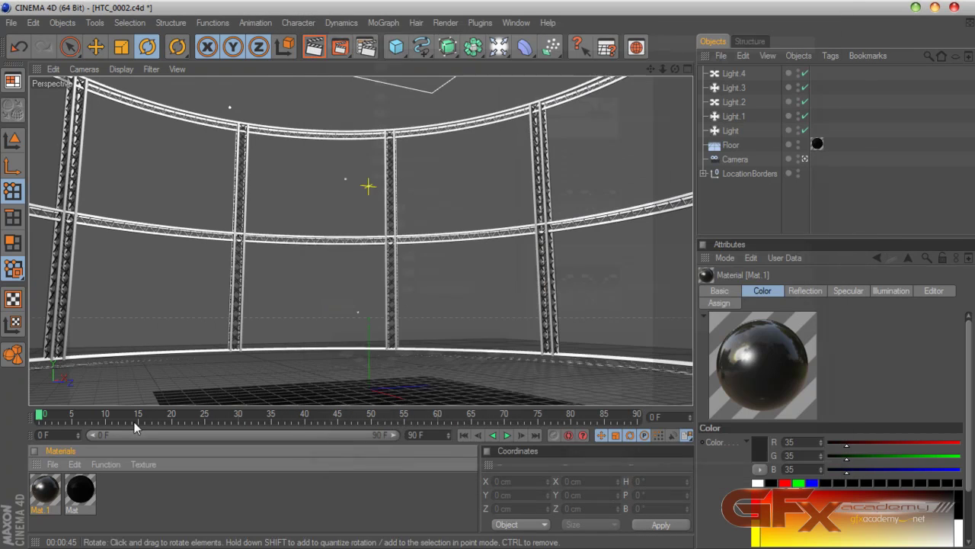
Wrap the Fresnel texture in the dark grey material's Reflection channel in a Layer shader and open its layer settings.
double_click(44, 492)
click(240, 319)
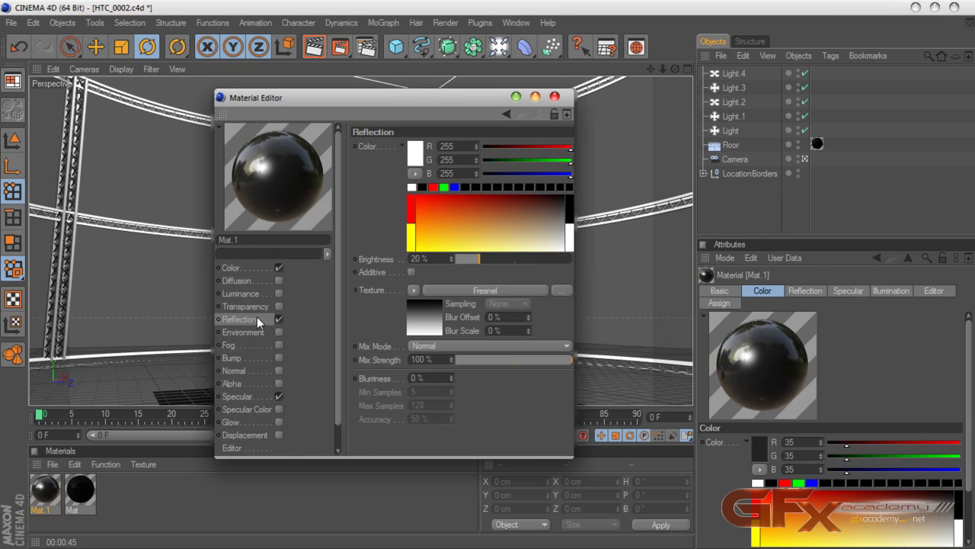
click(415, 290)
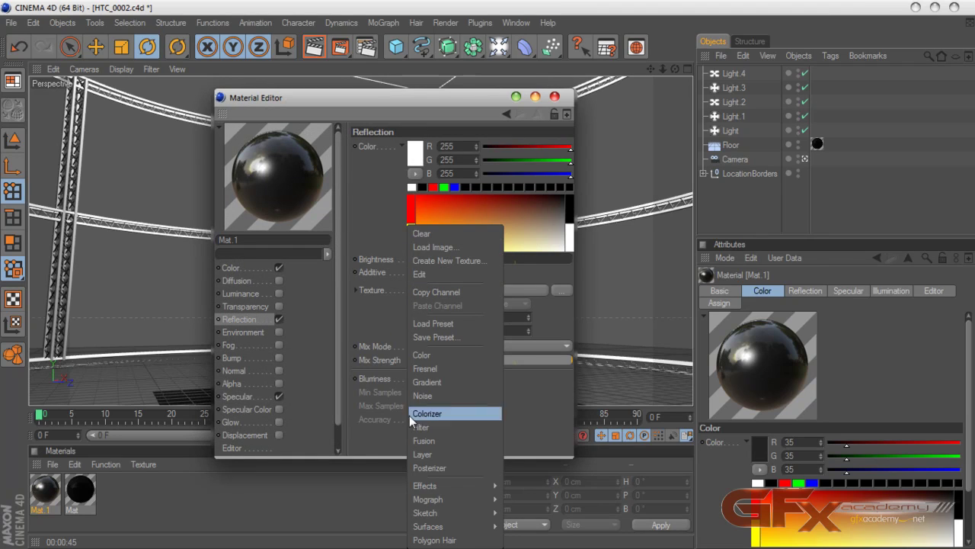
click(445, 454)
click(471, 296)
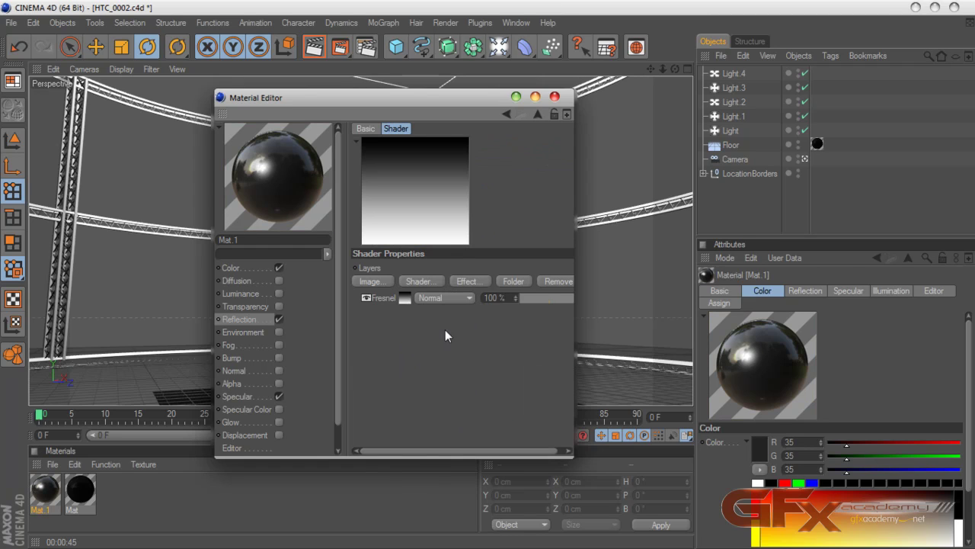
click(385, 281)
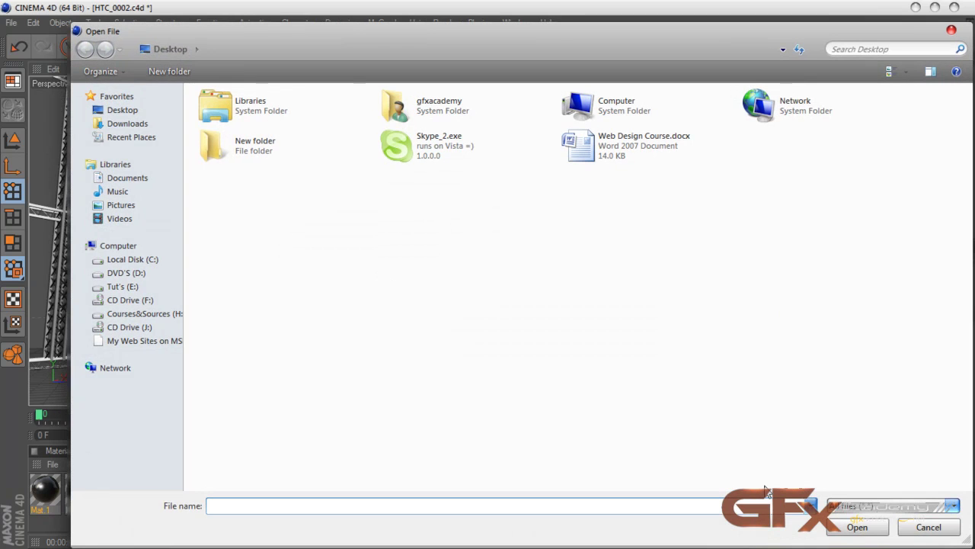
click(930, 526)
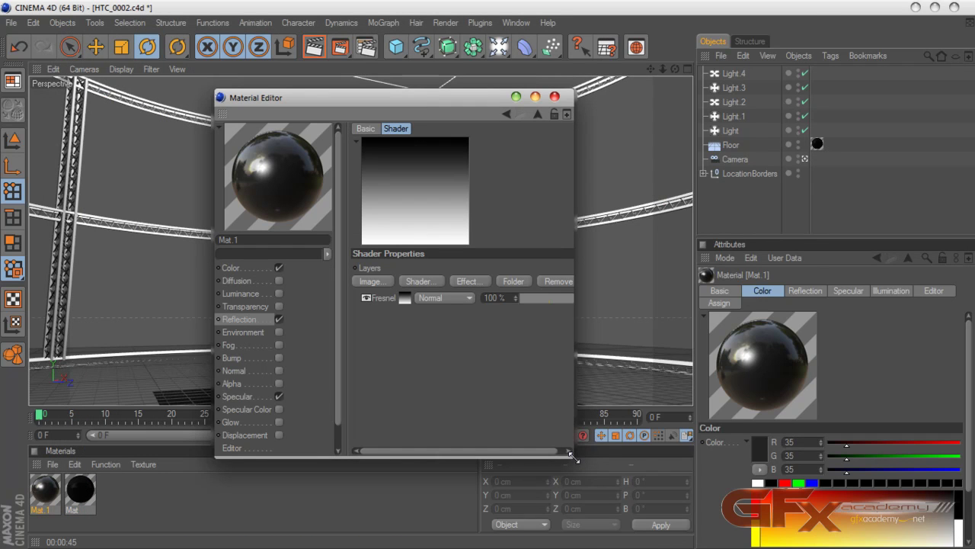
drag(573, 457, 789, 494)
click(410, 281)
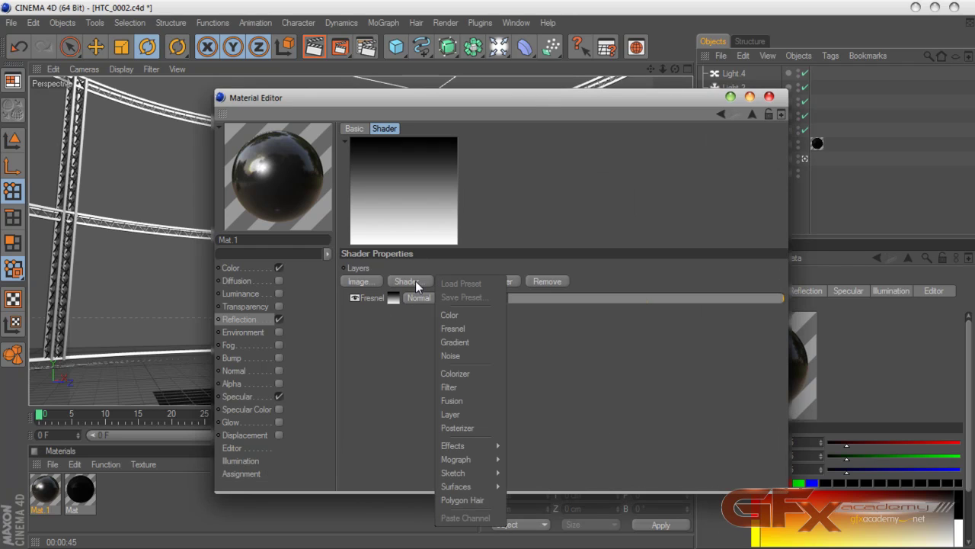
click(368, 323)
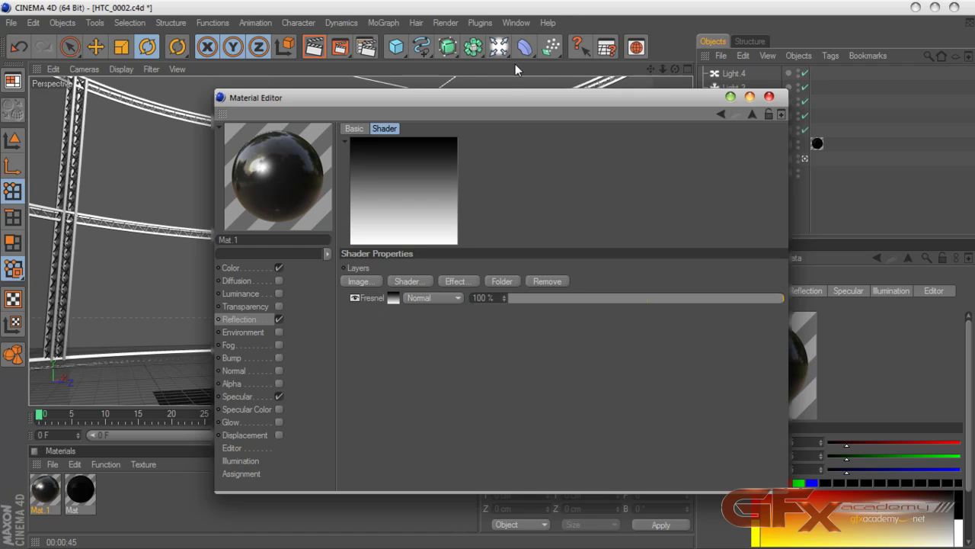
Load studio021.hdr from the CINEMA 4D R11.5 library's materialpreview folder as an image layer in the reflection's Layer shader.
click(360, 281)
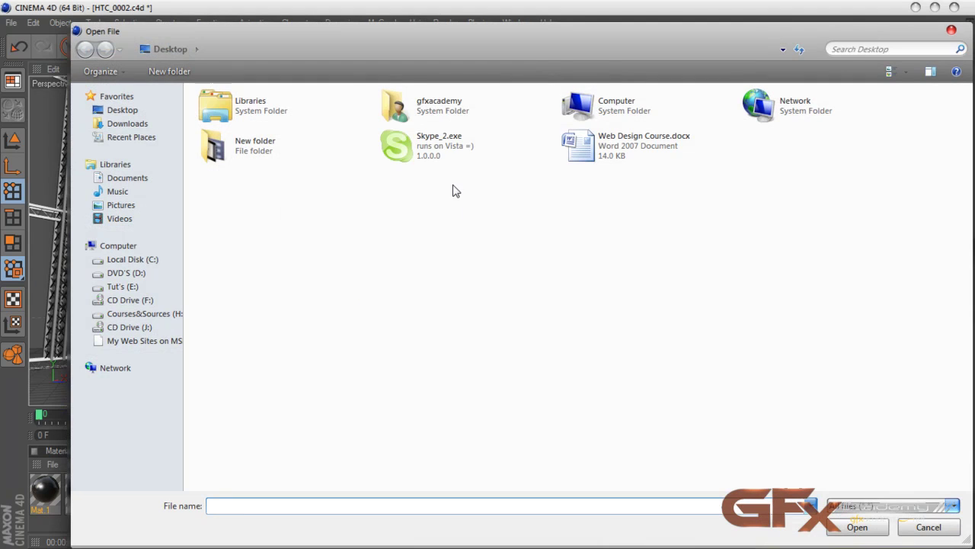
double_click(590, 107)
double_click(283, 139)
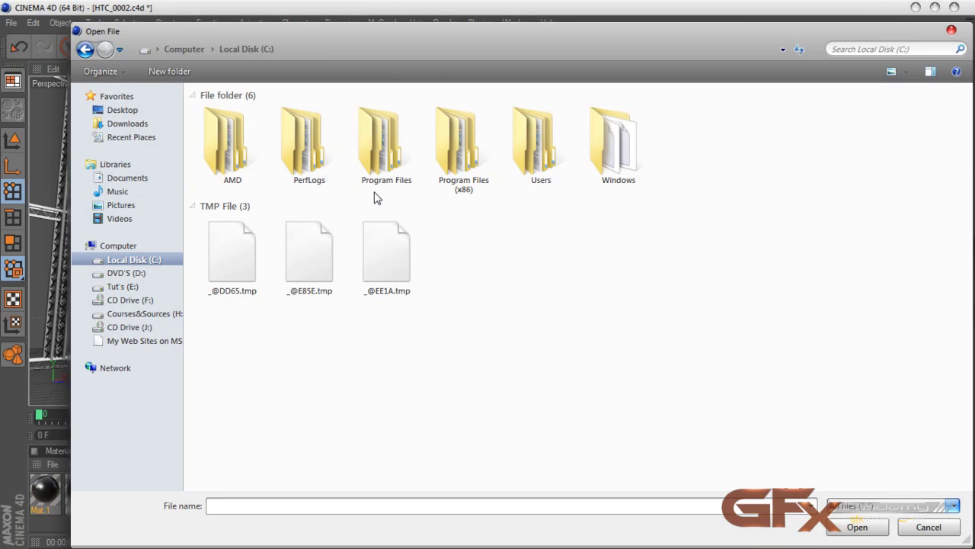
double_click(384, 149)
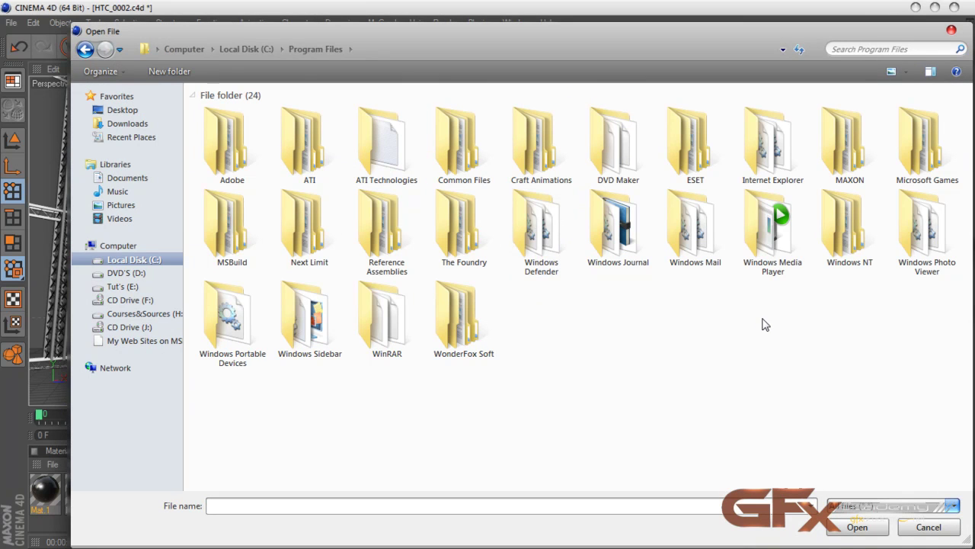
double_click(854, 172)
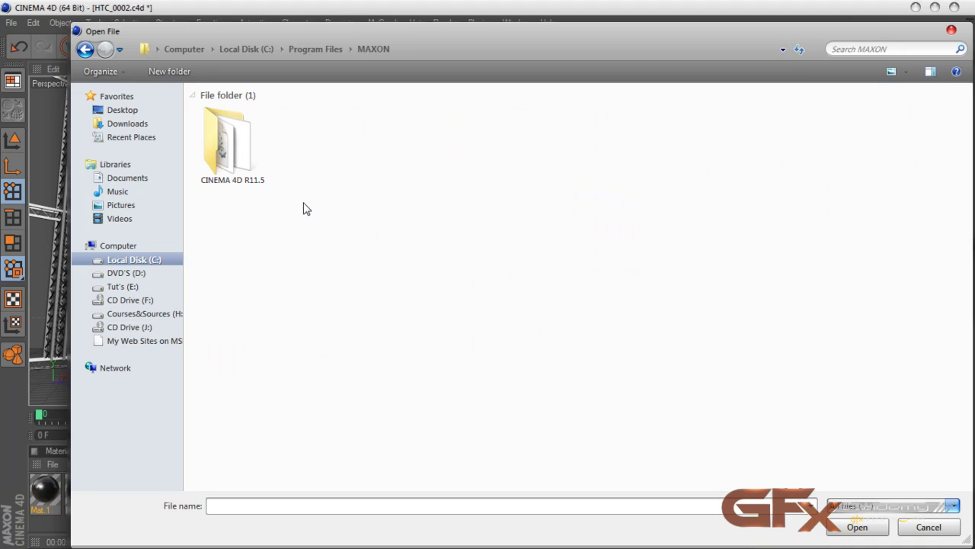
double_click(215, 166)
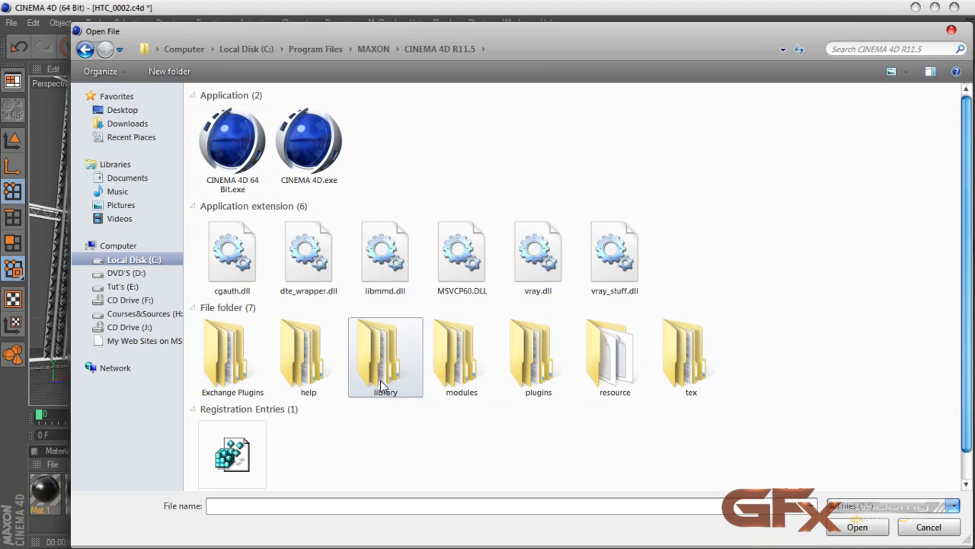
double_click(383, 385)
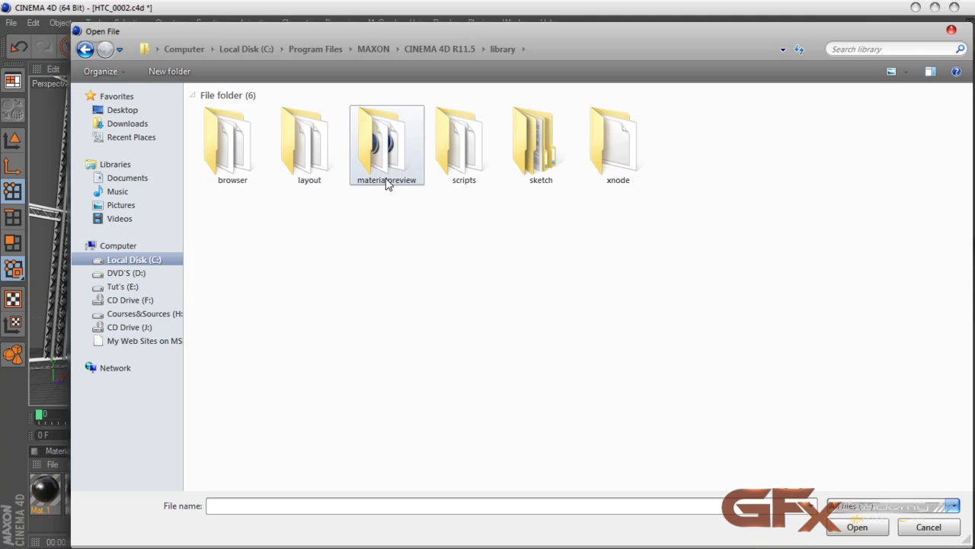
double_click(387, 172)
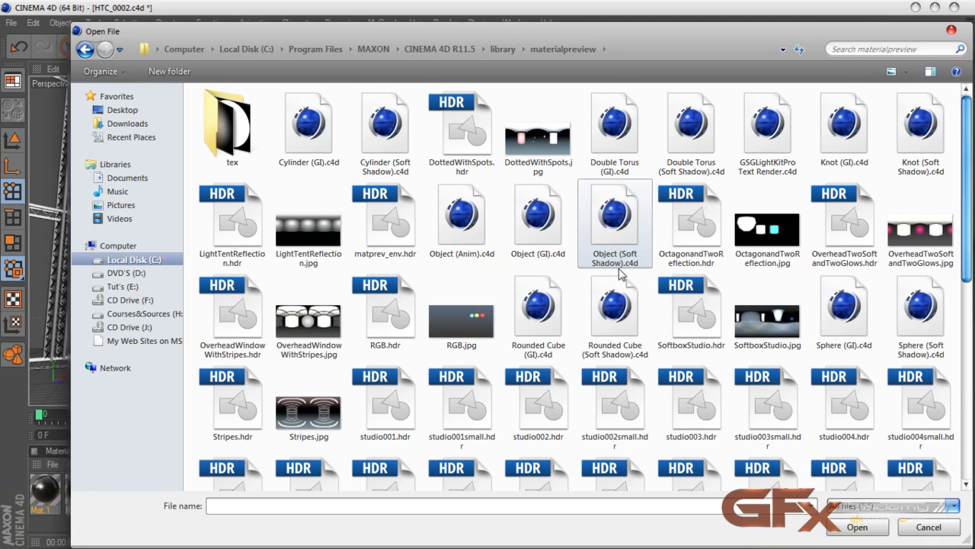
scroll(623, 279, down, 3)
scroll(622, 279, down, 3)
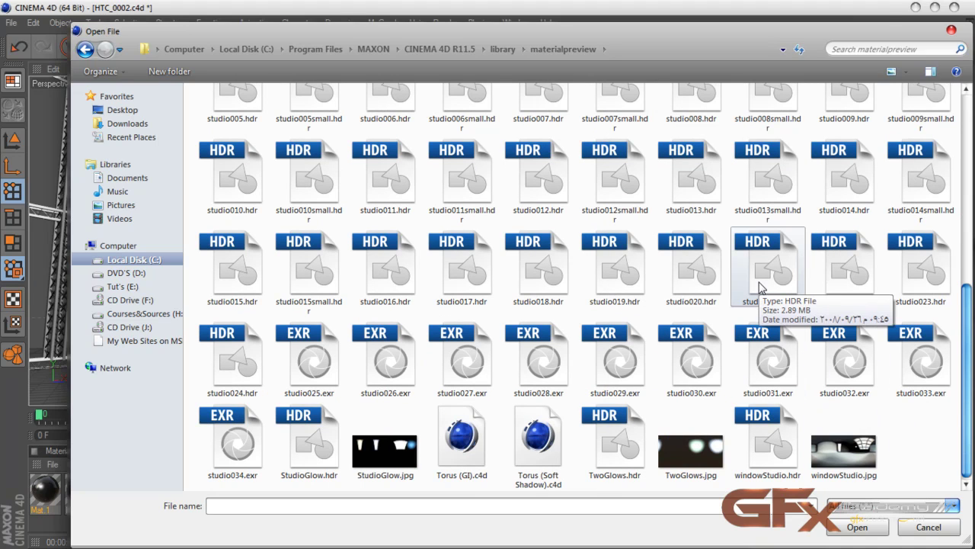
double_click(759, 287)
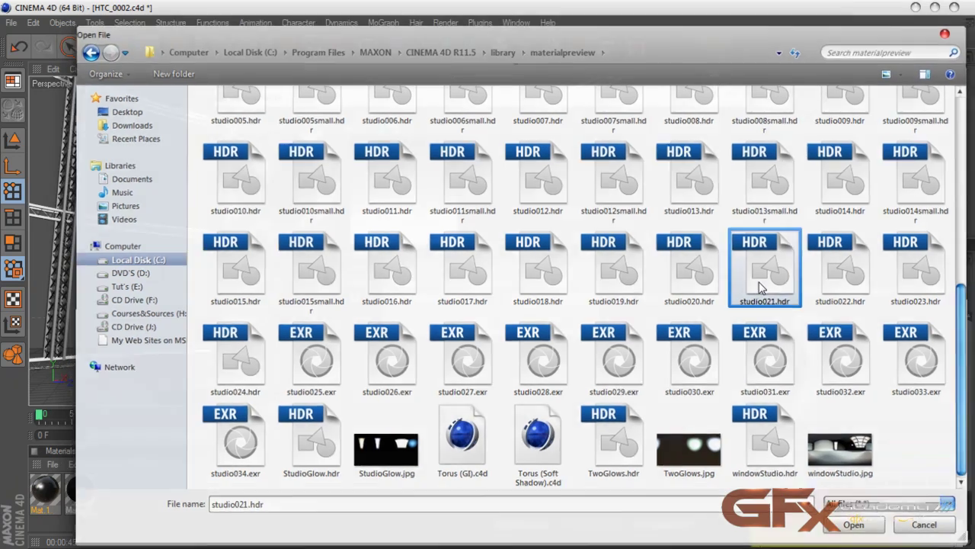
Finish loading studio021.hdr and try Overlay, Soft Light and Lighten as the studio021 layer's blend mode over the Fresnel.
click(574, 326)
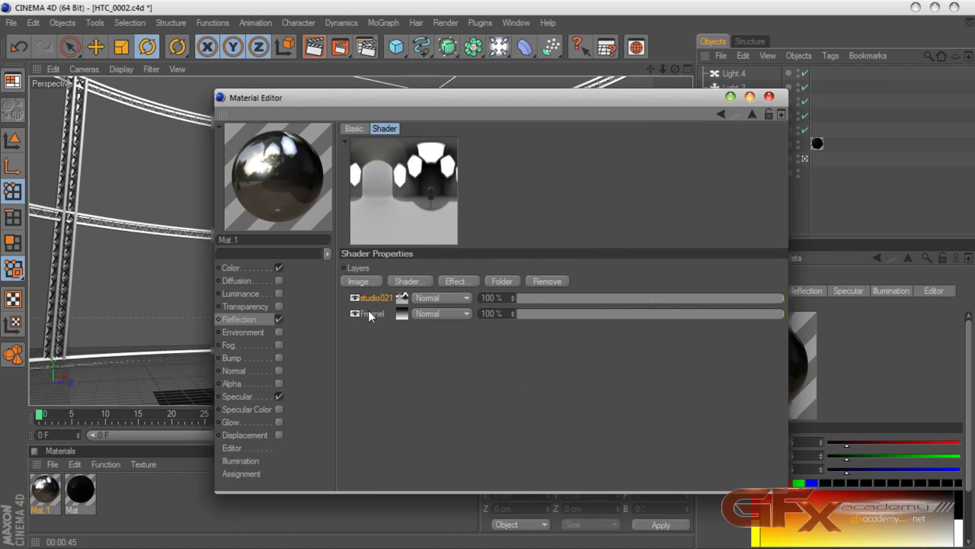
click(435, 301)
click(440, 298)
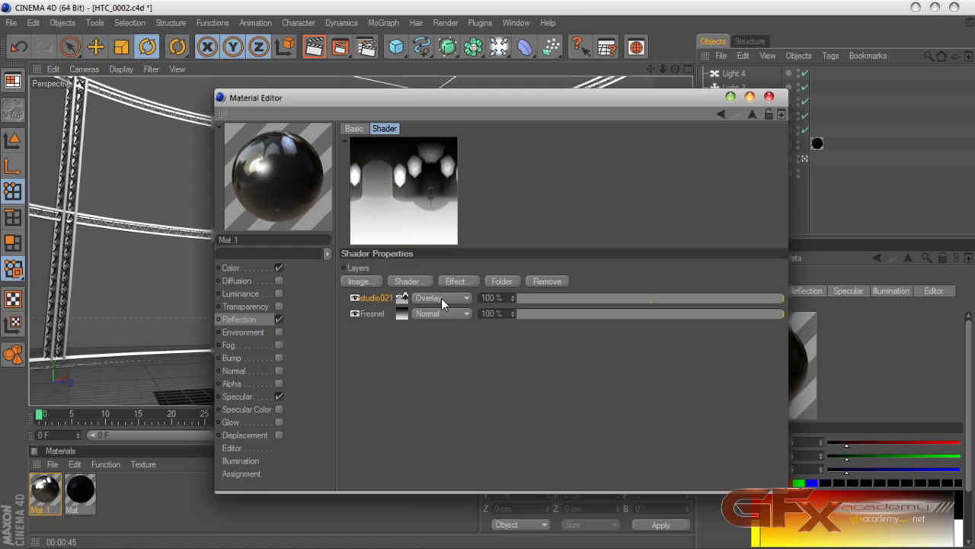
scroll(441, 298, down, 3)
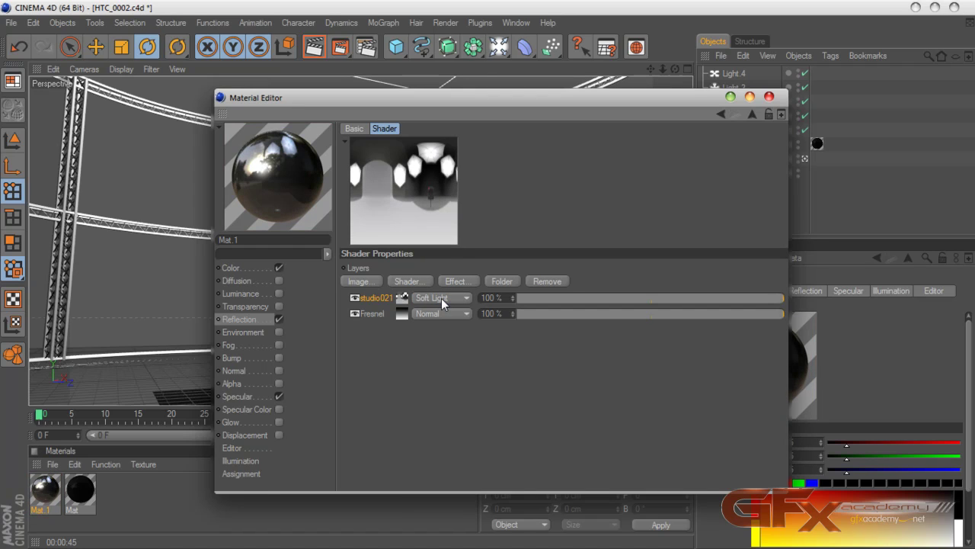
scroll(441, 298, down, 2)
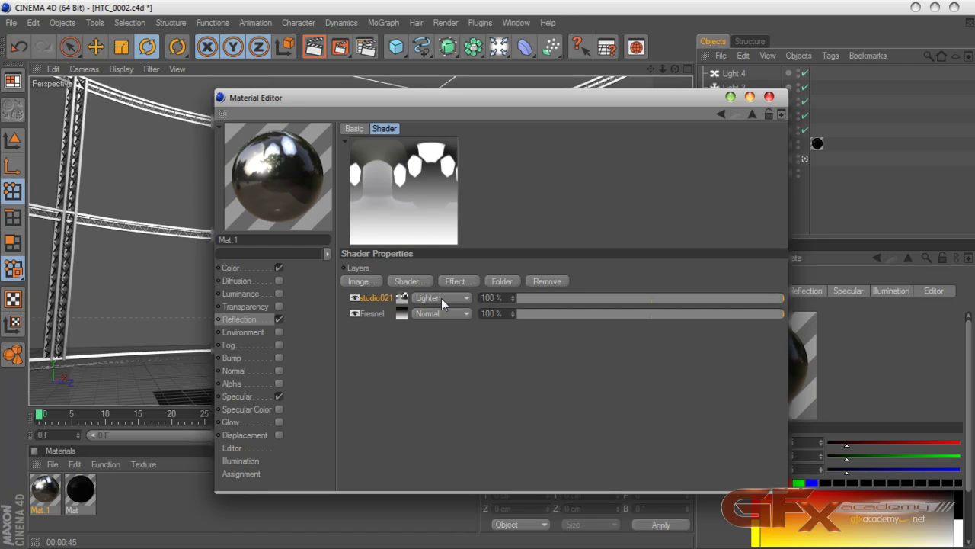
Move the Fresnel layer above studio021, set studio021 to Normal and Fresnel to Hard Light, and close the Material Editor.
drag(372, 314, 381, 291)
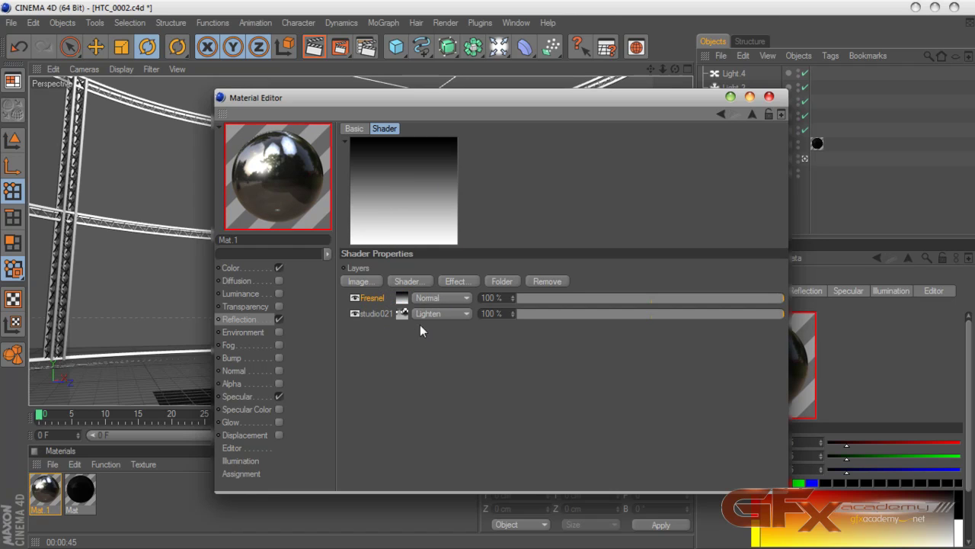
click(433, 313)
click(442, 19)
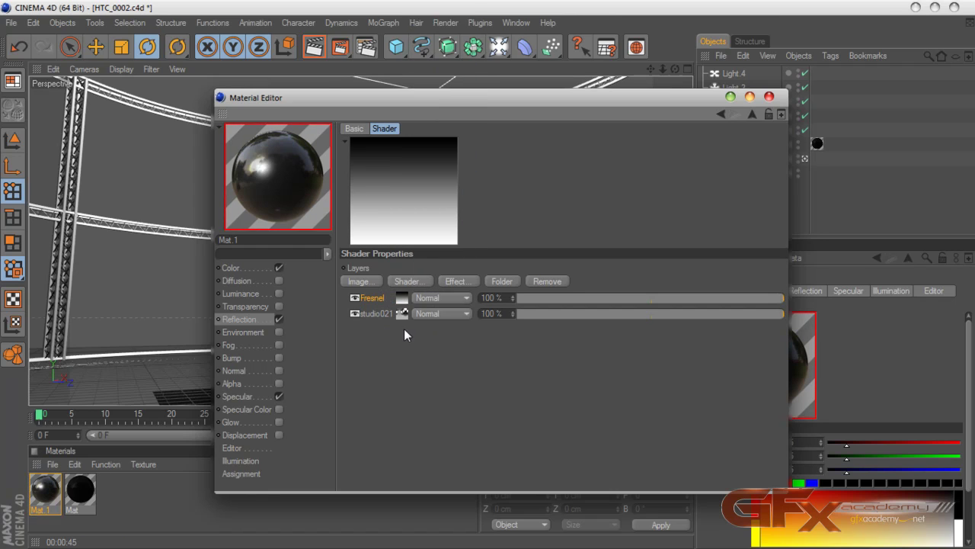
click(440, 298)
click(442, 312)
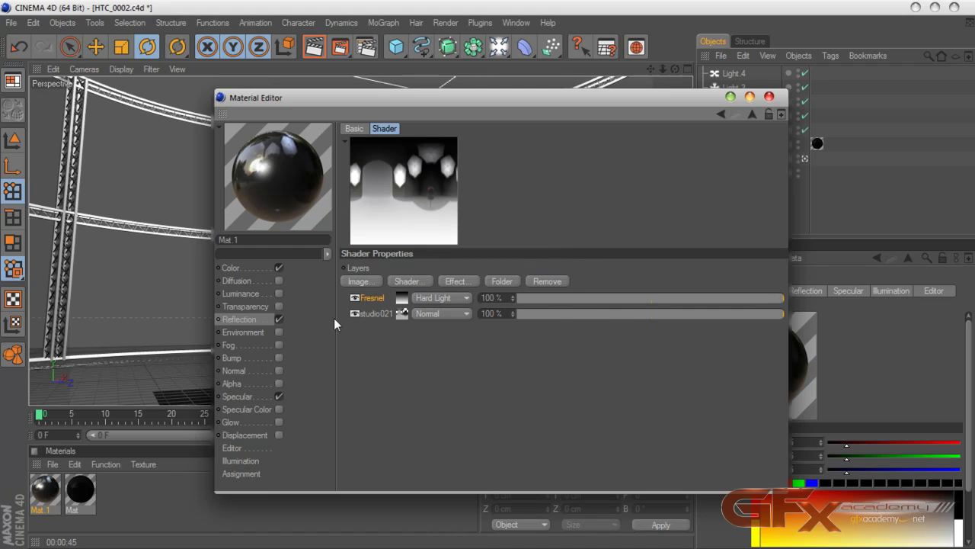
click(769, 97)
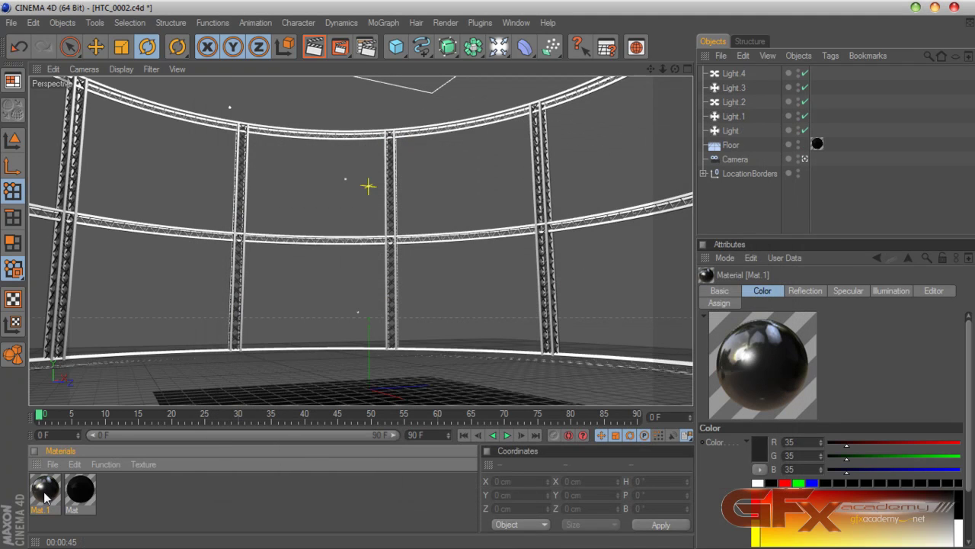
Assign Mat.1 to LocationBorders, start a test render in the Picture Viewer, and stop it partway.
drag(51, 498, 752, 174)
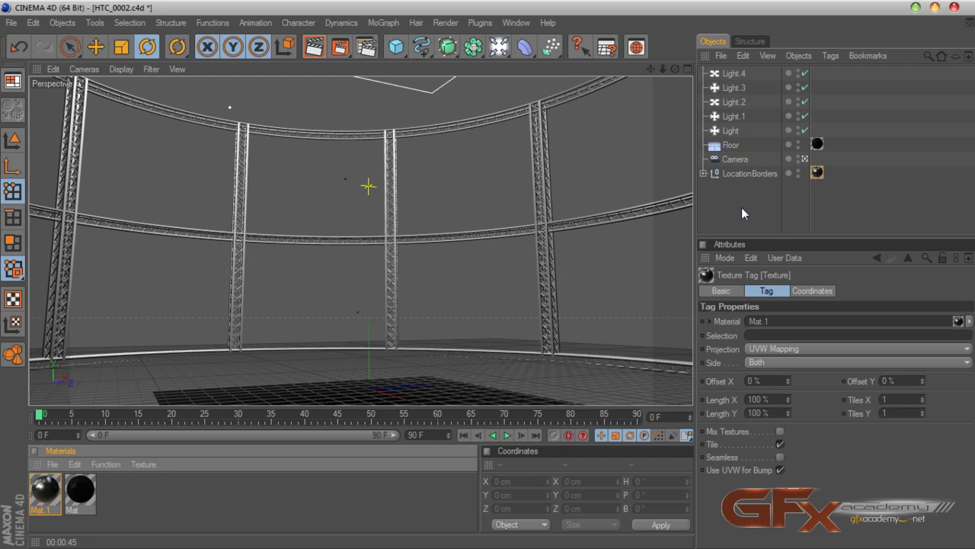
click(742, 207)
click(313, 48)
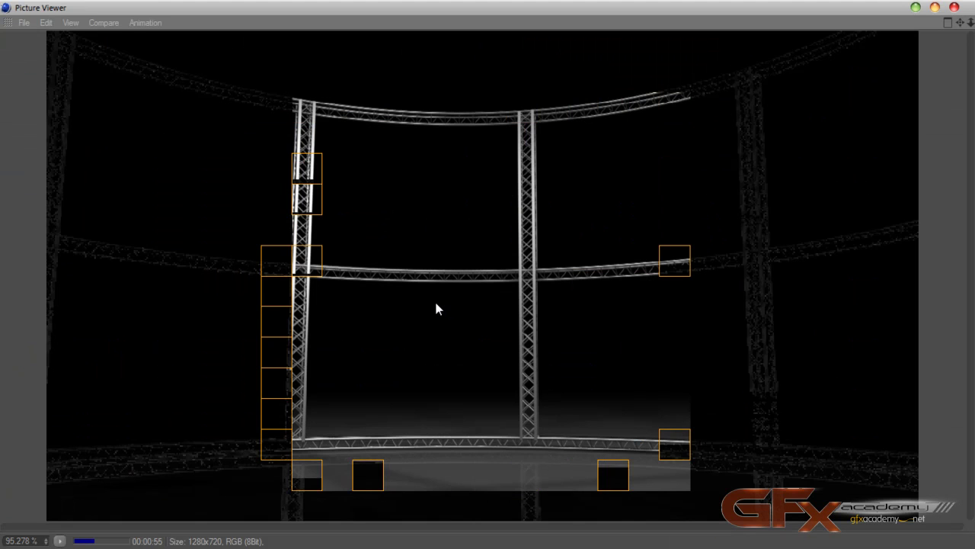
click(955, 7)
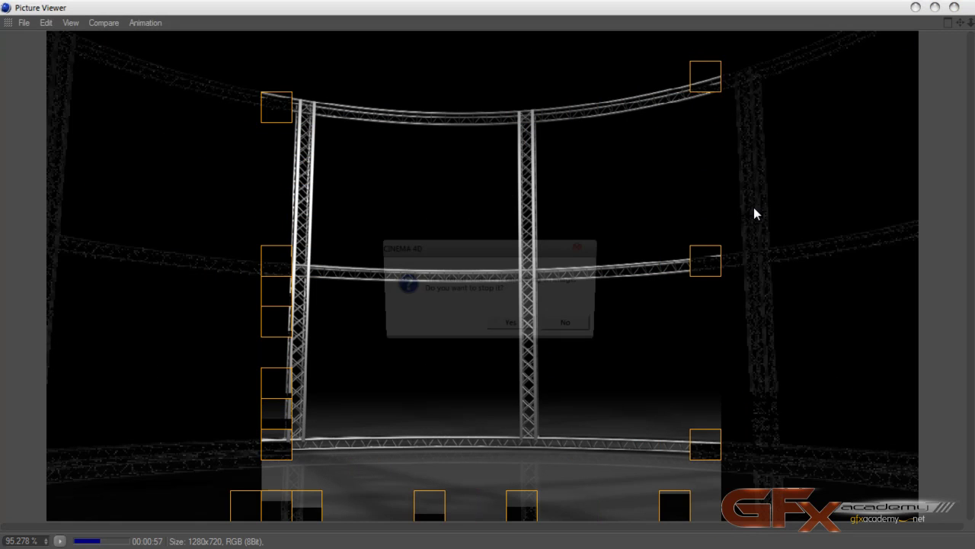
click(523, 329)
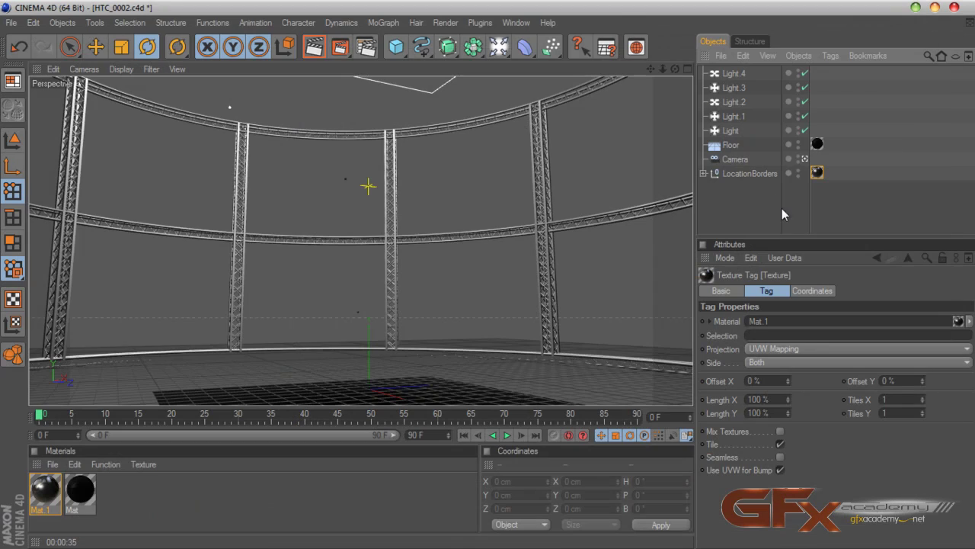
Delete all five lights from the scene and remove the glossy dark material Mat.1.
click(731, 131)
shift+click(735, 75)
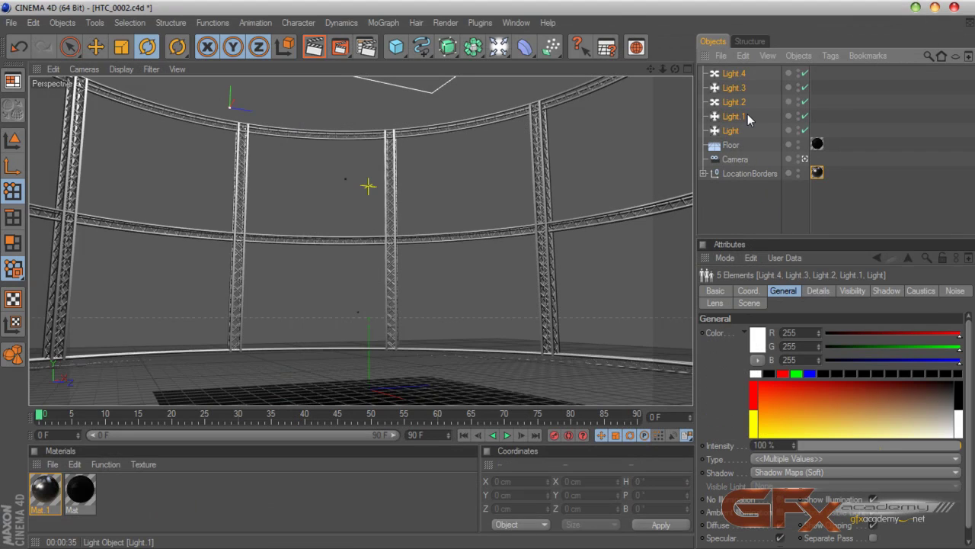
key(Delete)
click(45, 489)
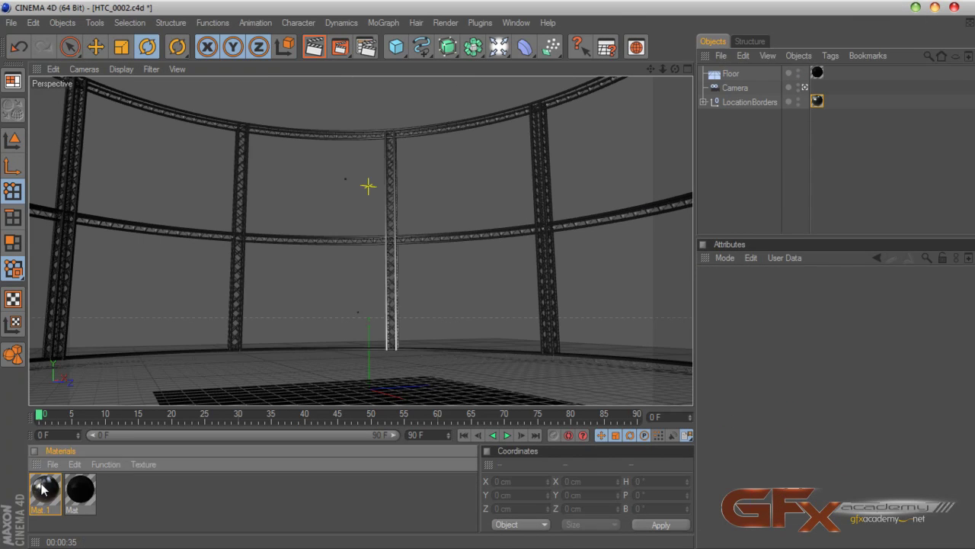
key(Delete)
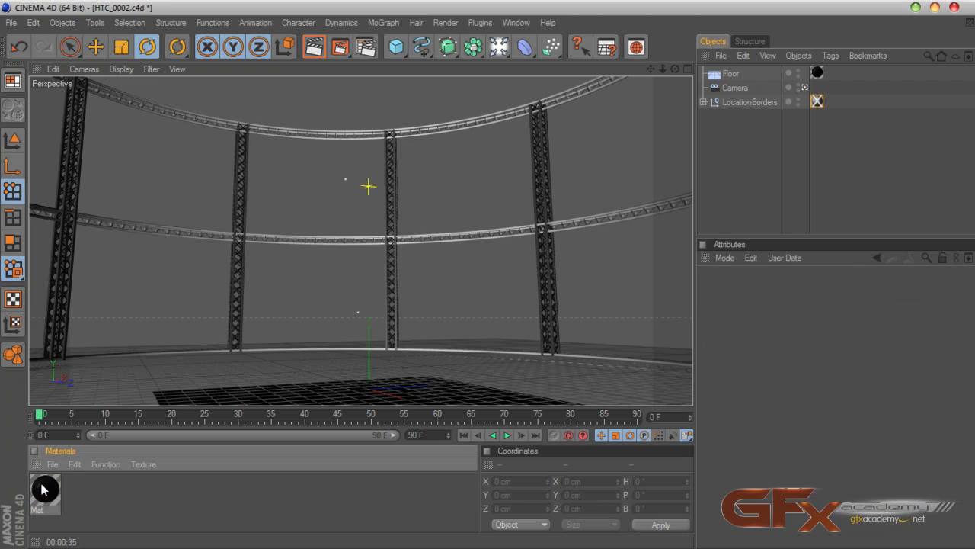
Add a Sky object to the scene.
click(499, 48)
click(701, 114)
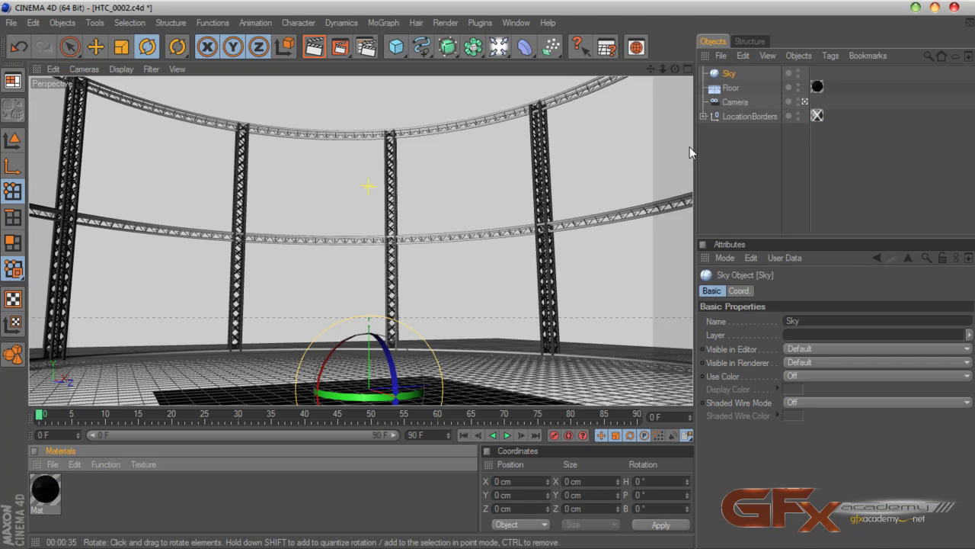
Remove the leftover texture tag from LocationBorders and delete the Floor object.
click(817, 115)
key(Delete)
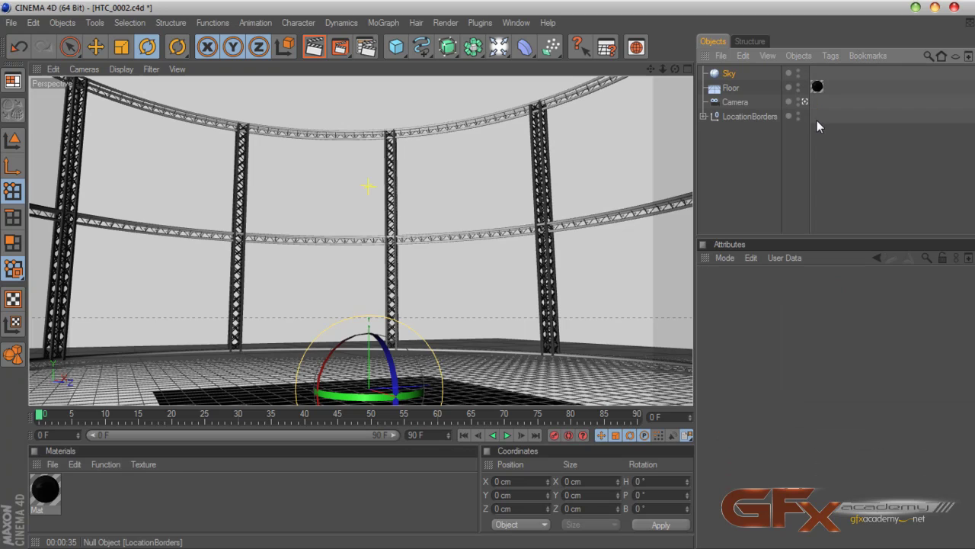
click(728, 89)
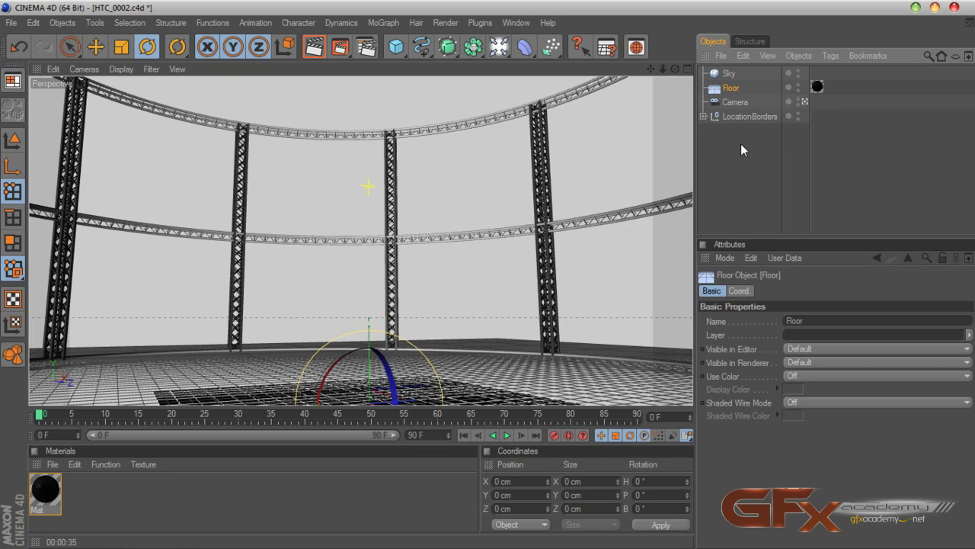
key(Delete)
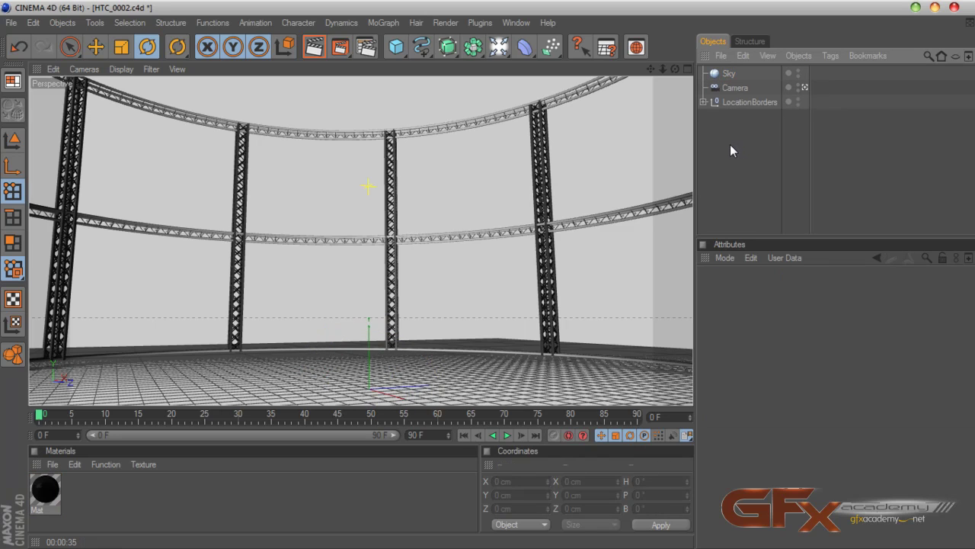
Give the Sky object a Compositing tag and turn off Seen by Camera.
right_click(728, 73)
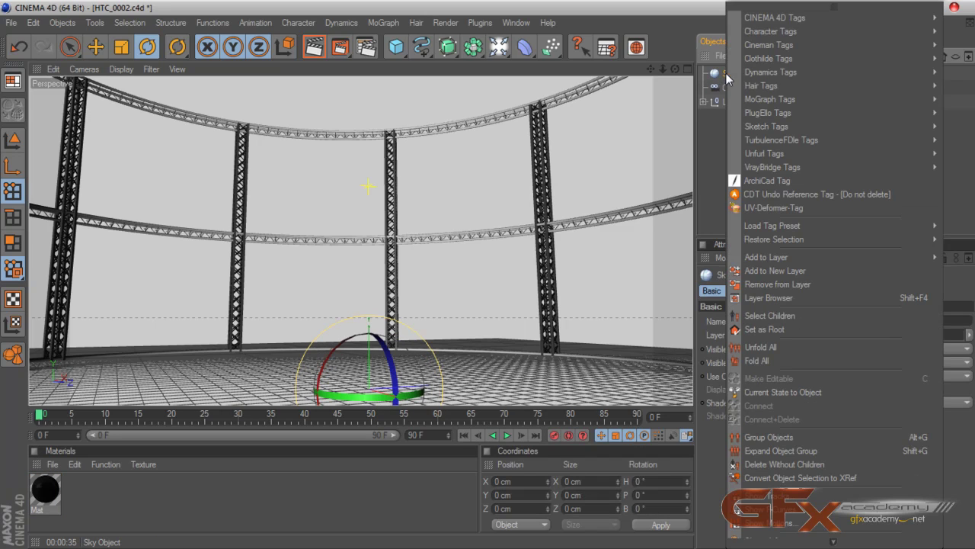
mouse_move(775, 31)
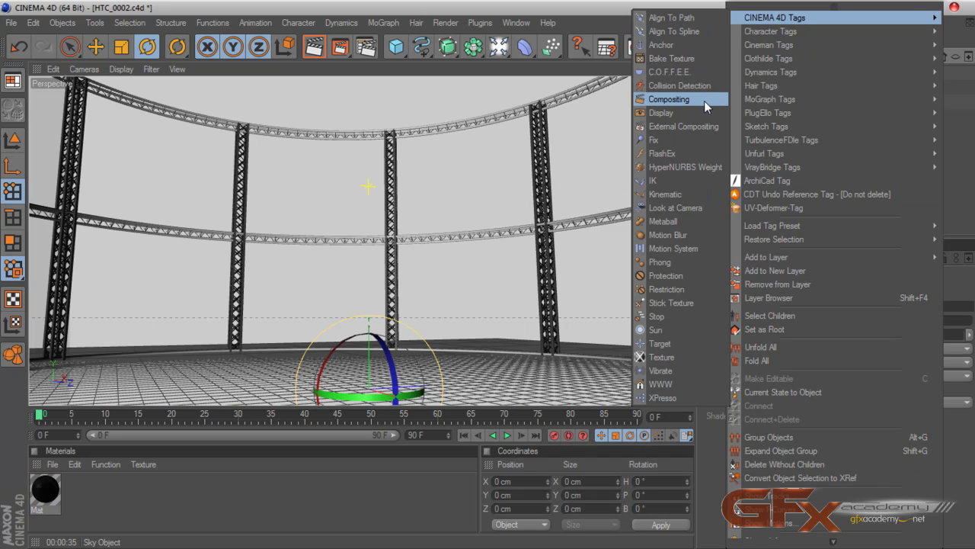
click(704, 100)
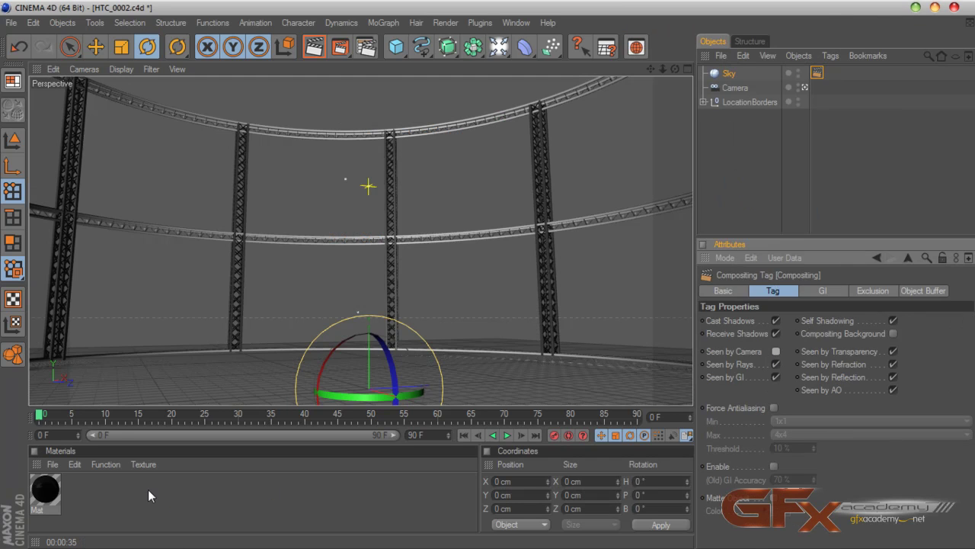
Create a new material and set its Color channel to dark grey, RGB 32, 32, 32.
double_click(148, 489)
double_click(52, 491)
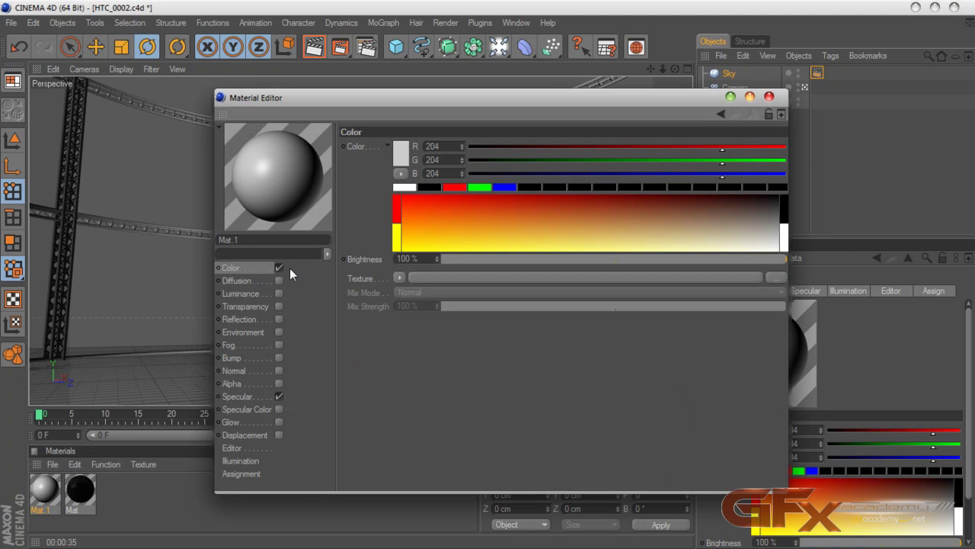
click(401, 153)
click(323, 179)
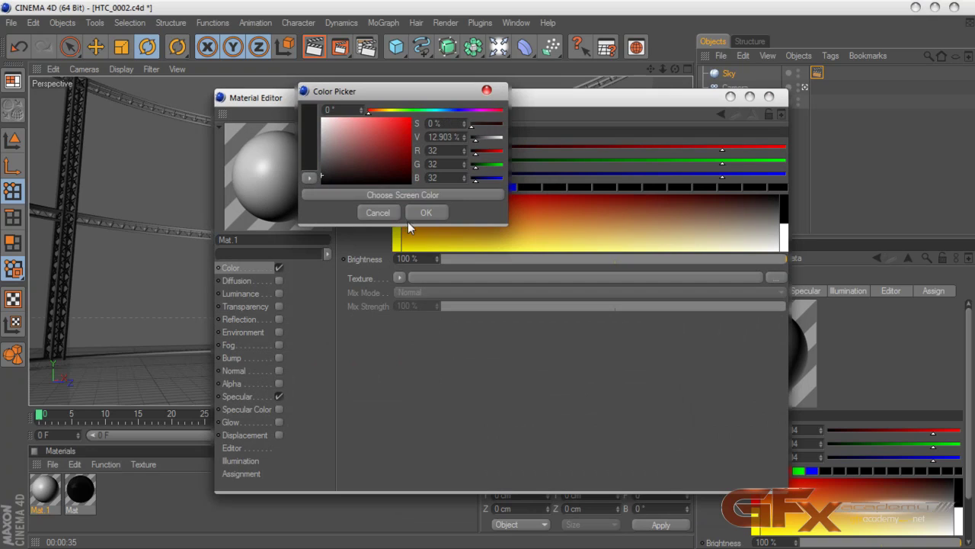
click(425, 211)
Enable the new material's Reflection channel with 9% brightness and Additive on, and close the Material Editor.
click(251, 319)
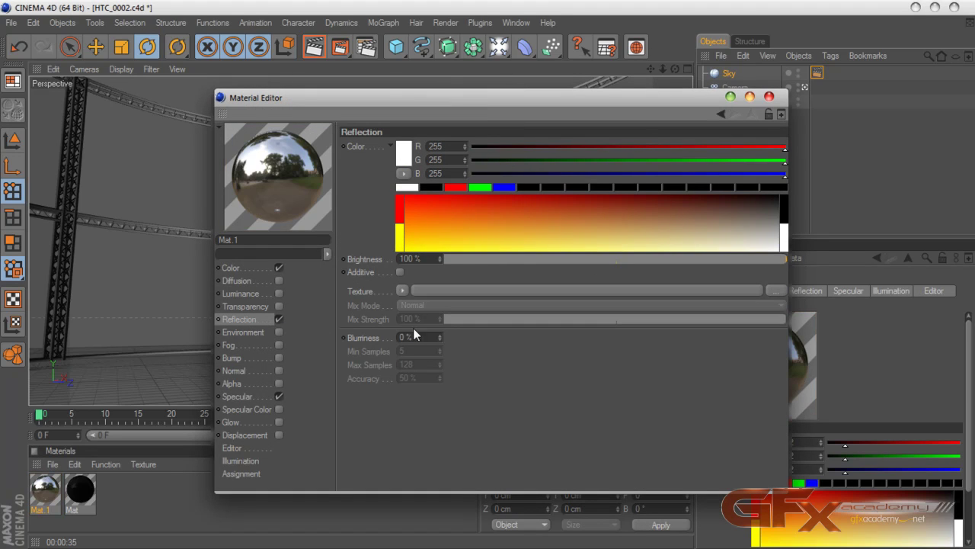
mouse_move(484, 259)
mouse_down()
mouse_move(454, 258)
mouse_move(495, 259)
mouse_move(475, 259)
mouse_up()
click(399, 272)
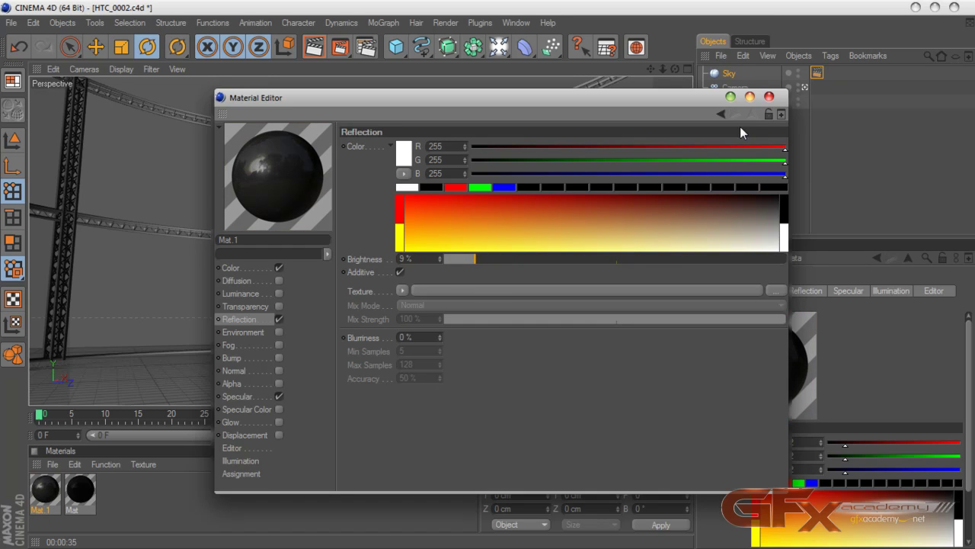
click(769, 97)
Assign studio024.hdr from the Content Browser's materialpreview folder to the Sky object and close the browser.
click(515, 25)
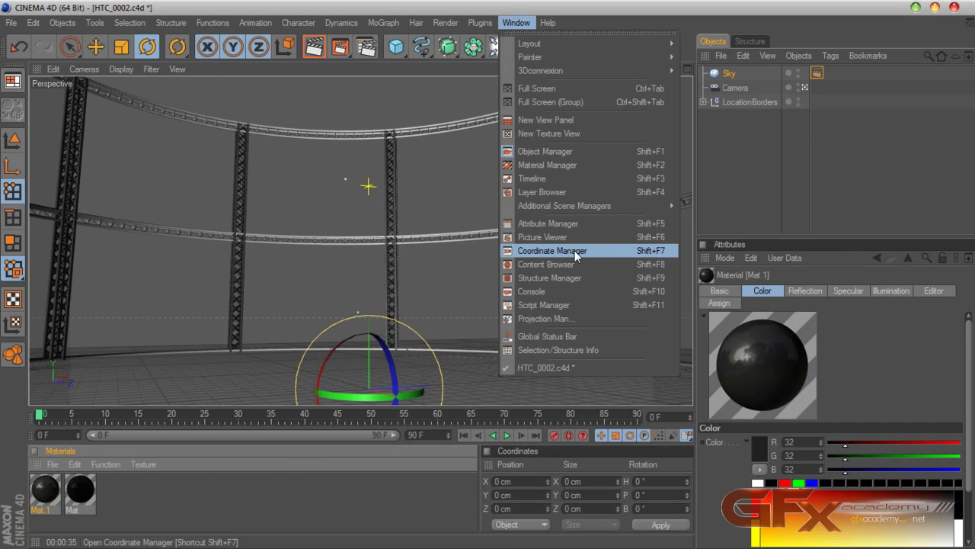
click(568, 264)
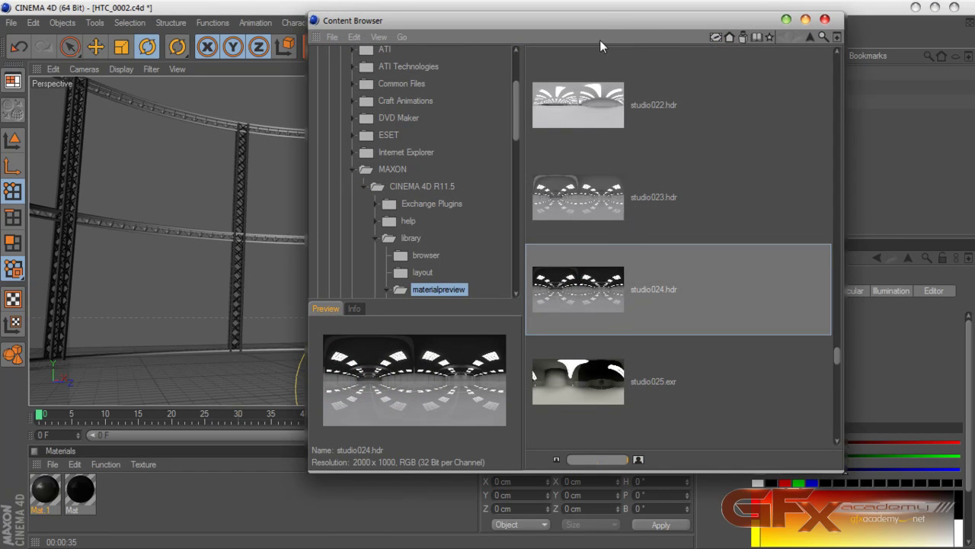
drag(590, 21, 281, 55)
drag(276, 322, 730, 74)
drag(729, 74, 732, 73)
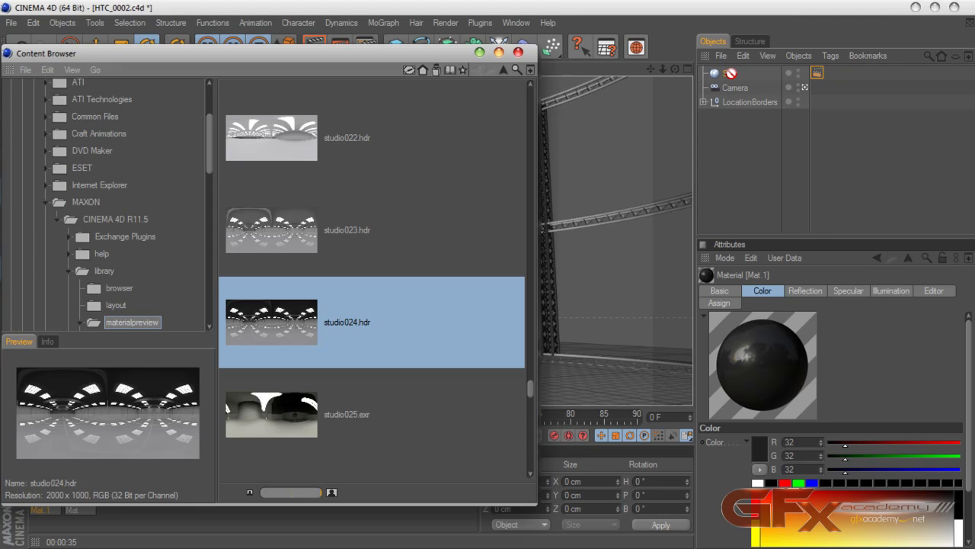
drag(732, 73, 732, 74)
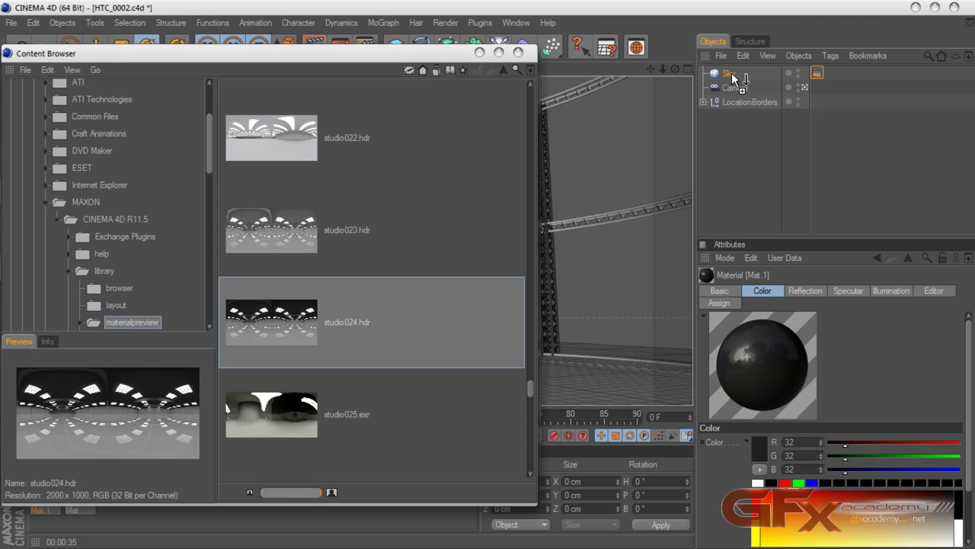
click(573, 326)
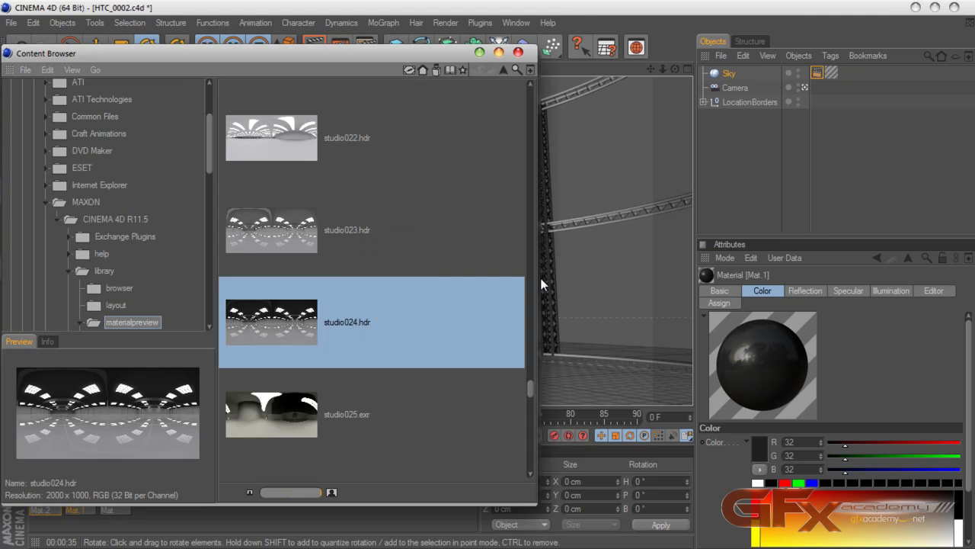
click(519, 52)
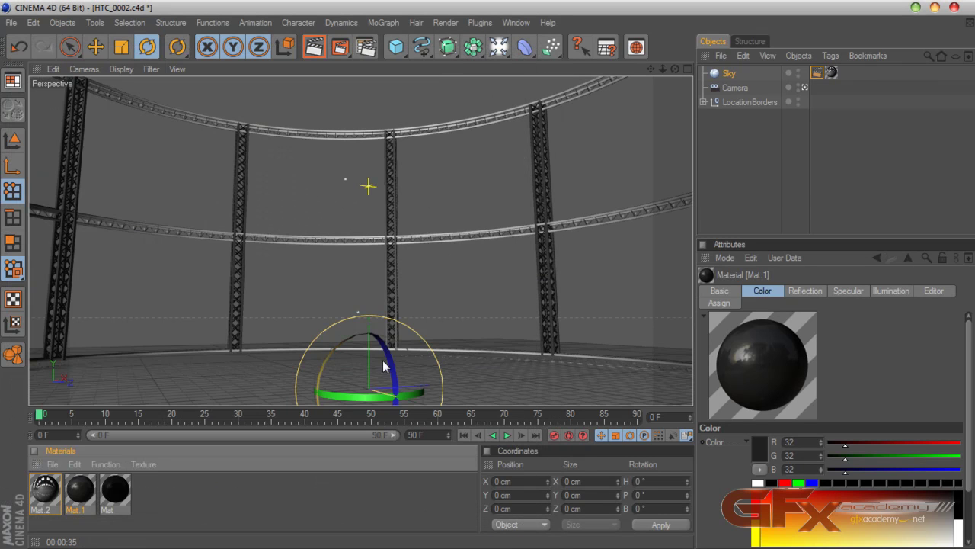
Leave the scene camera to test-render a closer view of the truss, and assign the dark grey Mat.1 to LocationBorders.
click(805, 88)
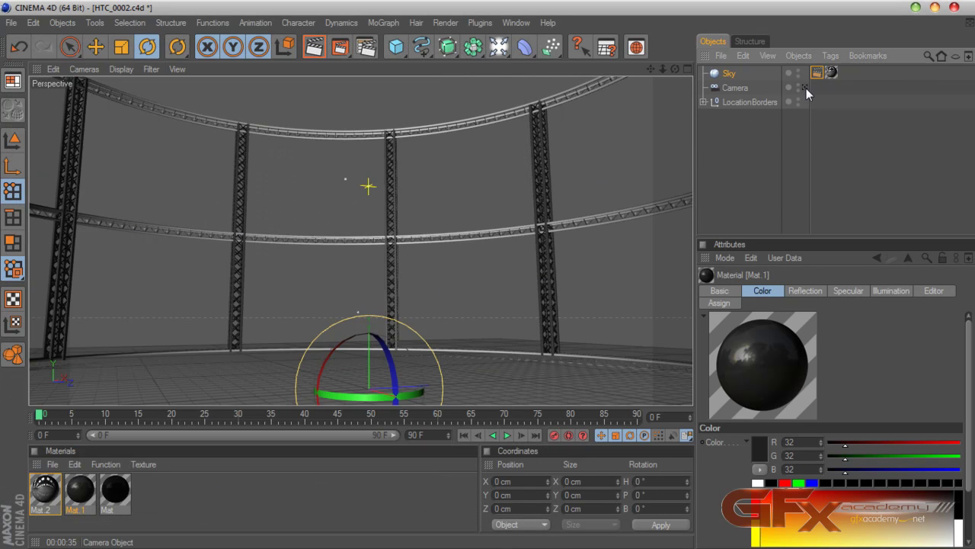
click(314, 47)
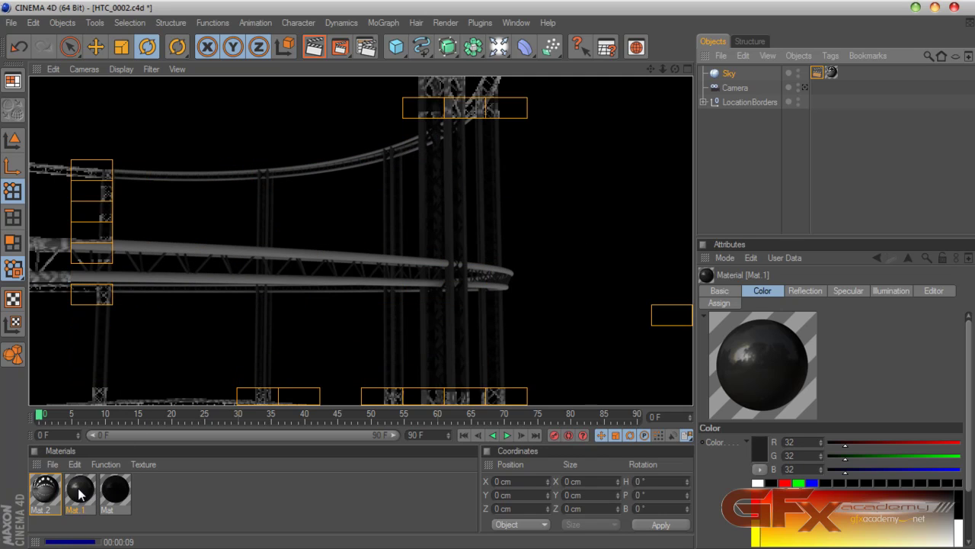
drag(83, 495, 747, 102)
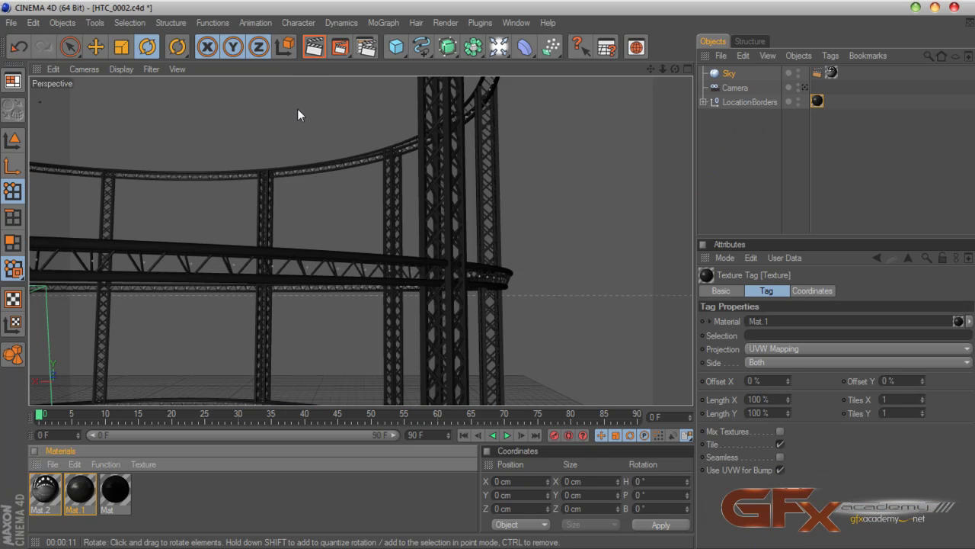
Test-render the perspective view and set the render settings' anti-aliasing to Best.
key(ctrl+r)
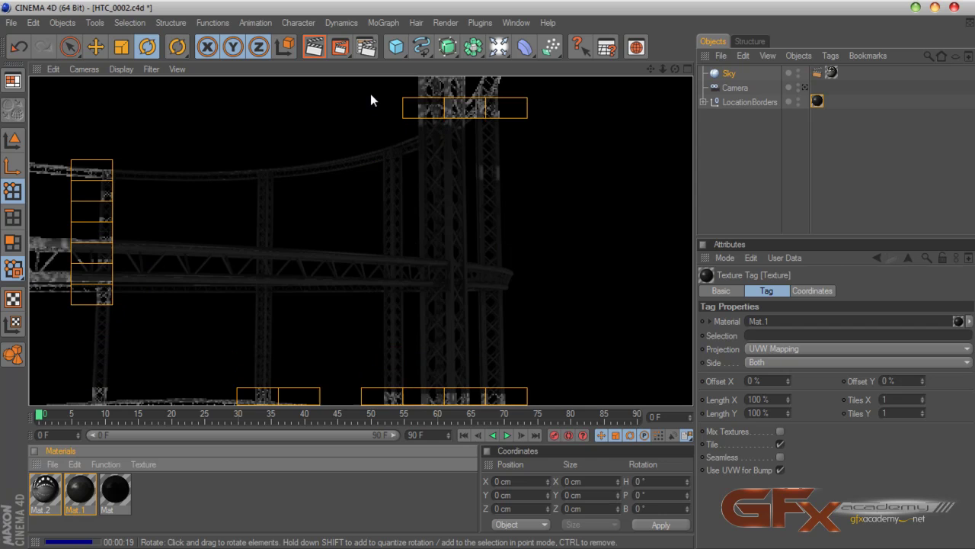
click(366, 48)
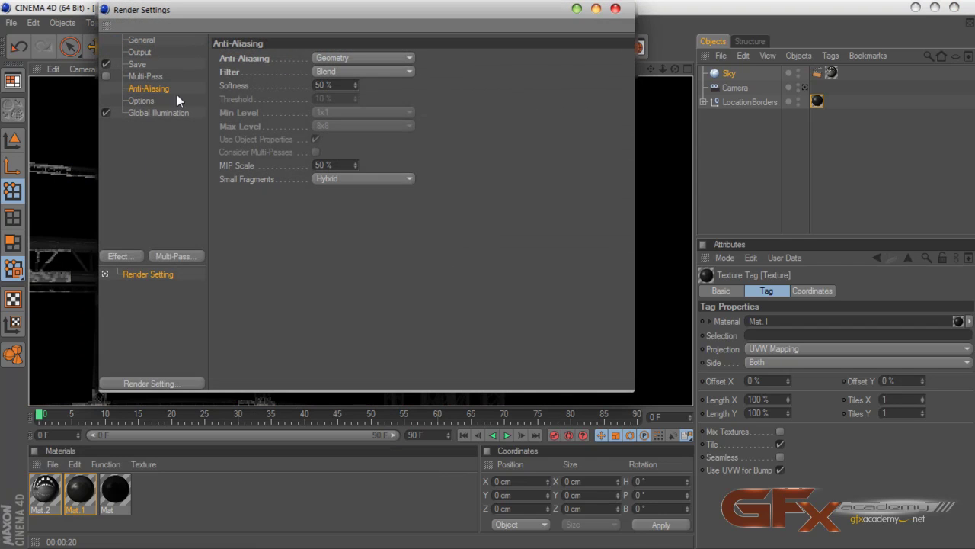
click(352, 58)
click(348, 99)
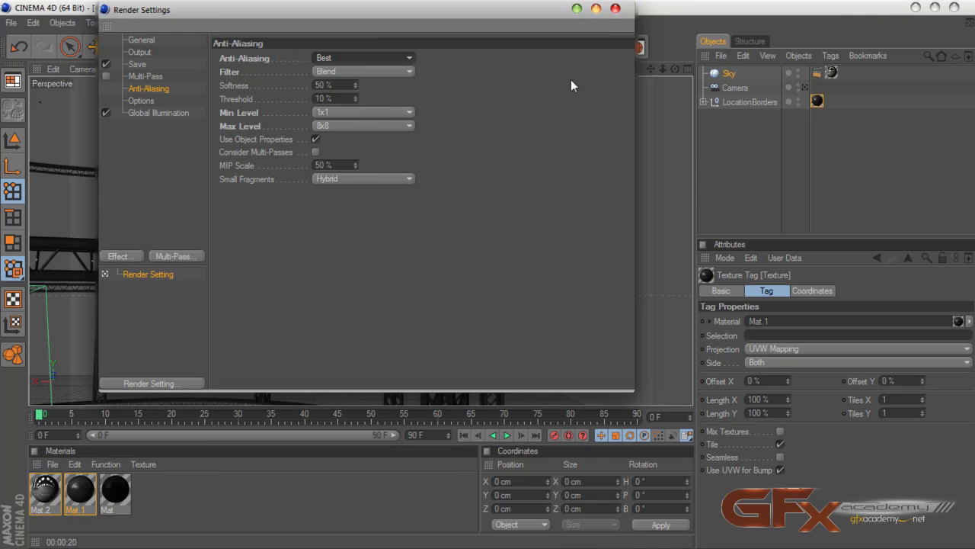
click(616, 9)
Set Mat.1's reflection brightness to 23% and its specular height to 60%.
double_click(76, 494)
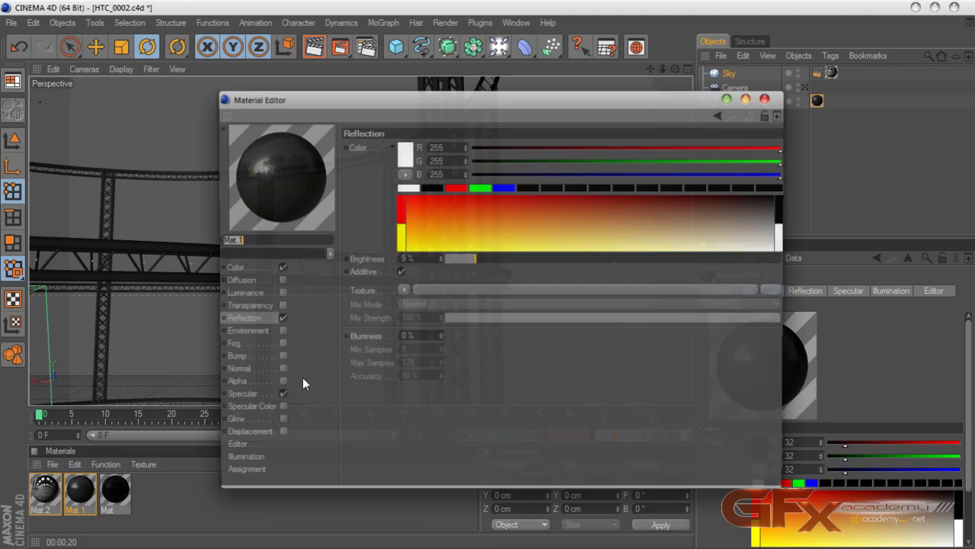
drag(482, 261, 525, 257)
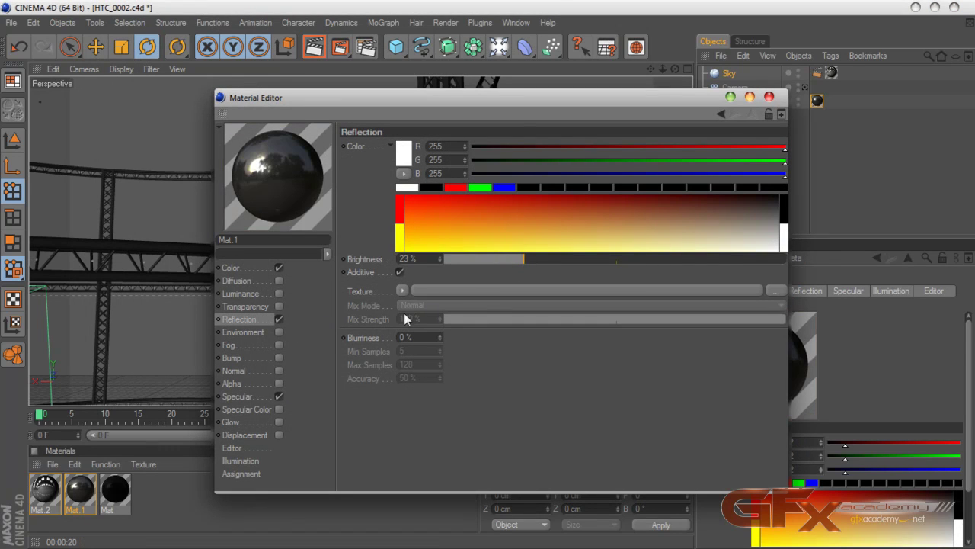
click(246, 397)
drag(509, 219, 650, 219)
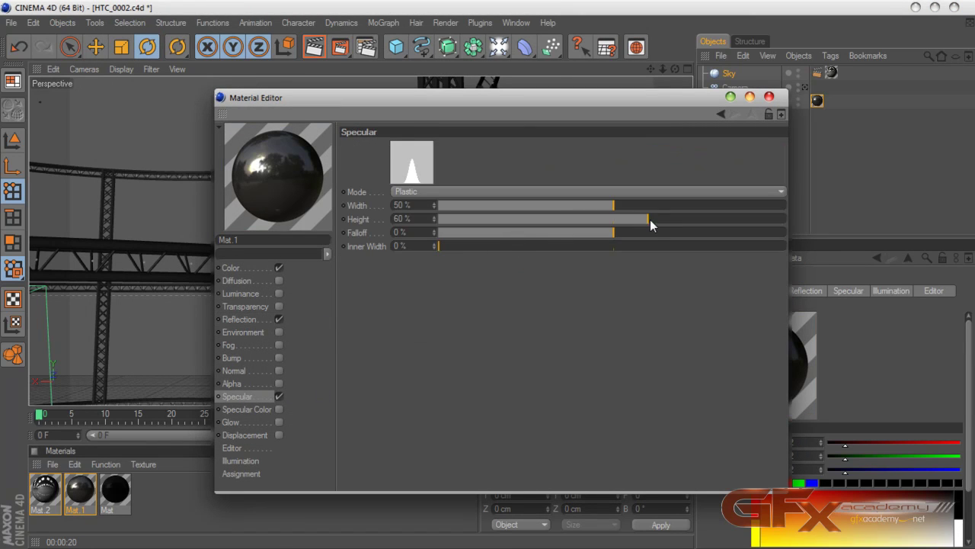
click(769, 96)
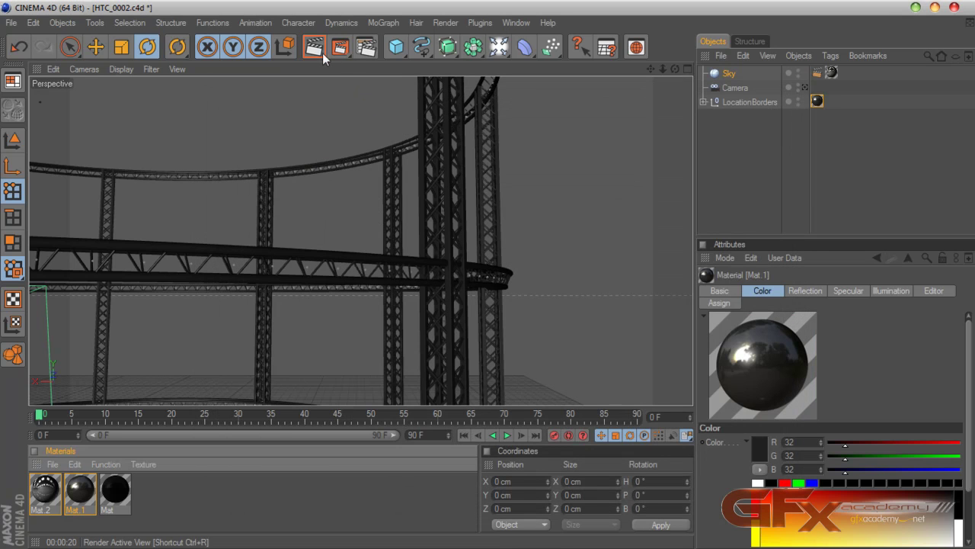
Render the scene to the Picture Viewer, widen the image area and review the first two renders in the history.
click(340, 46)
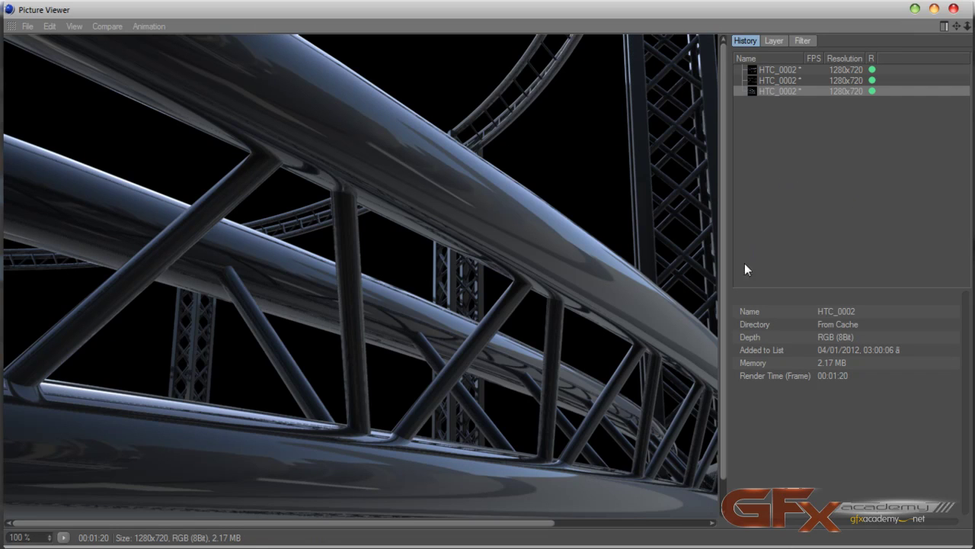
drag(725, 264, 793, 244)
click(844, 70)
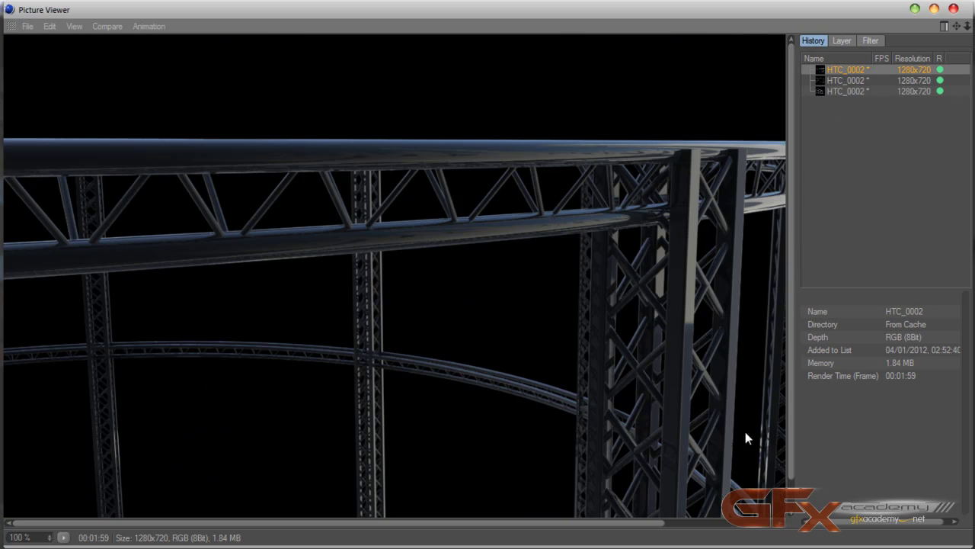
drag(793, 459, 792, 491)
drag(651, 524, 771, 469)
click(823, 81)
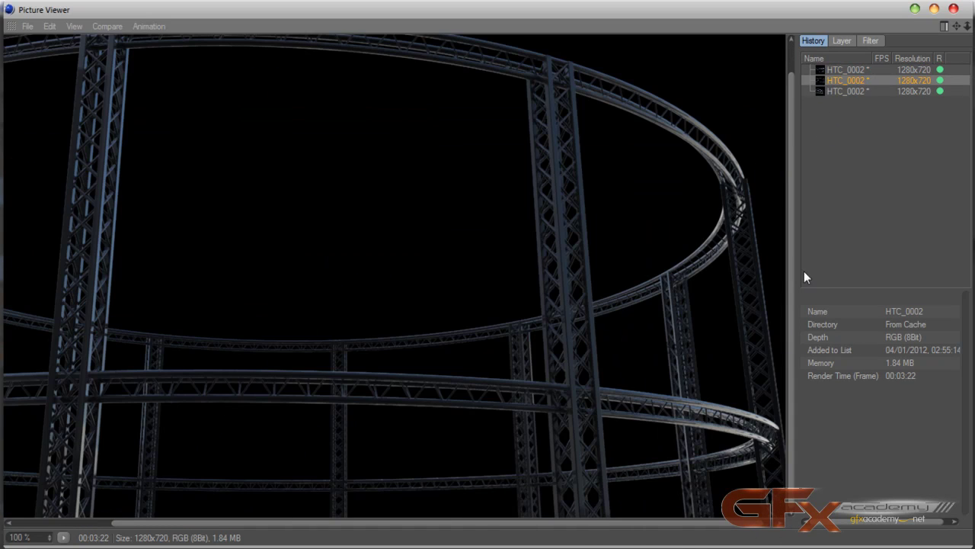
drag(789, 273, 797, 324)
Show the third render from the history and hide the side panel to examine the close-up truss reflections.
click(844, 92)
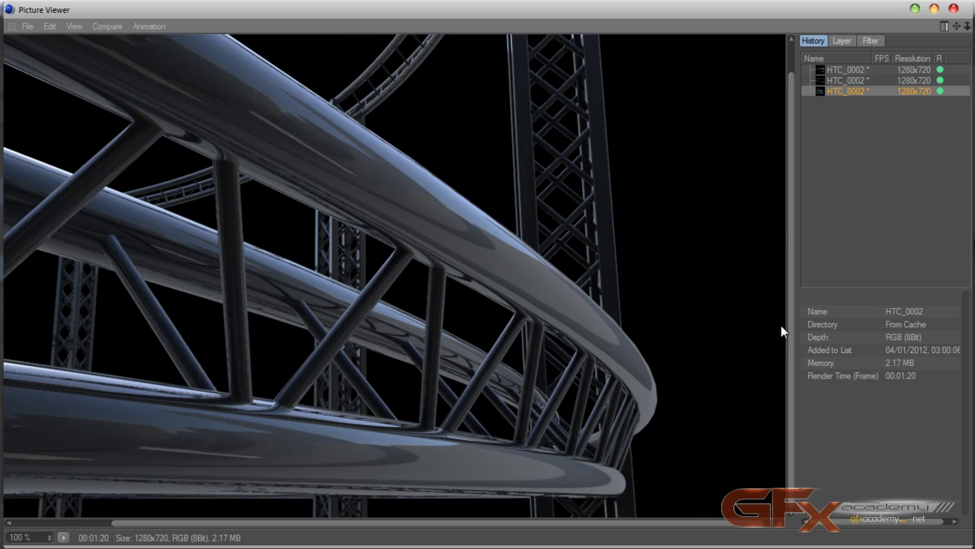
drag(781, 332, 785, 364)
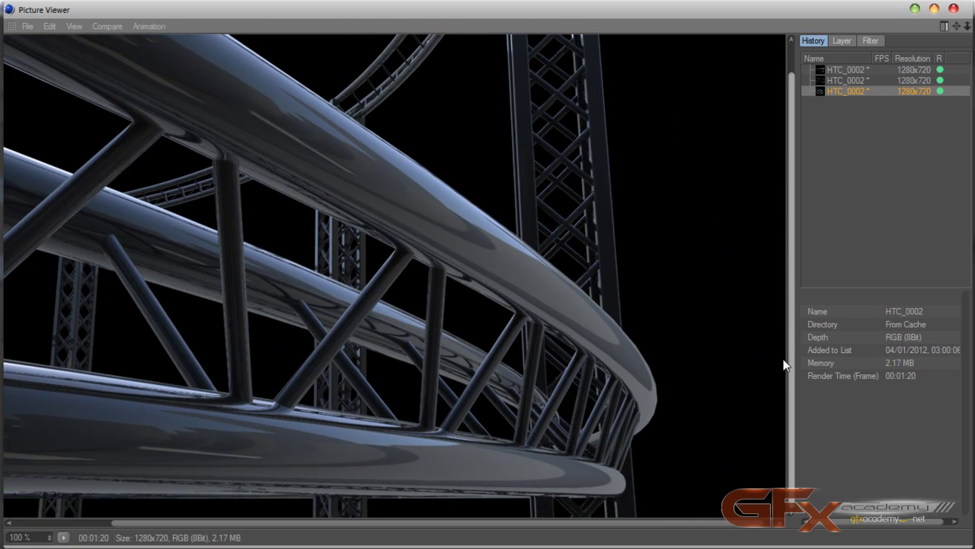
click(944, 25)
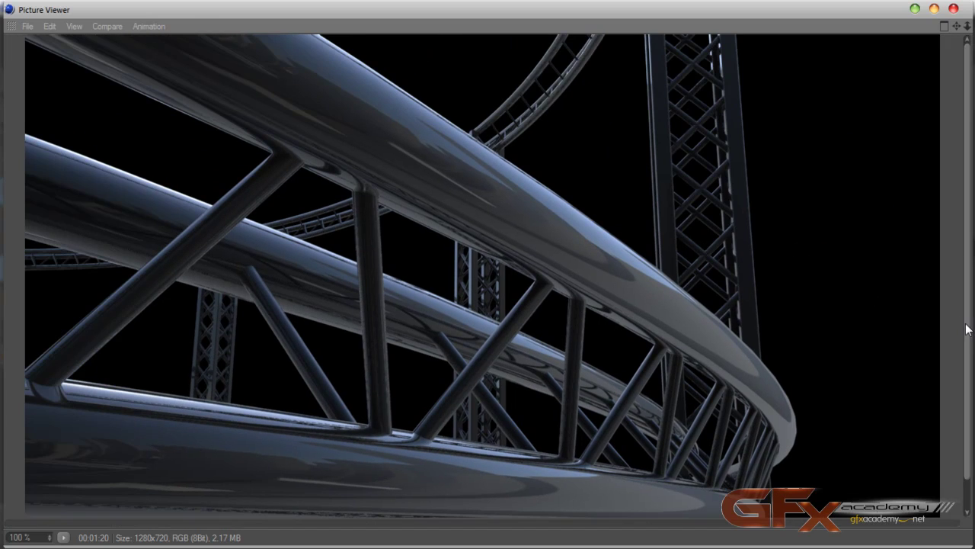
scroll(917, 310, down, 2)
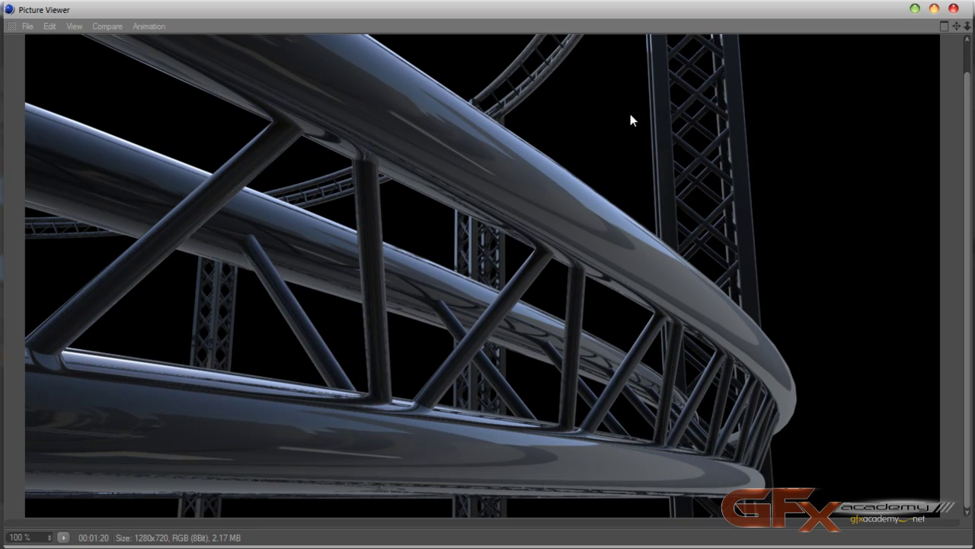